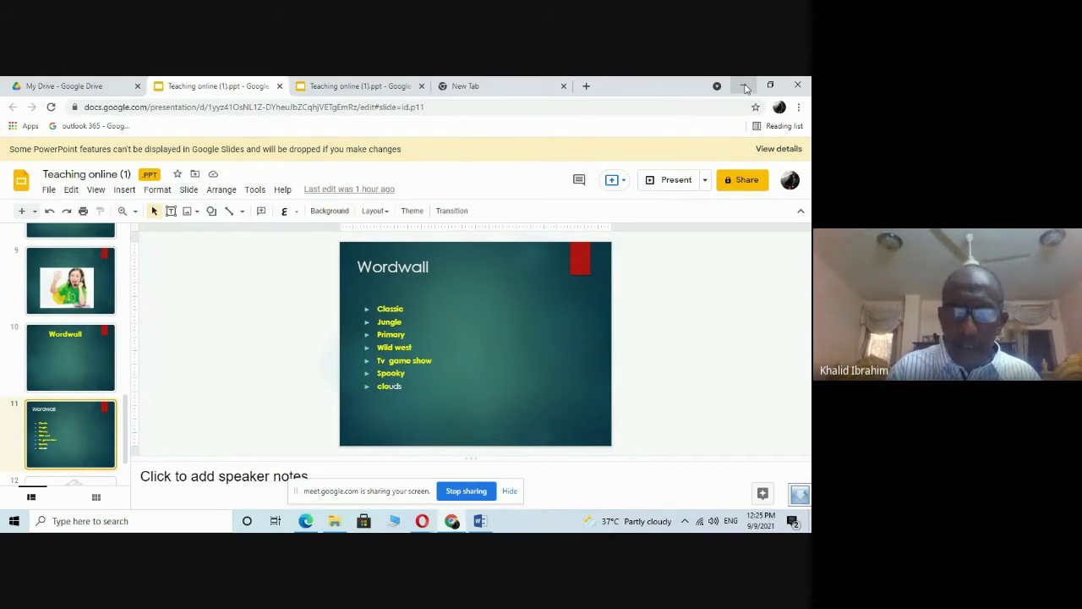
Close the GEG Sudan timetable Word document without saving its changes, and close the Google sign-in page's browser window.
click(454, 522)
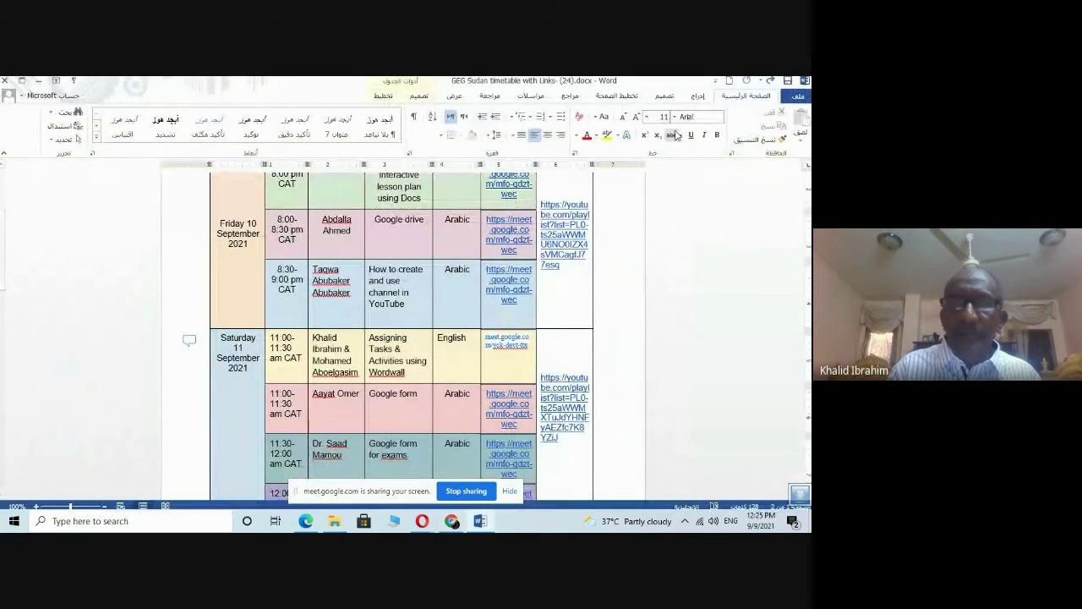
click(5, 81)
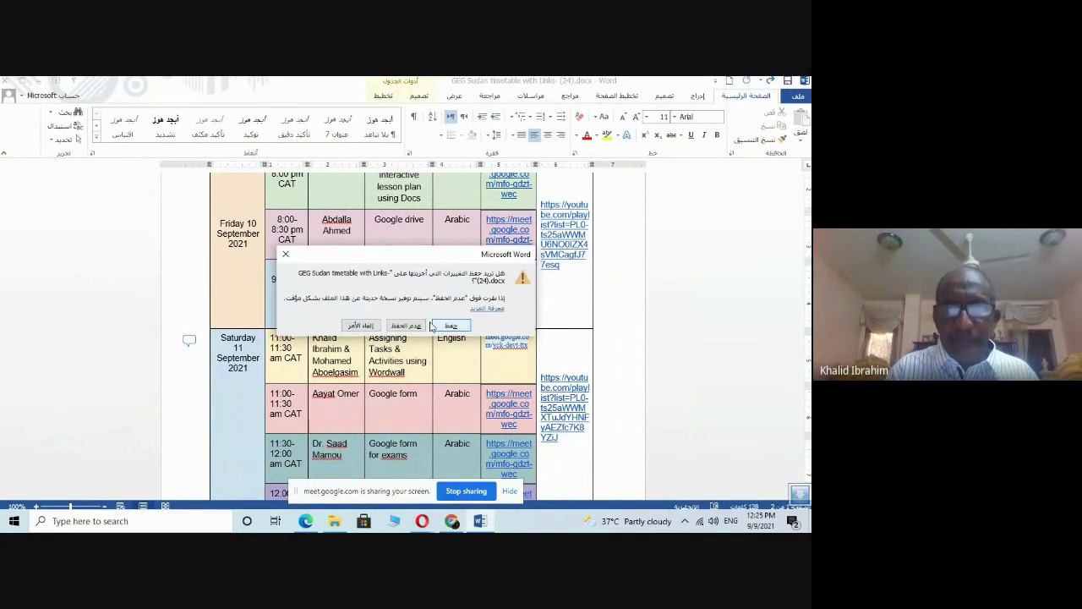
click(408, 326)
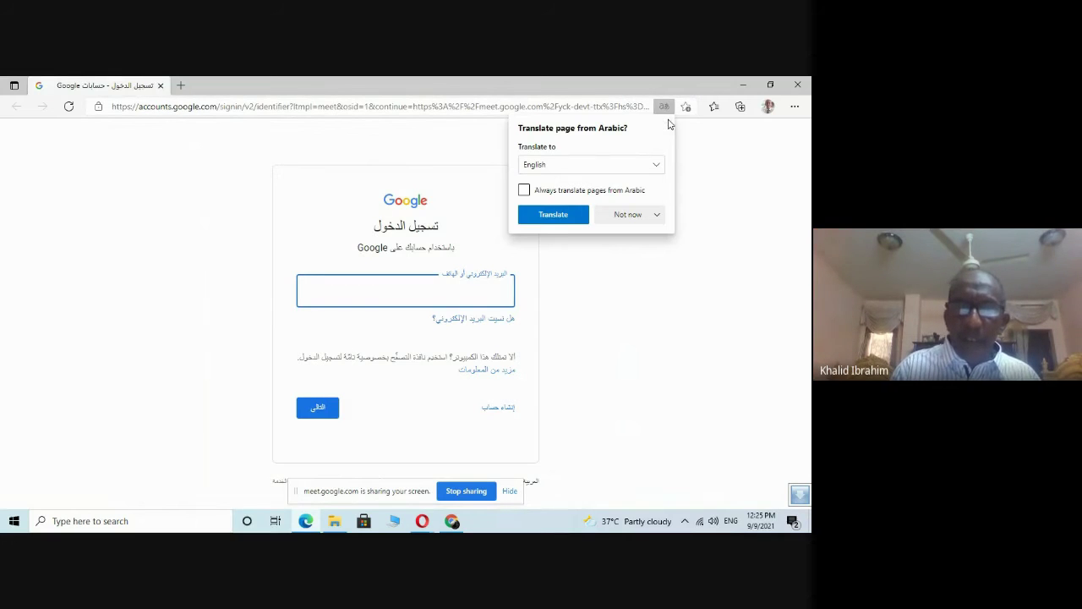
click(666, 123)
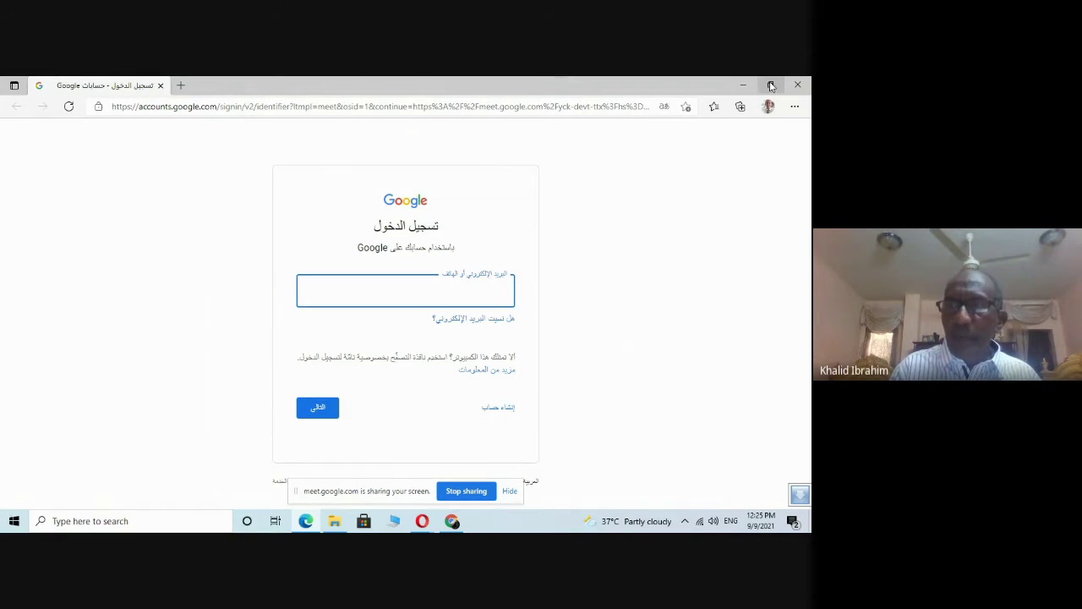
click(799, 85)
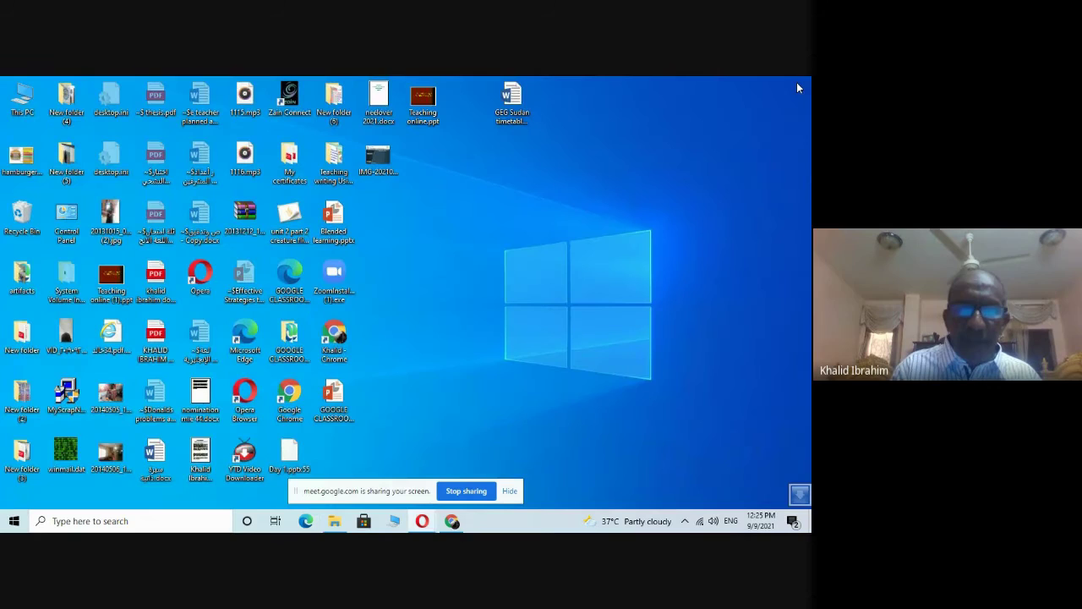
Search Google for wordwall in a new, maximized Chrome window and open the wordwall.net site.
double_click(338, 337)
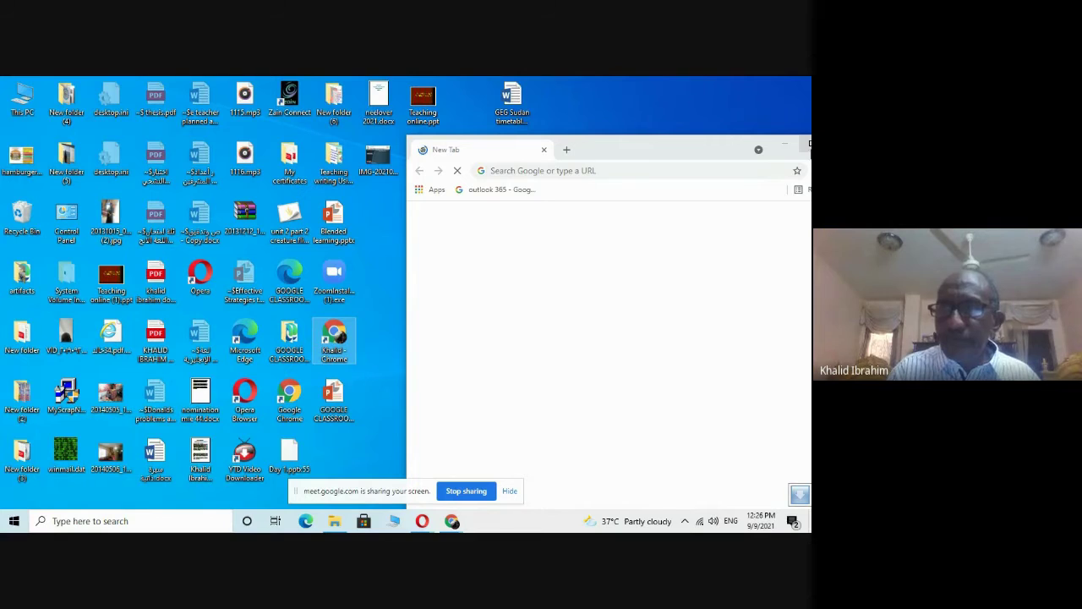
click(809, 147)
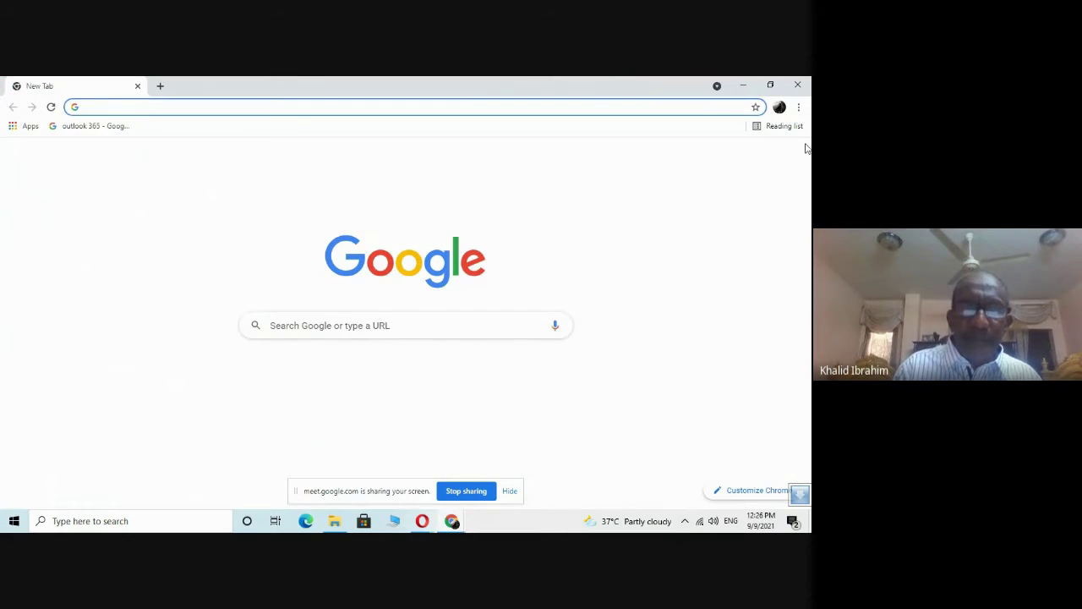
click(346, 326)
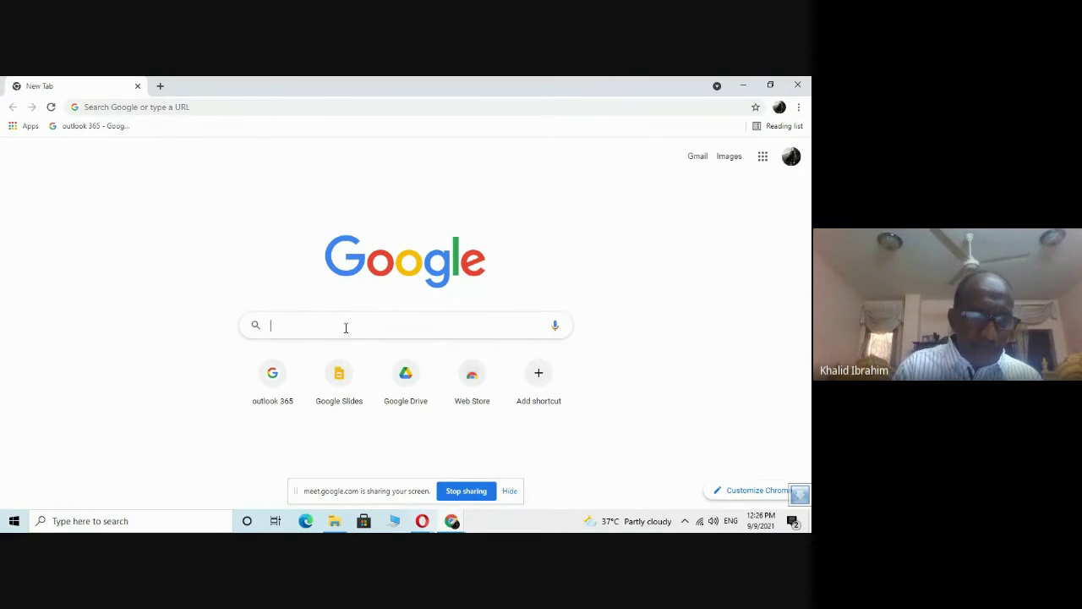
text(word)
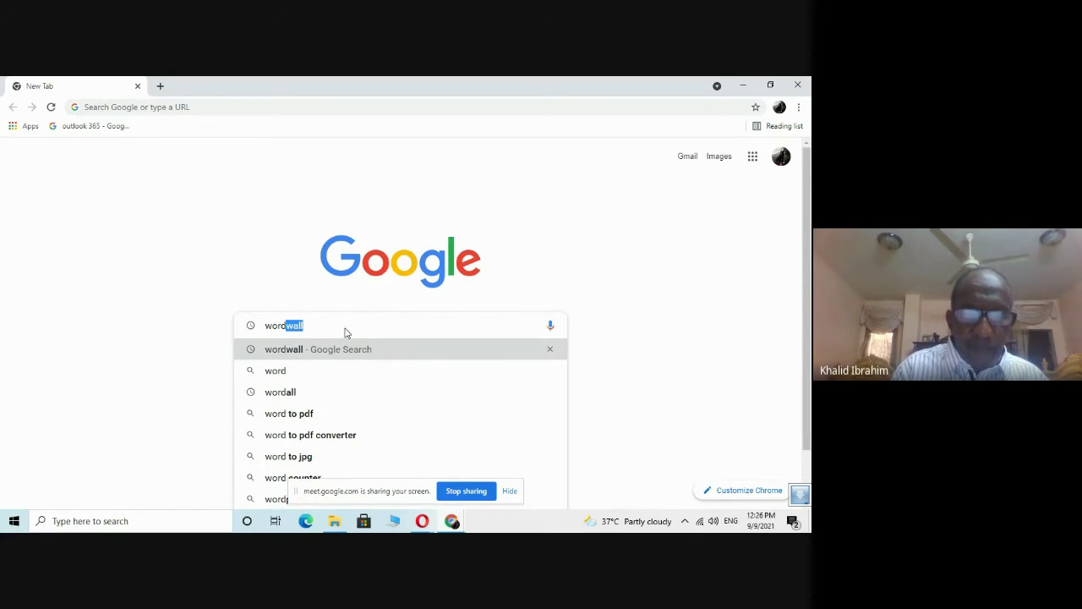
click(292, 353)
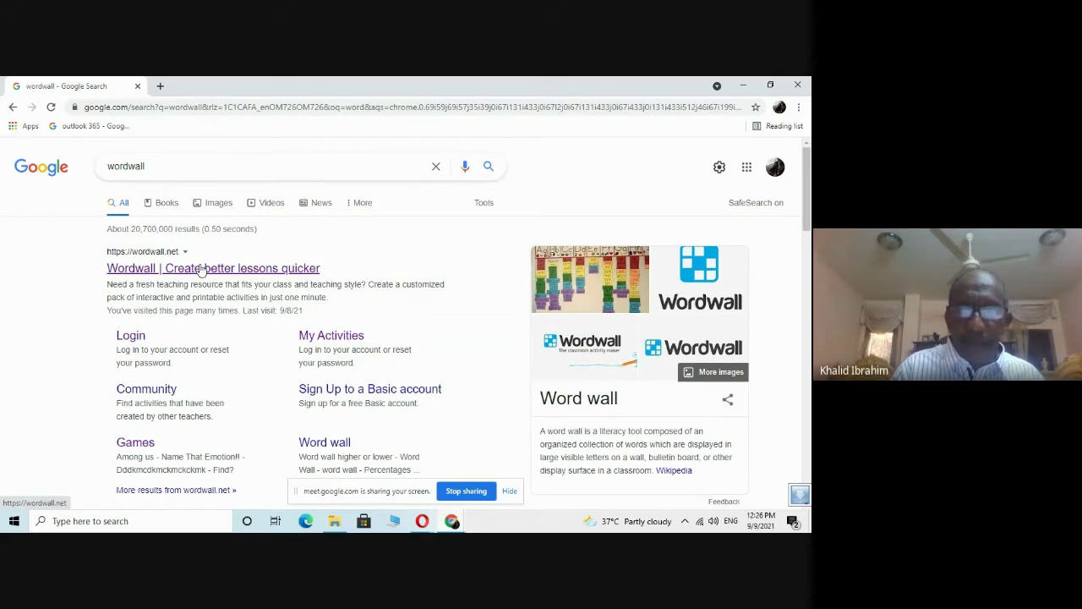
click(201, 269)
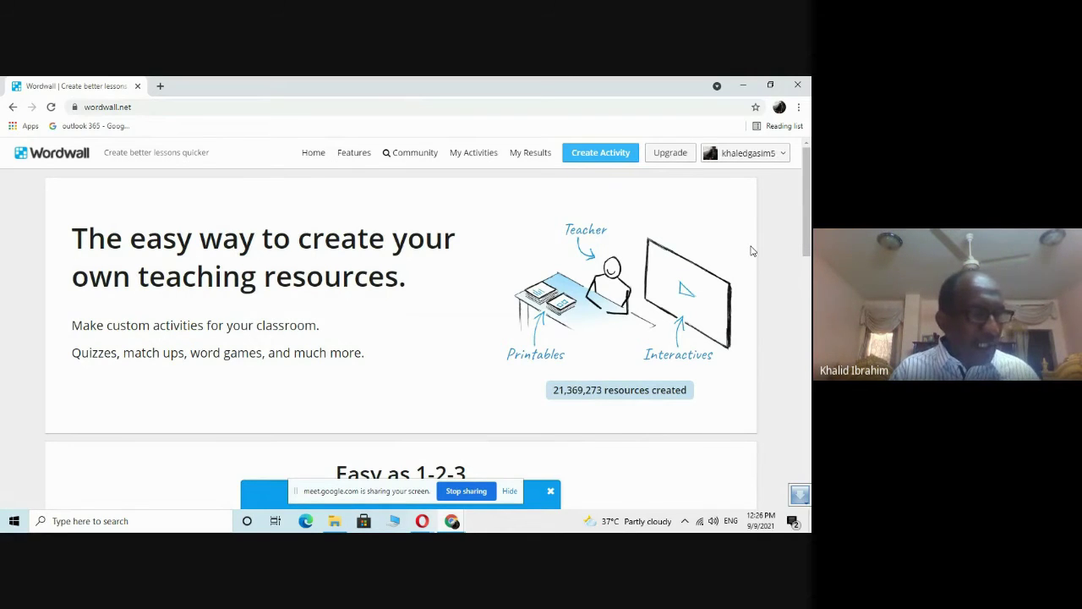
Start a new Wordwall activity based on the Match up template.
click(615, 156)
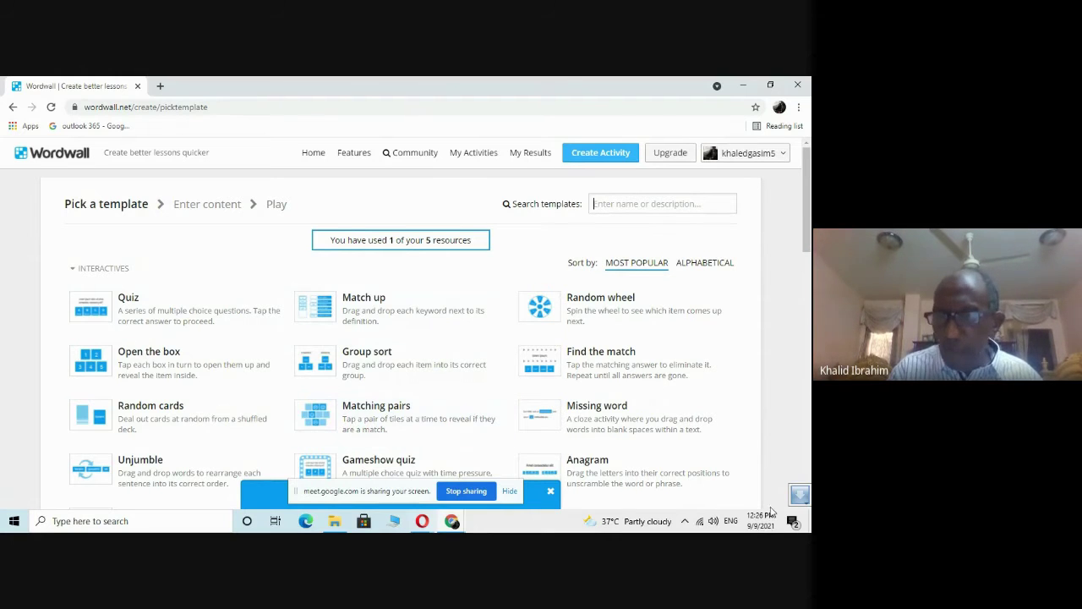
click(807, 276)
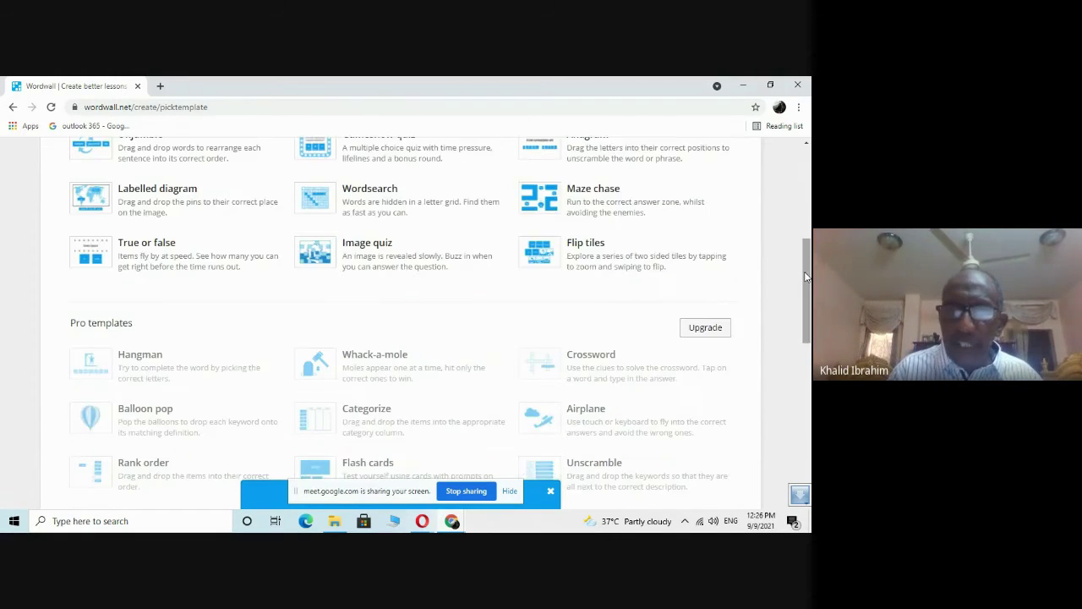
click(809, 203)
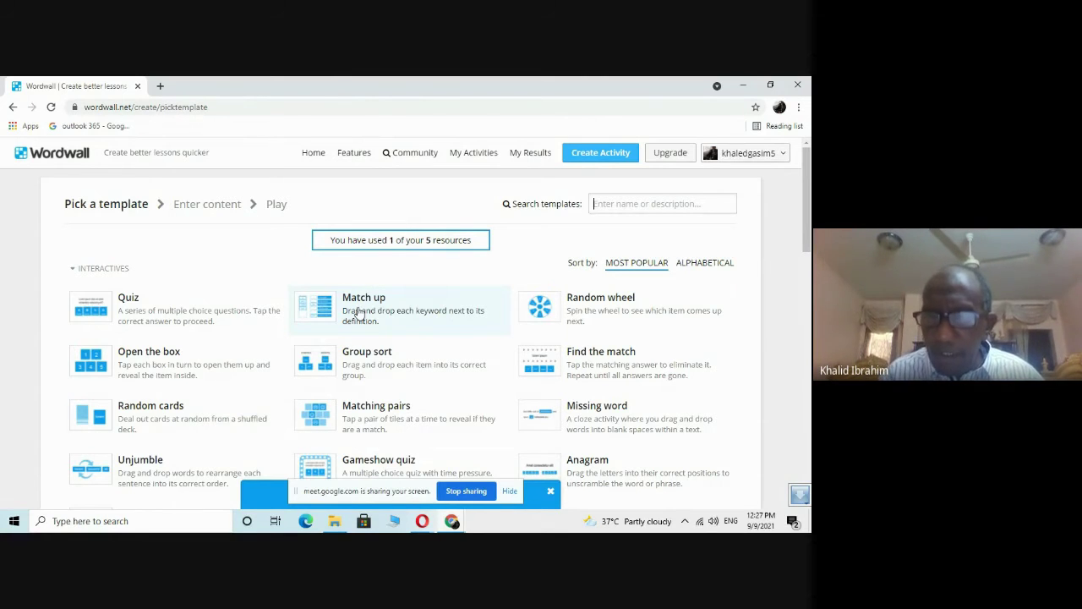
click(359, 313)
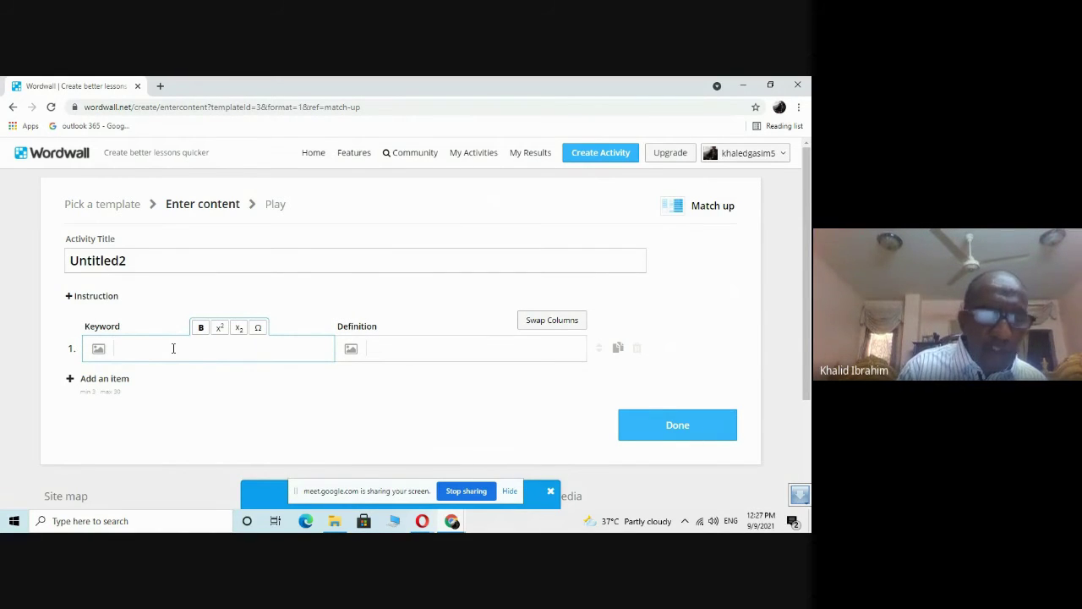
Fill in the first item with the keyword "improve" and the definition "make or become better".
text(imp)
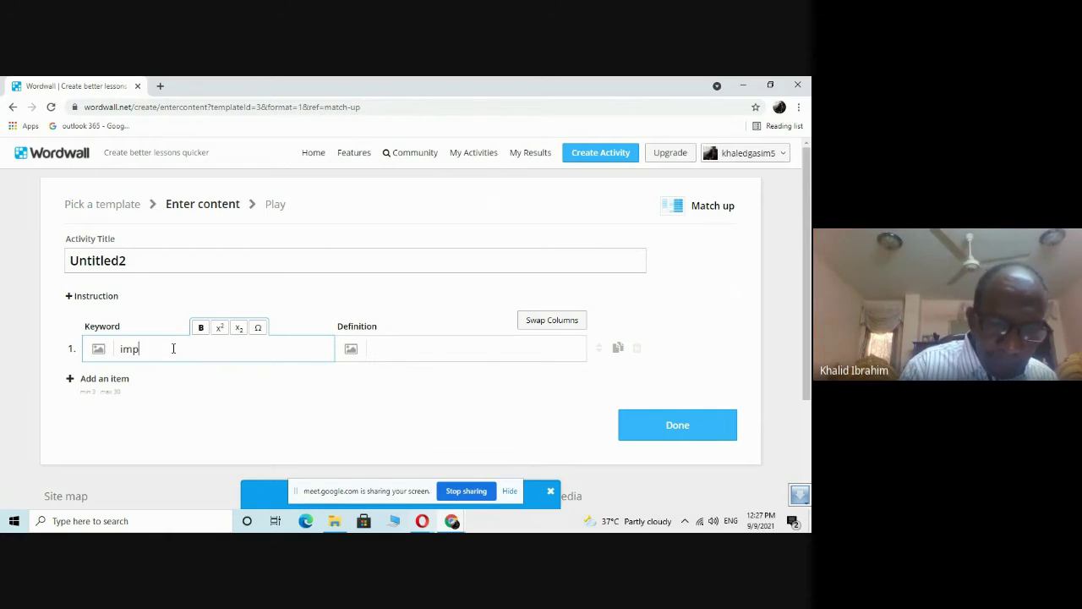
text(rove)
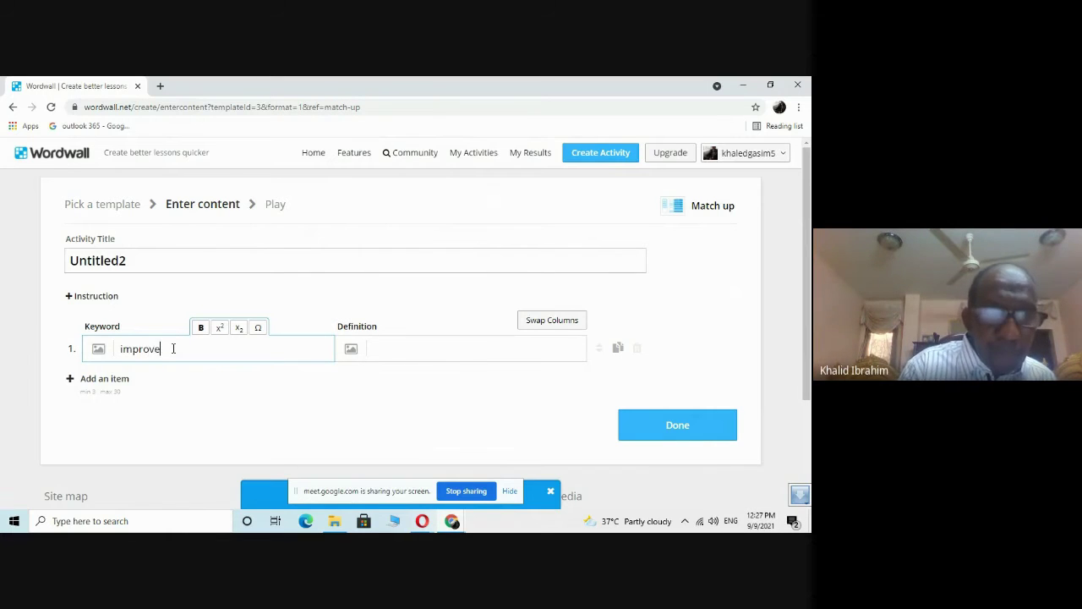
click(381, 349)
text(make)
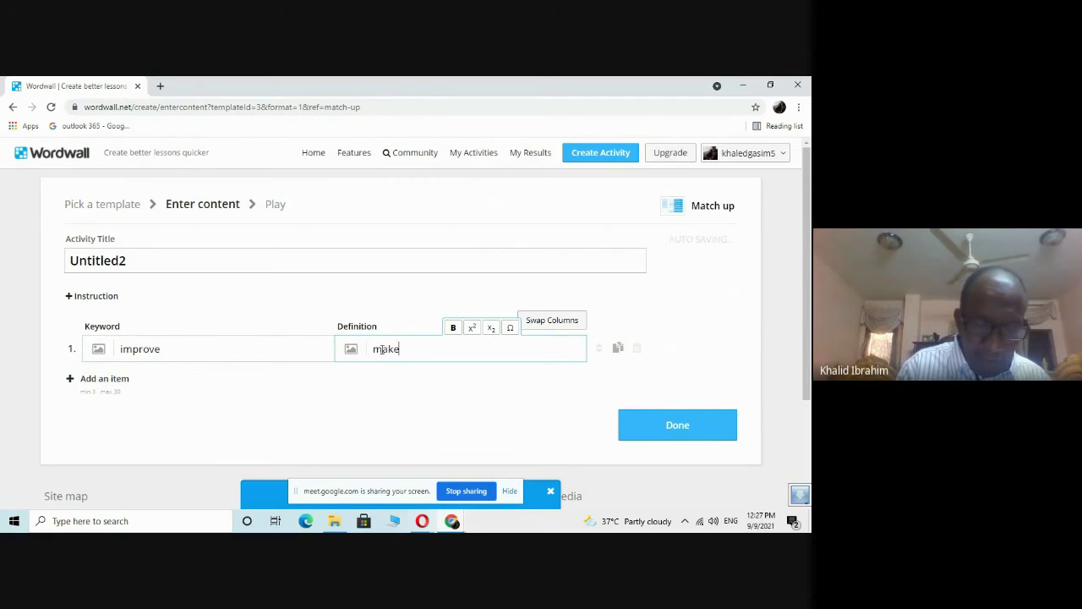
text( be)
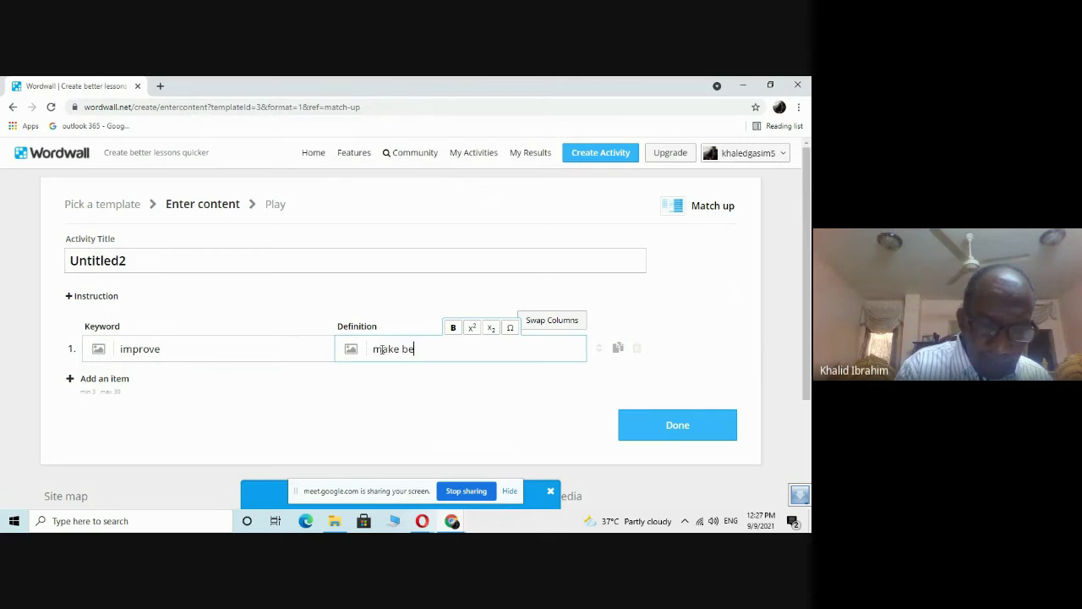
key(BackSpace)
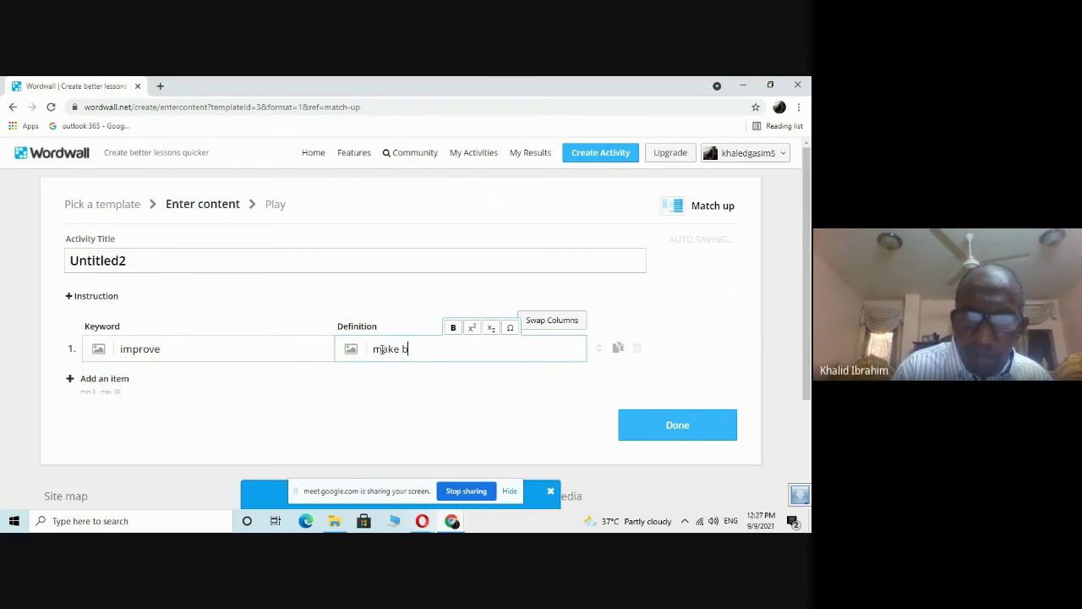
key(BackSpace)
text(o)
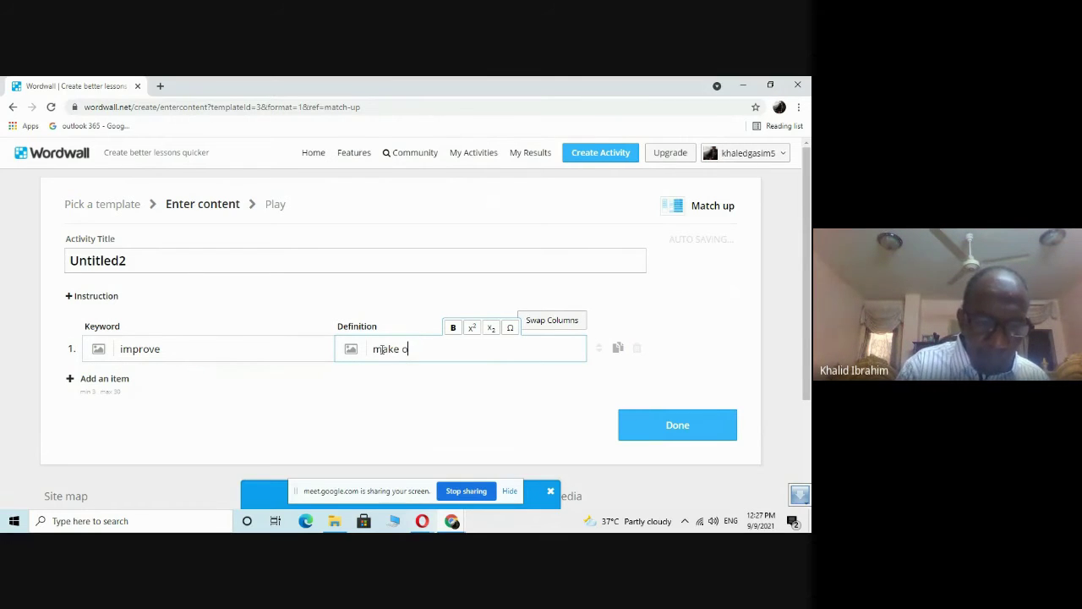
text(r bec)
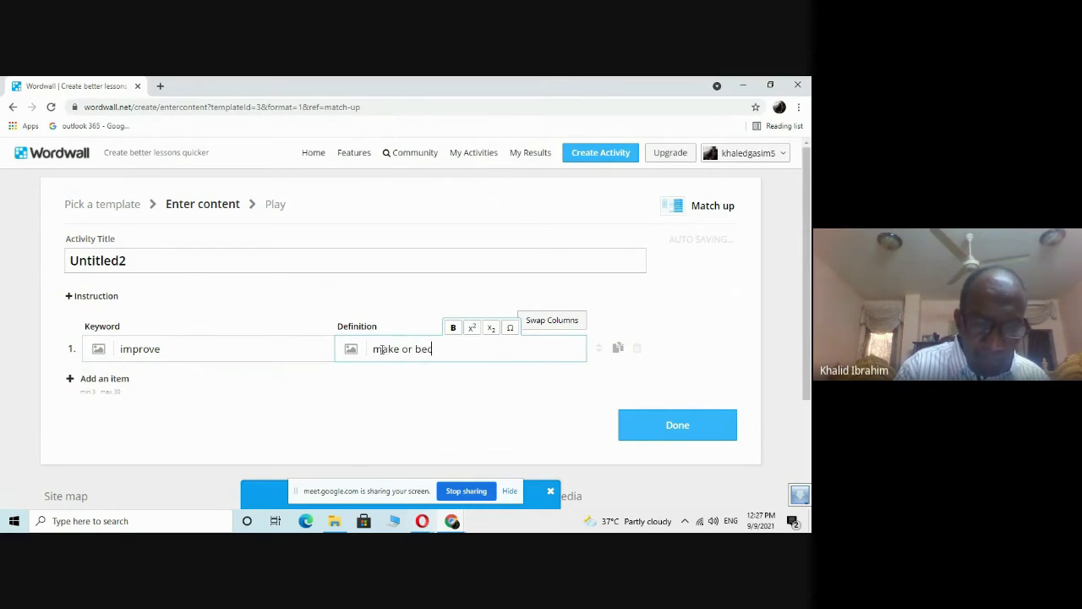
text(ome )
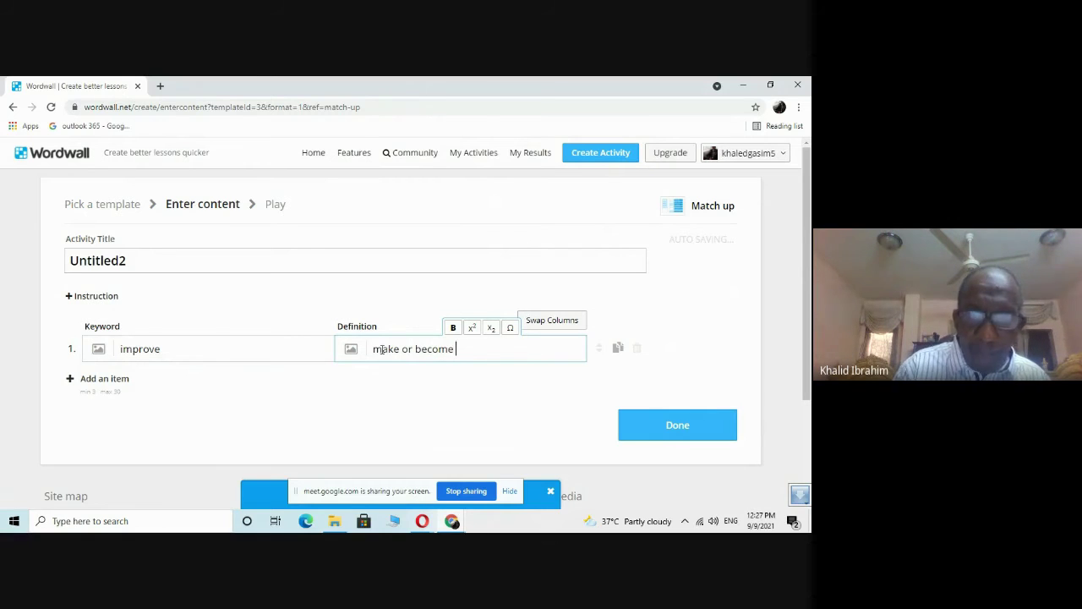
text(be)
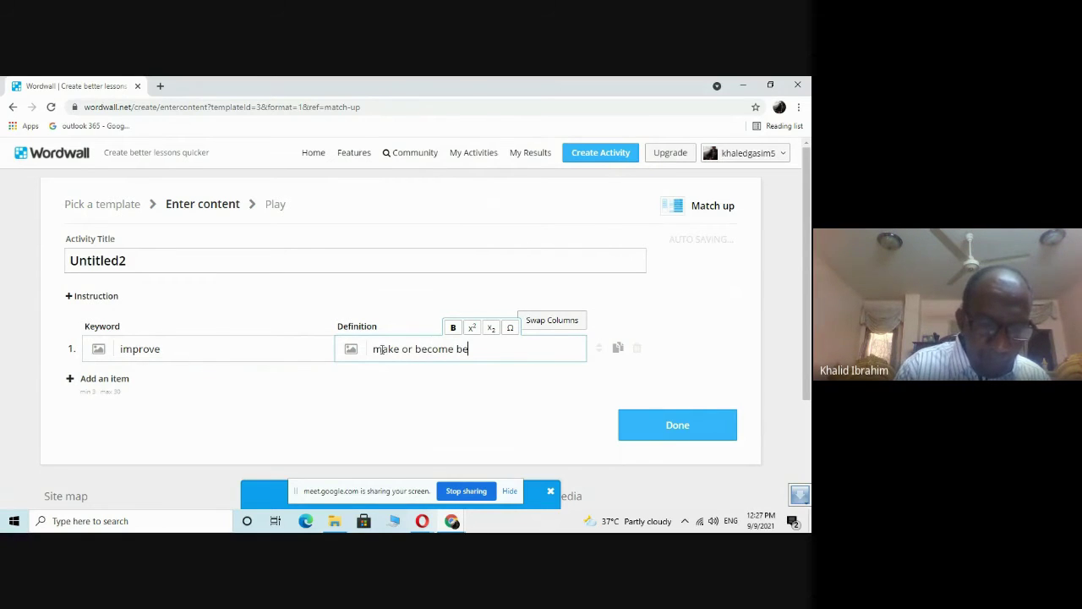
text(tter)
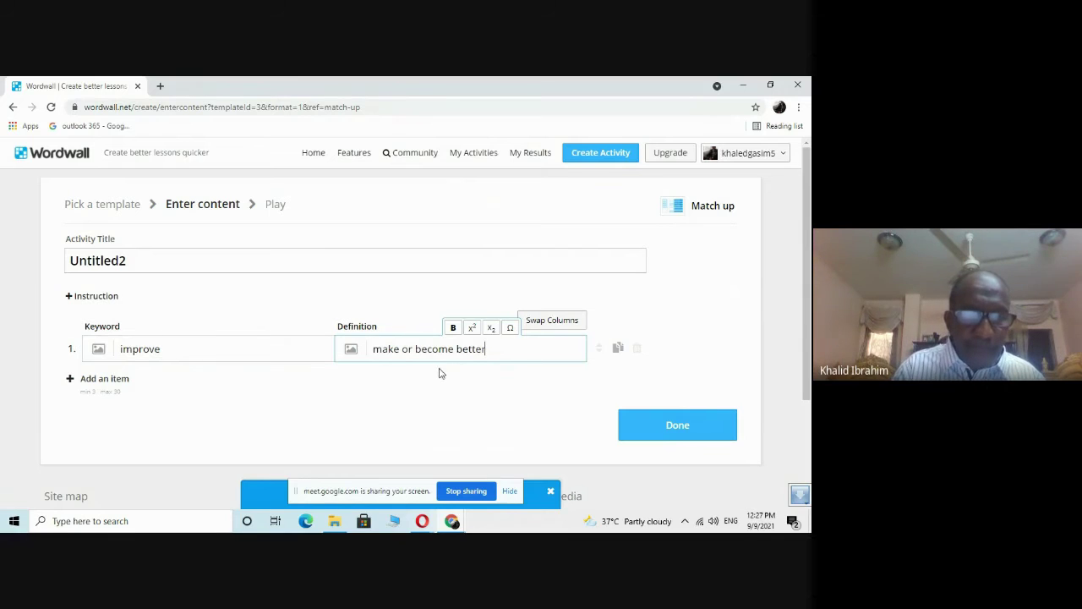
Add a second item with the keyword "burst" and the definition "break suddenly".
click(105, 379)
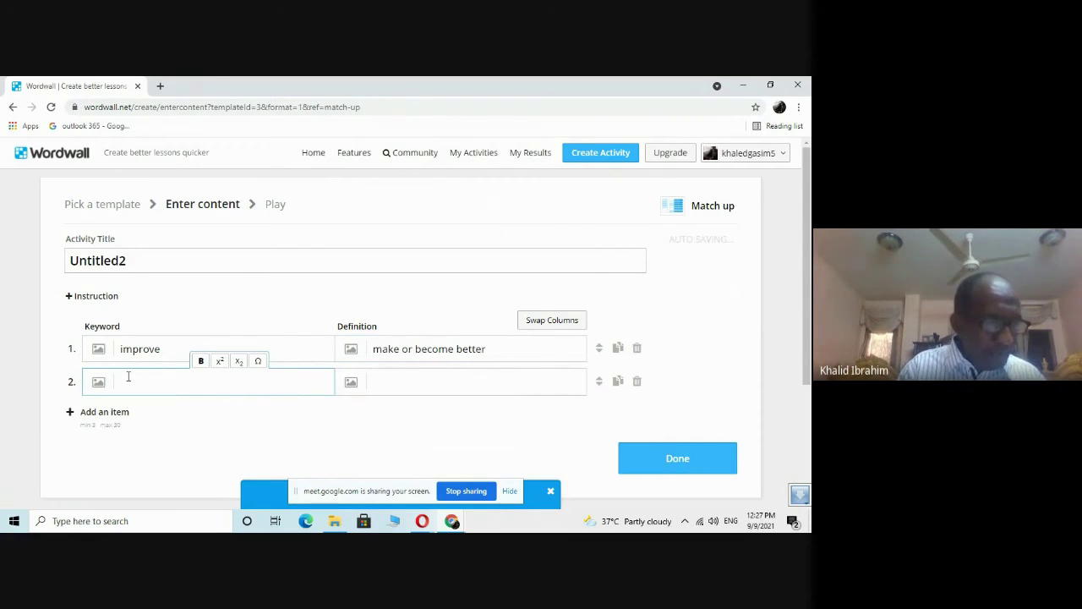
text(bu)
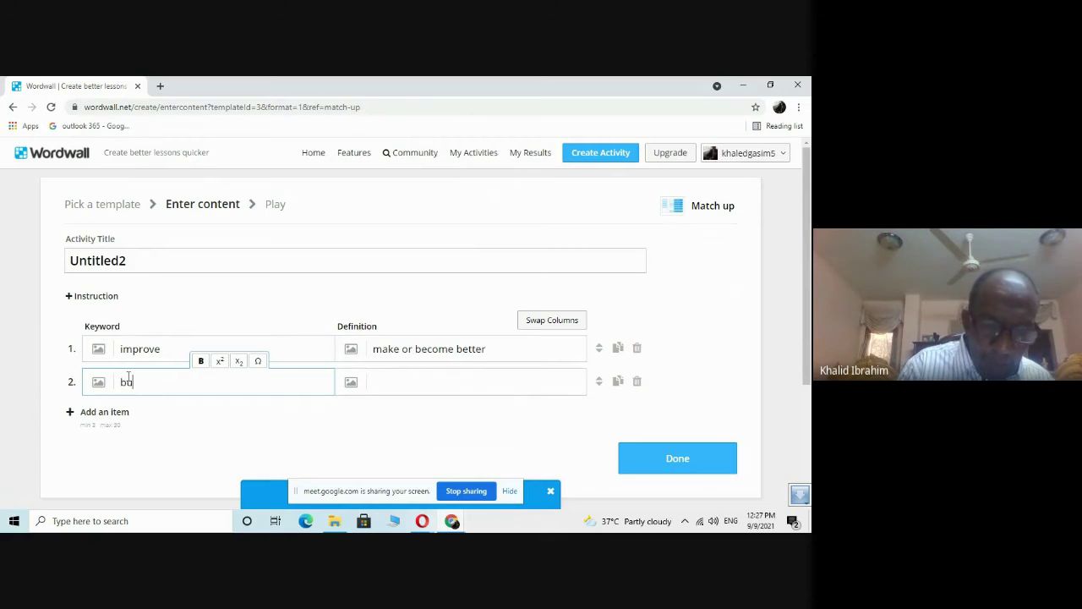
text(rst)
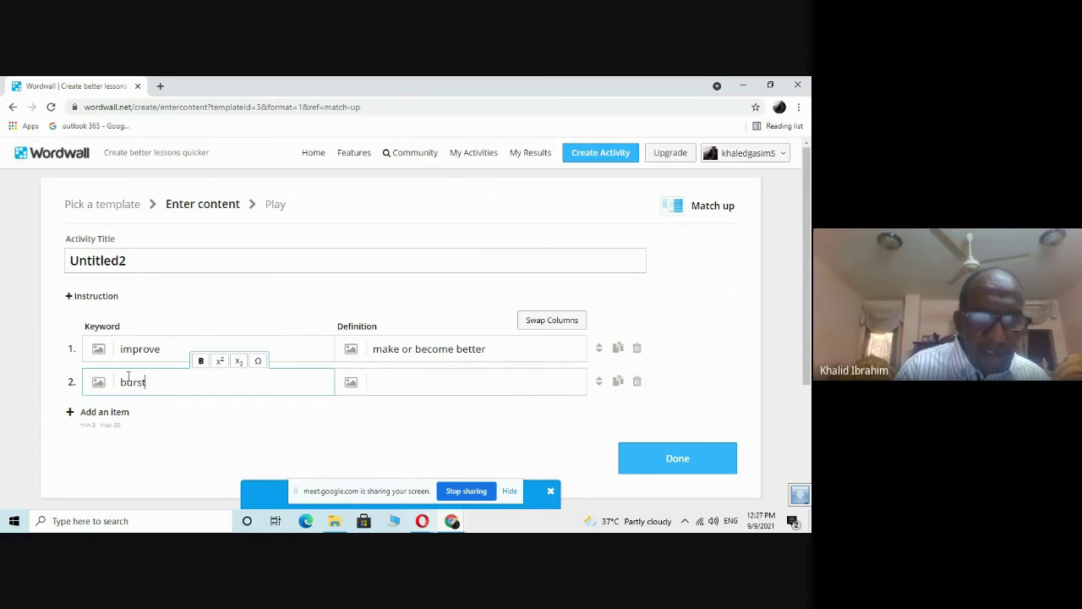
click(372, 384)
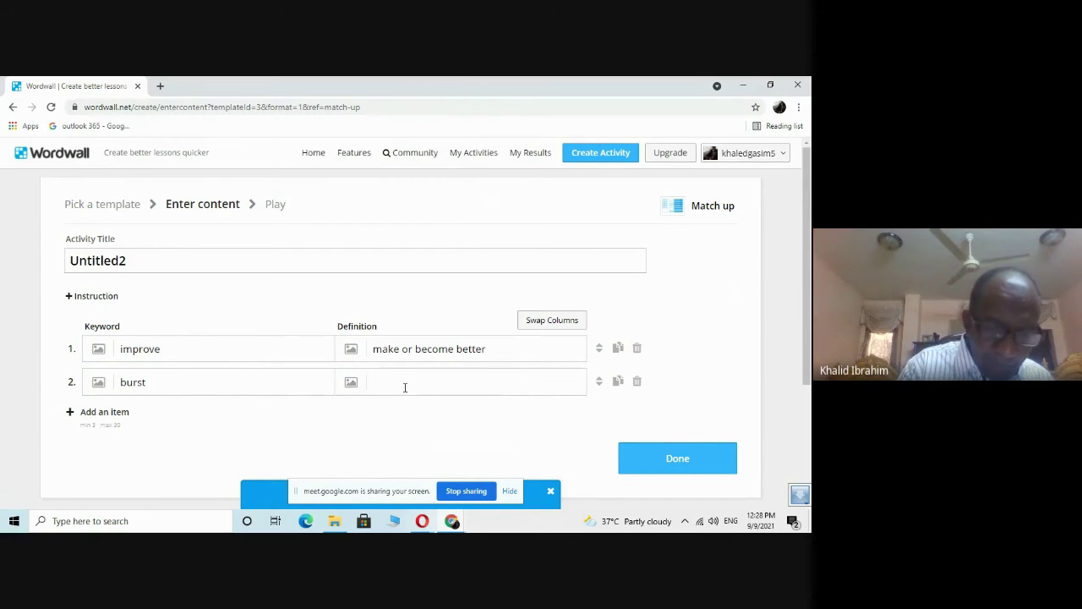
scroll(404, 388, down, 2)
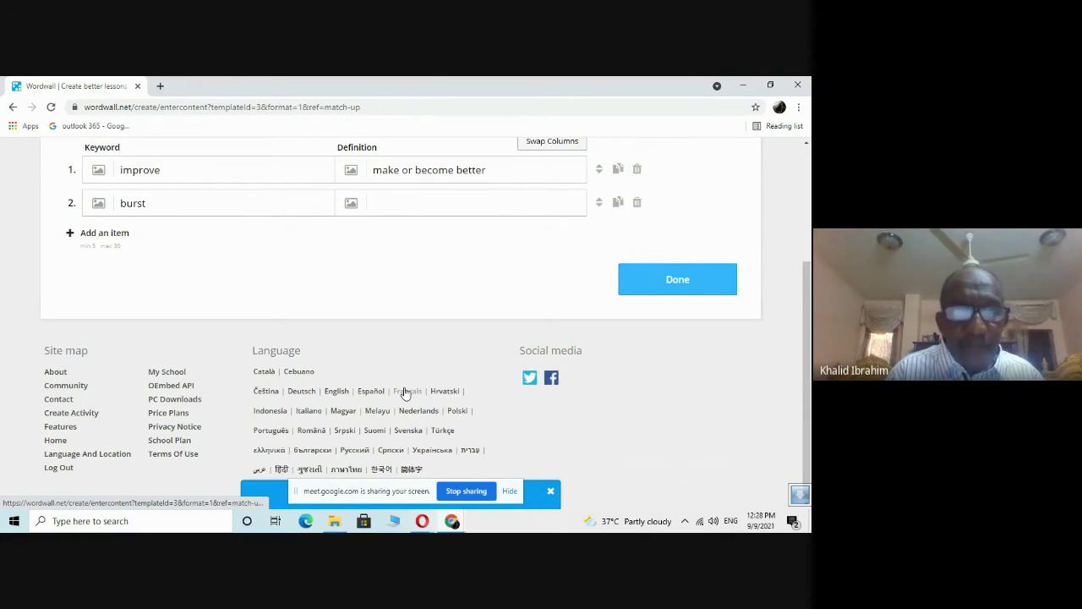
click(435, 196)
text(break)
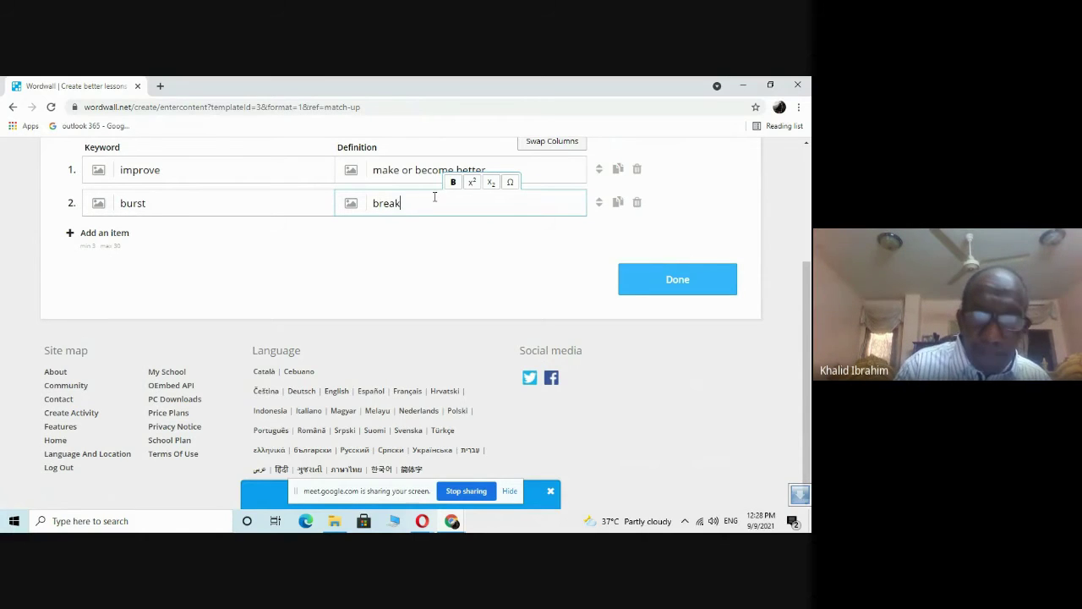
text( suddenl)
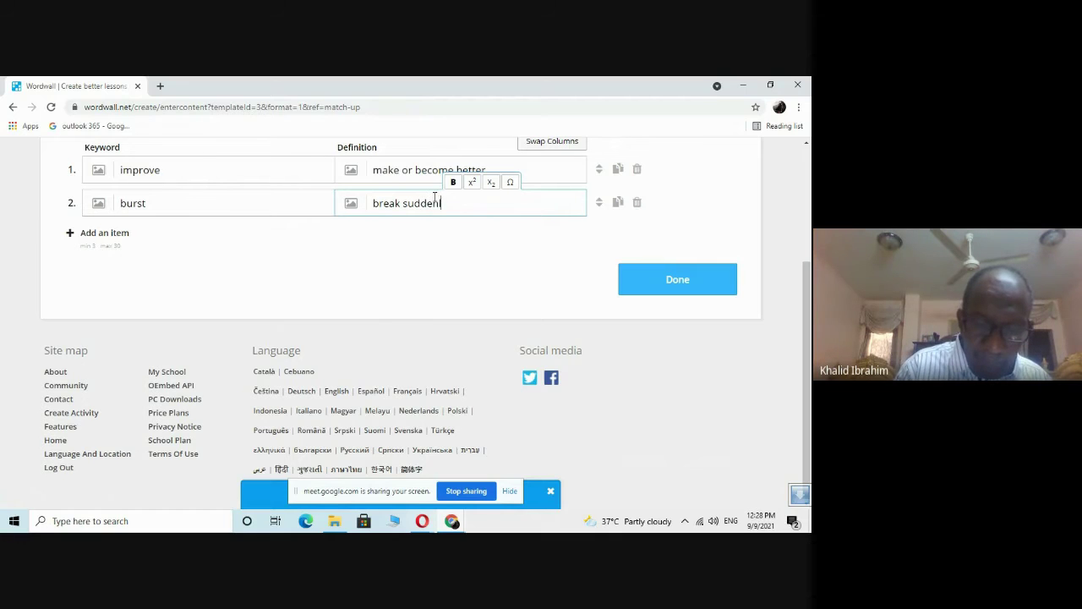
text(y)
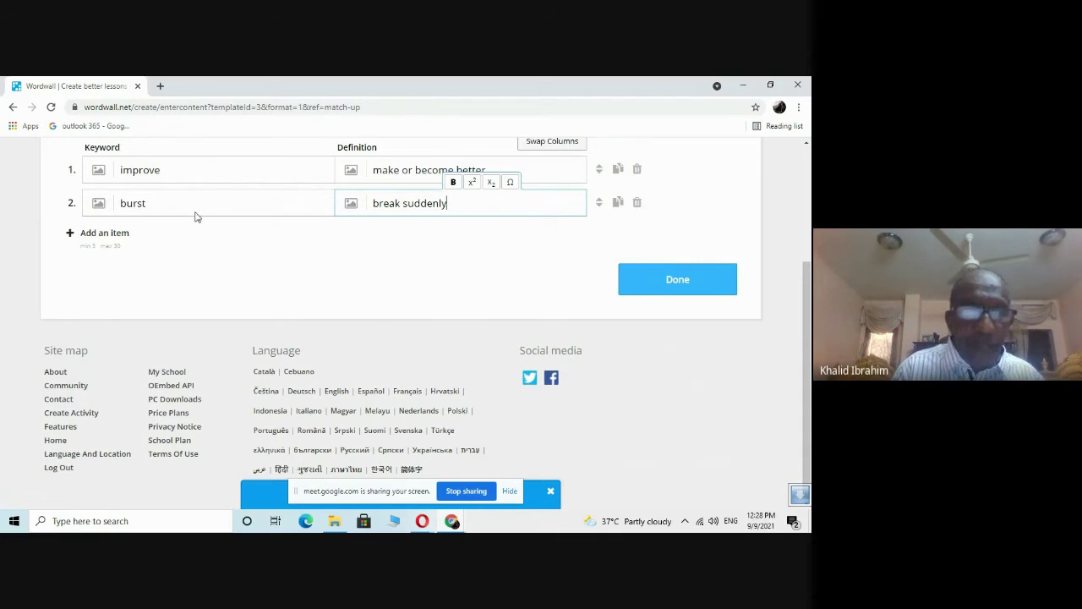
Add a third item with the keyword "overwhelm" and the definition "give too much of a thing".
click(120, 236)
click(120, 236)
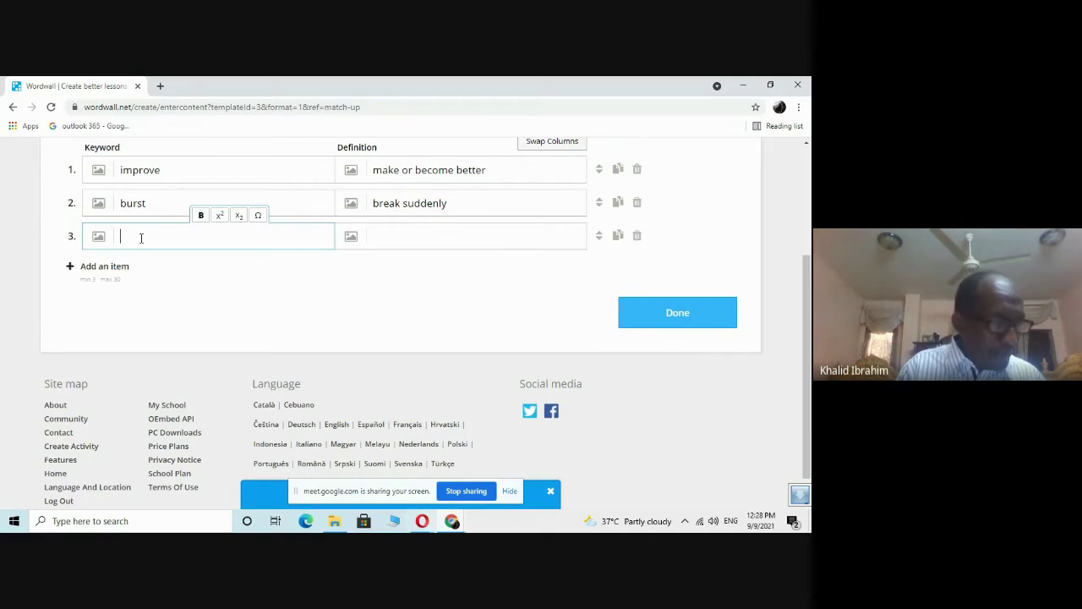
text(ov)
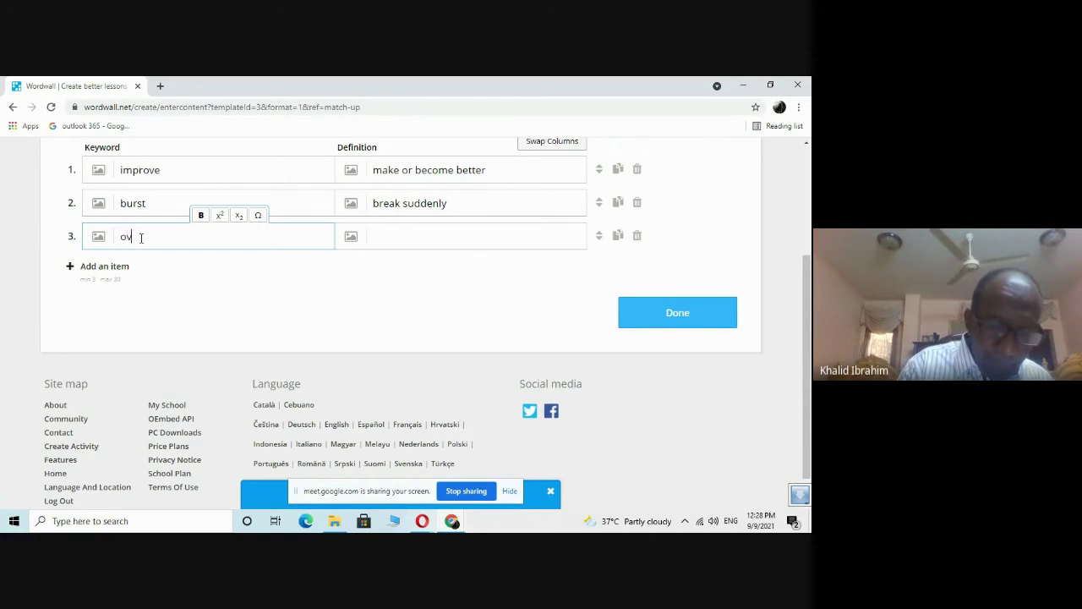
text(erwhelm)
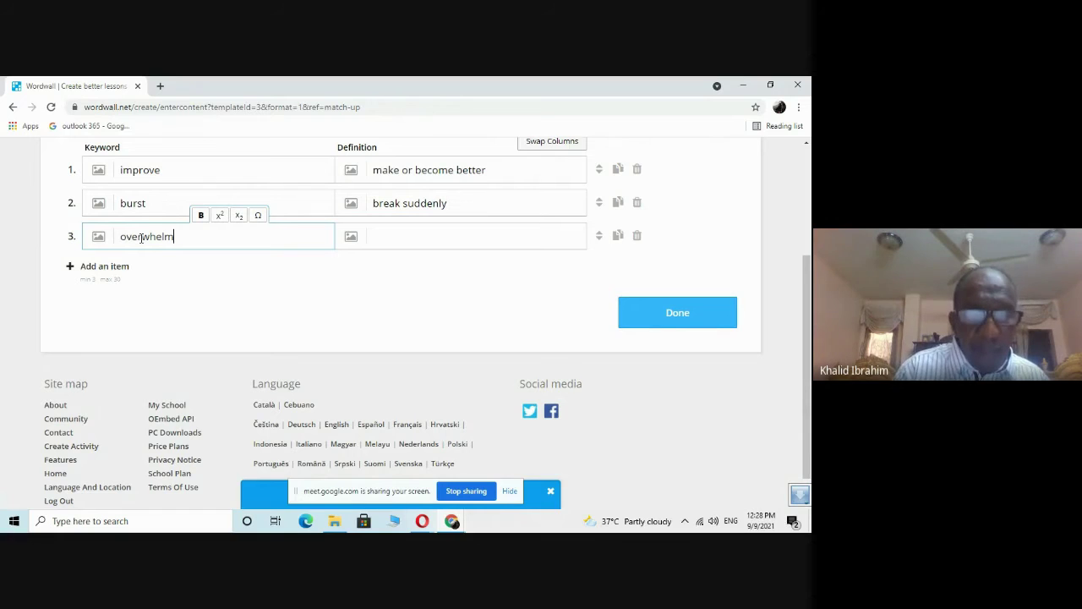
click(378, 238)
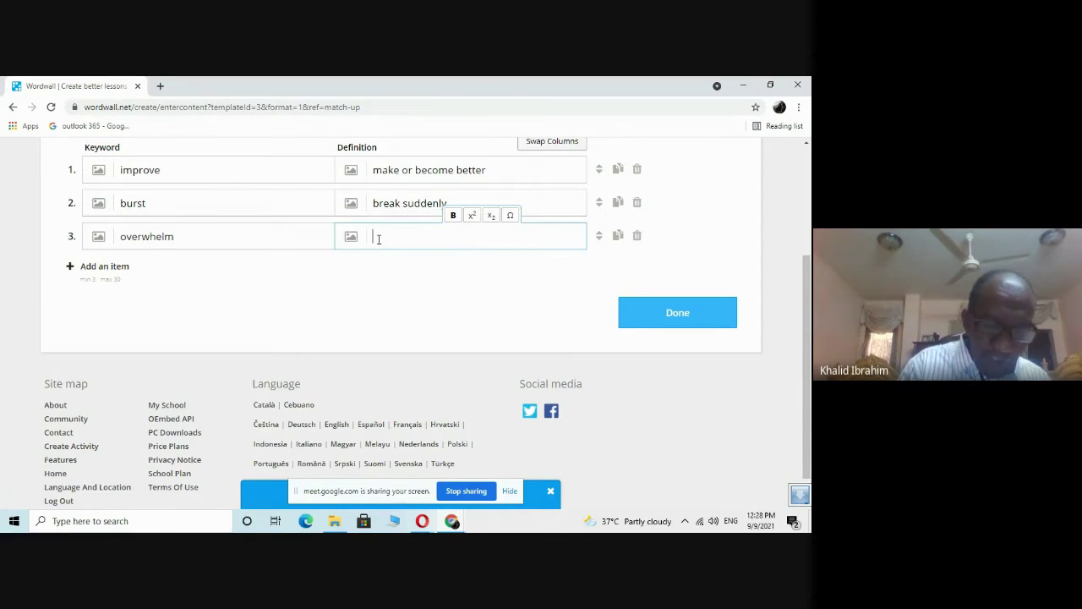
text(give to)
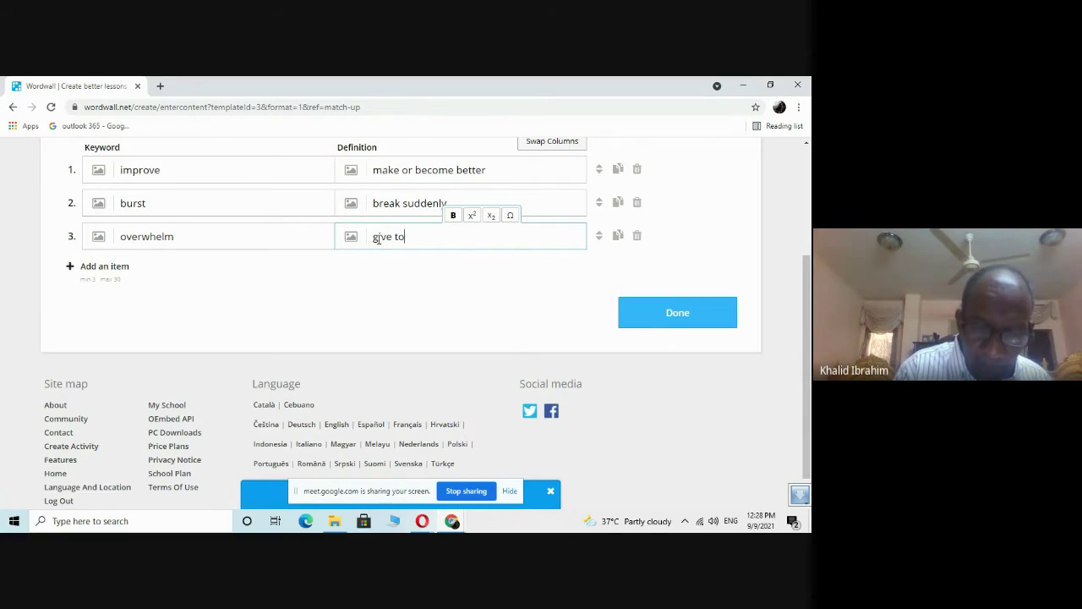
text(o much)
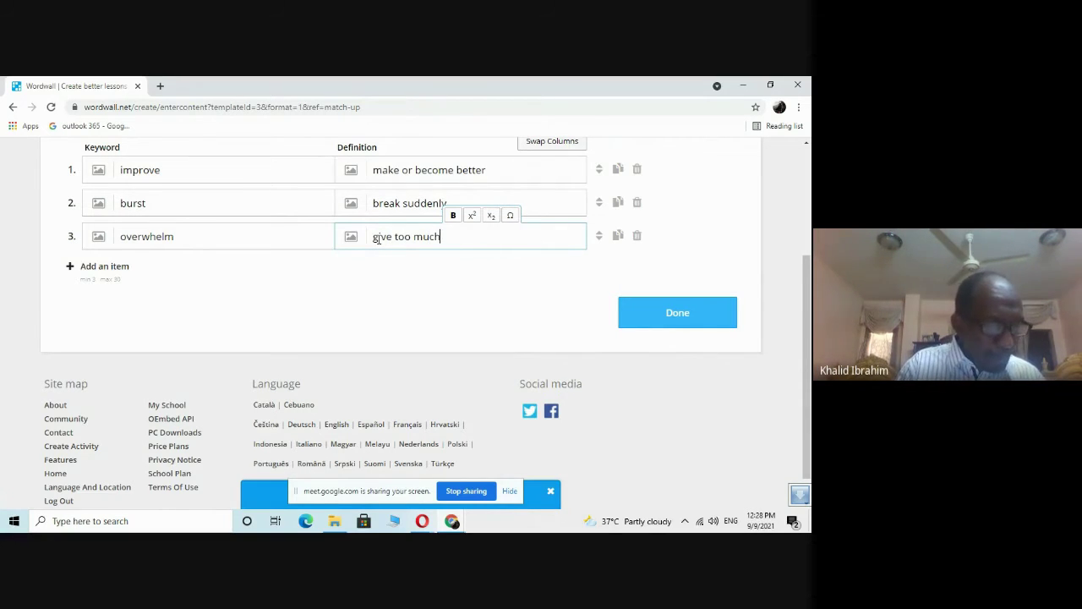
text( of a thing)
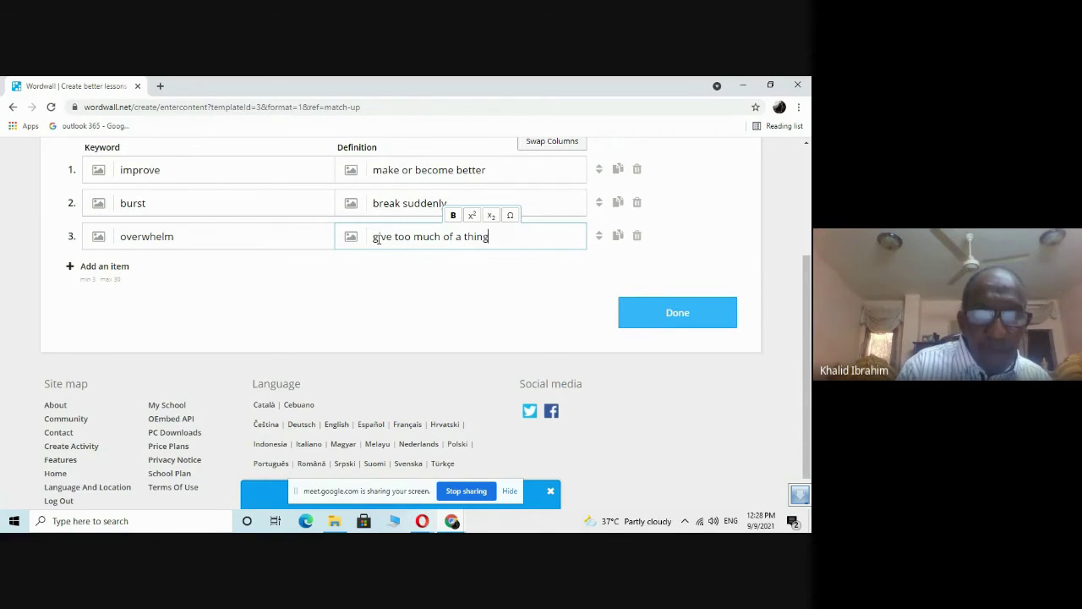
Add a fourth item with the keyword "degrade" and the definition "treat or regard someone with disrespect", and finish creating the activity.
click(103, 267)
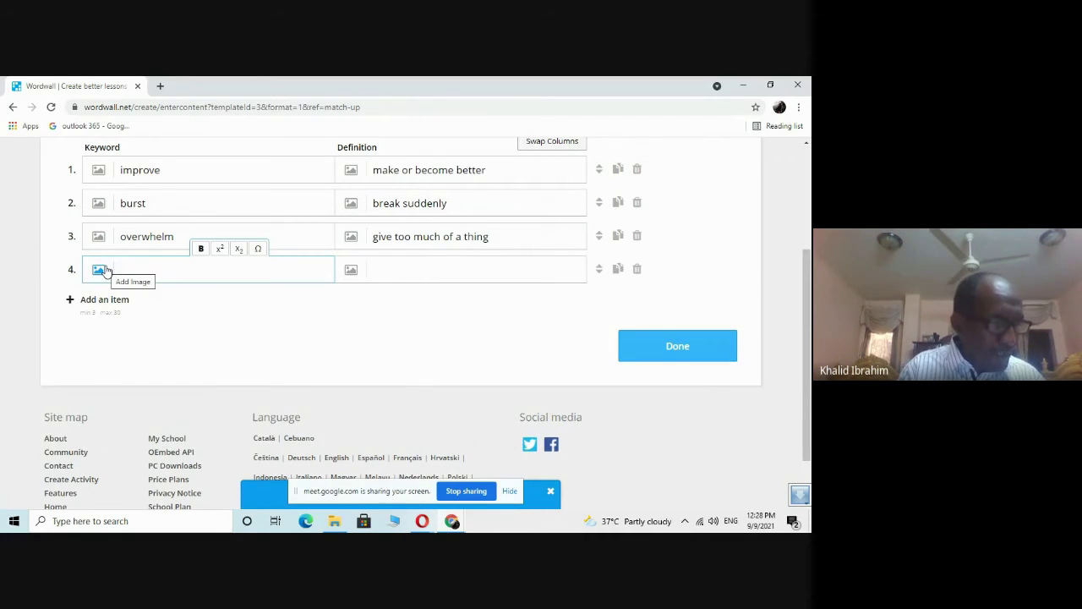
text(degrade)
click(378, 271)
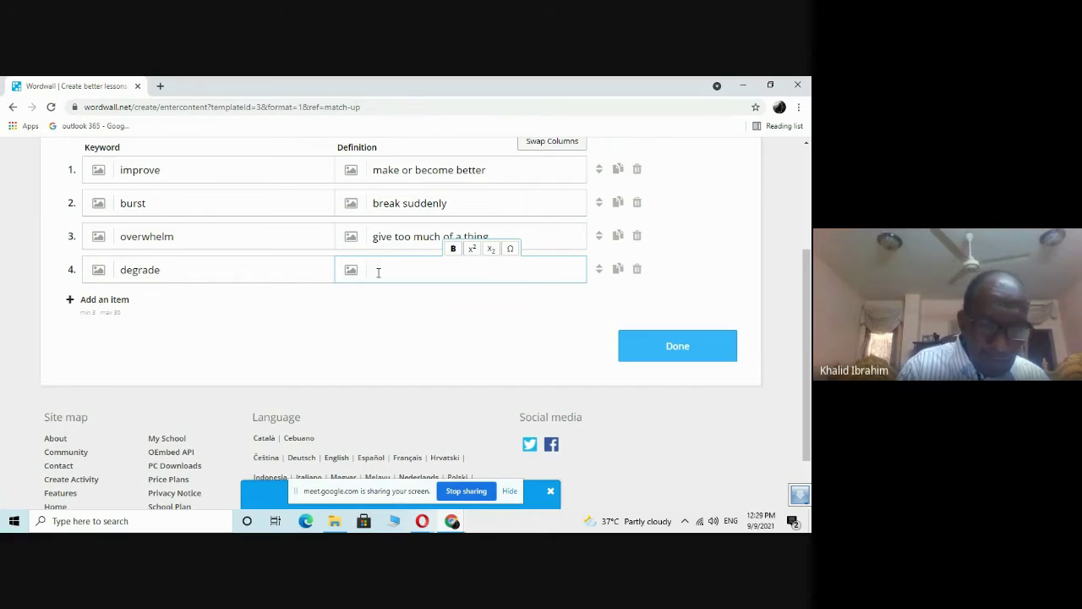
text(treat o)
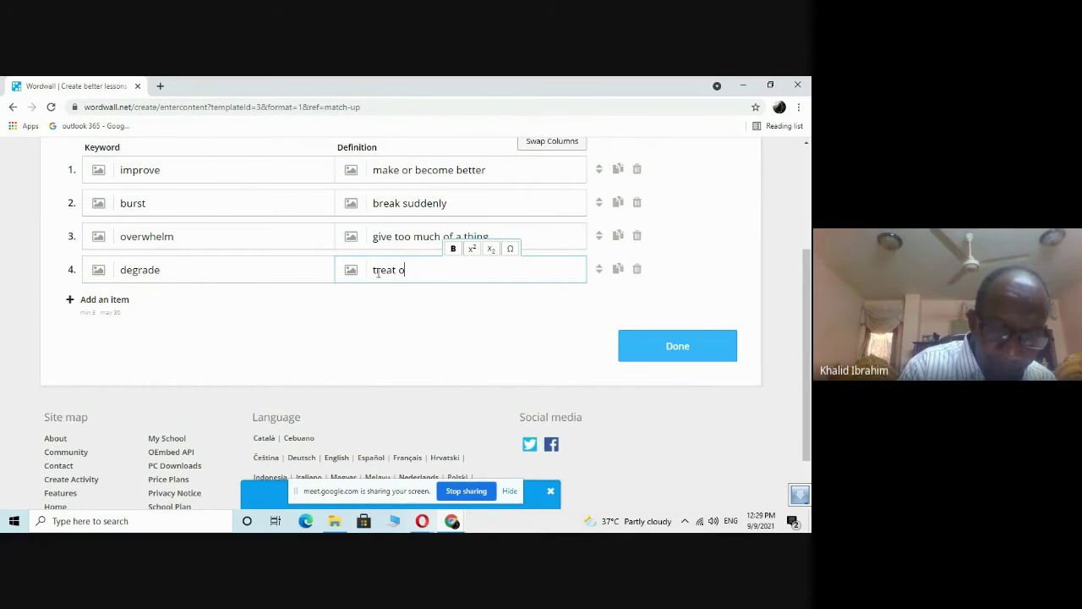
text(r regard)
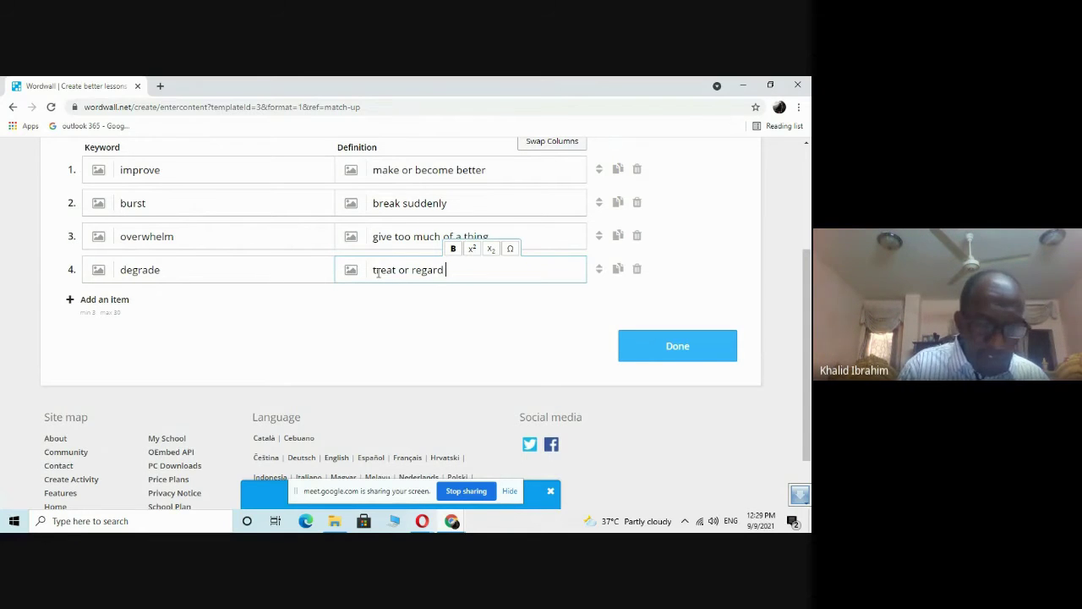
text( some)
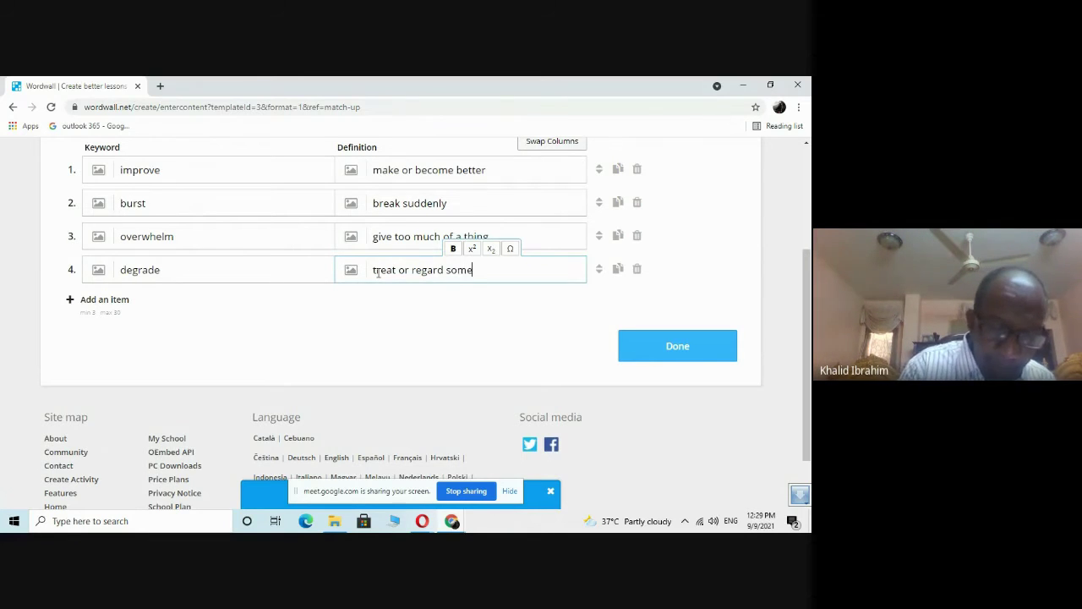
text(one with disrespect)
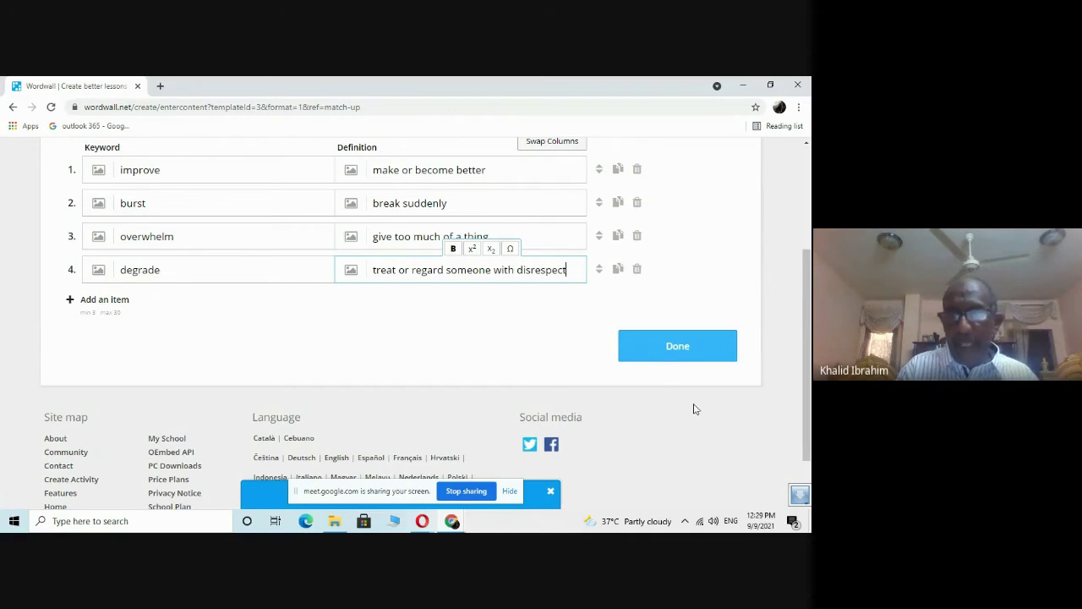
click(679, 347)
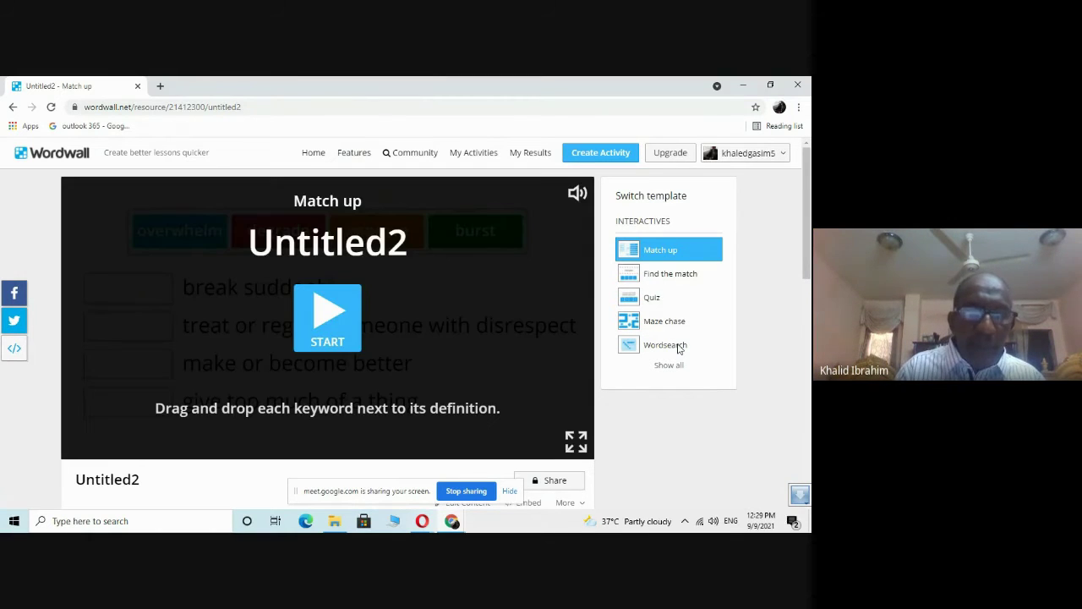
Play the Match up game, placing burst, degrade, overwhelm and improve beside their matching definitions, and submit the answers.
click(328, 317)
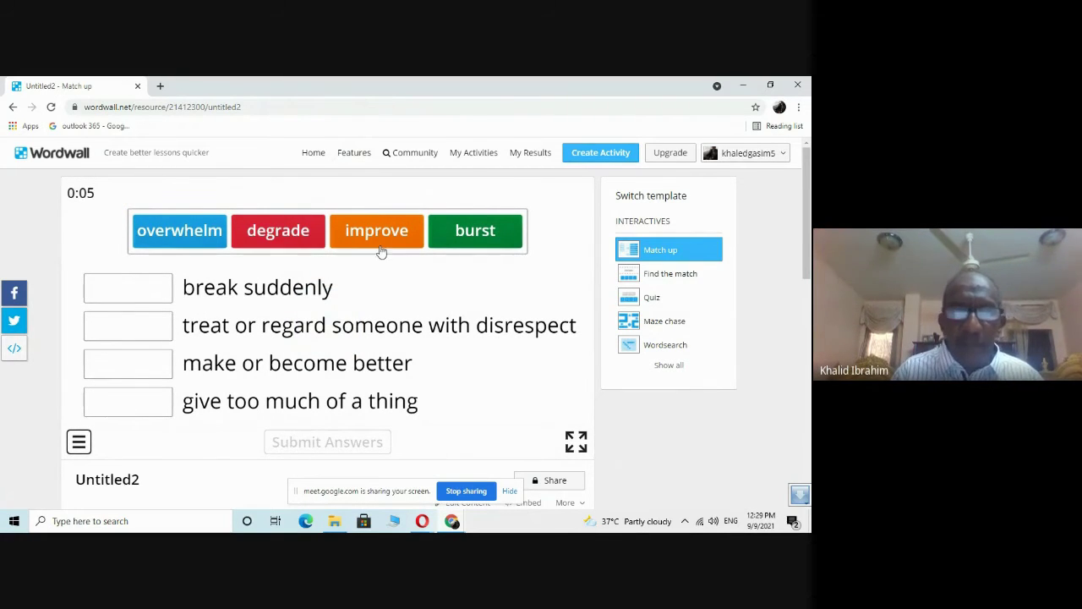
drag(473, 229, 131, 289)
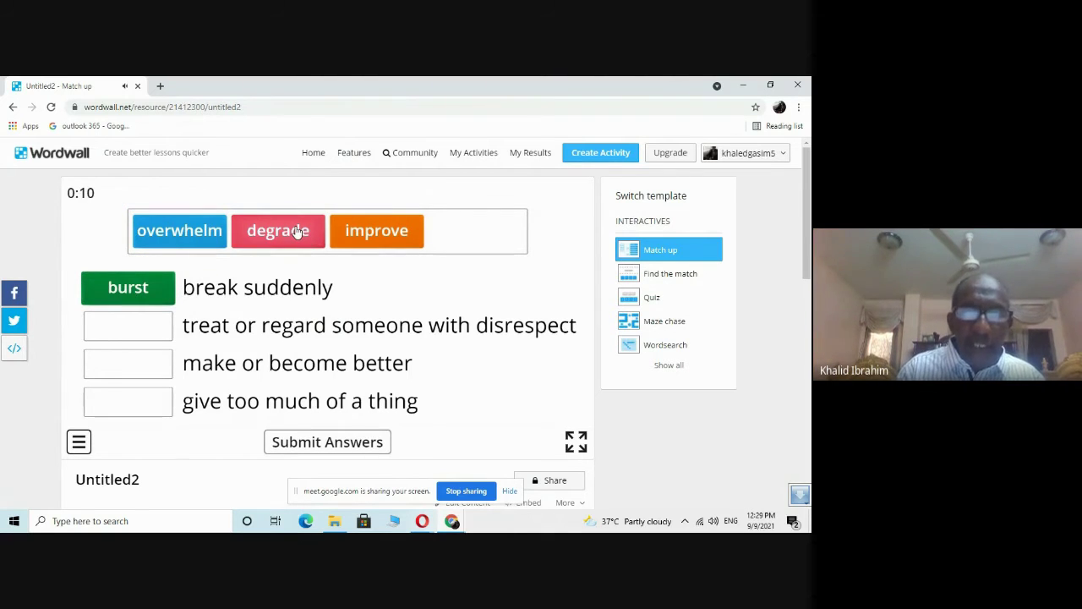
drag(298, 233, 145, 329)
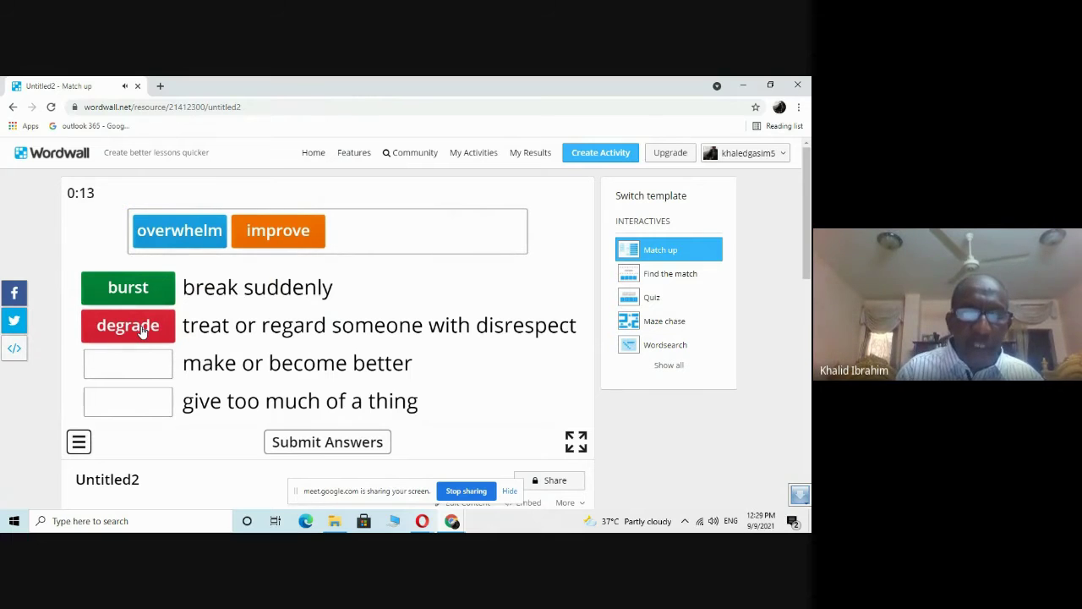
drag(299, 231, 131, 376)
drag(208, 230, 140, 398)
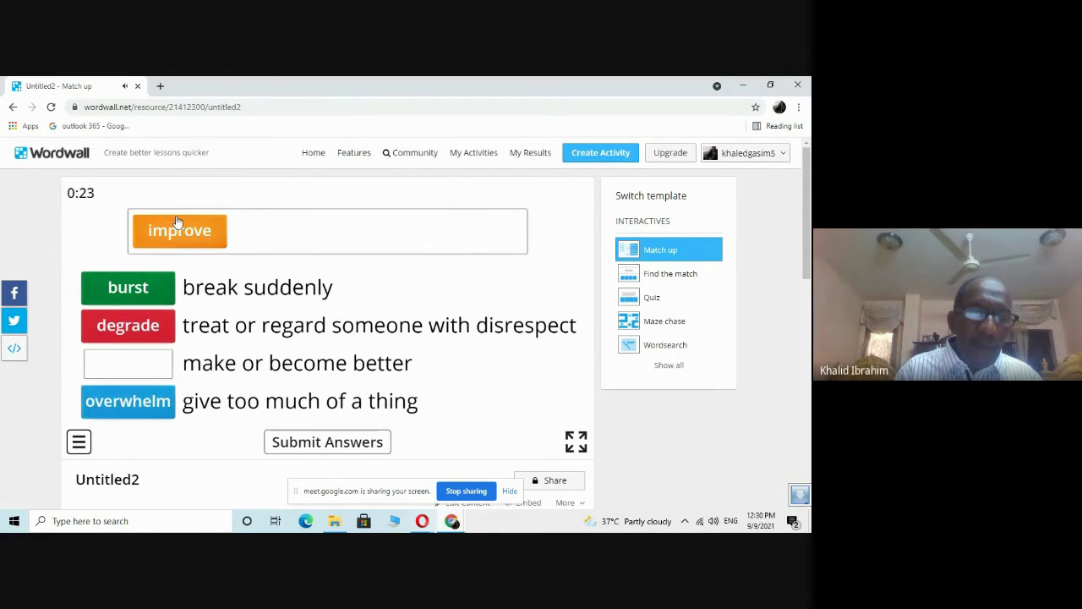
drag(177, 222, 127, 371)
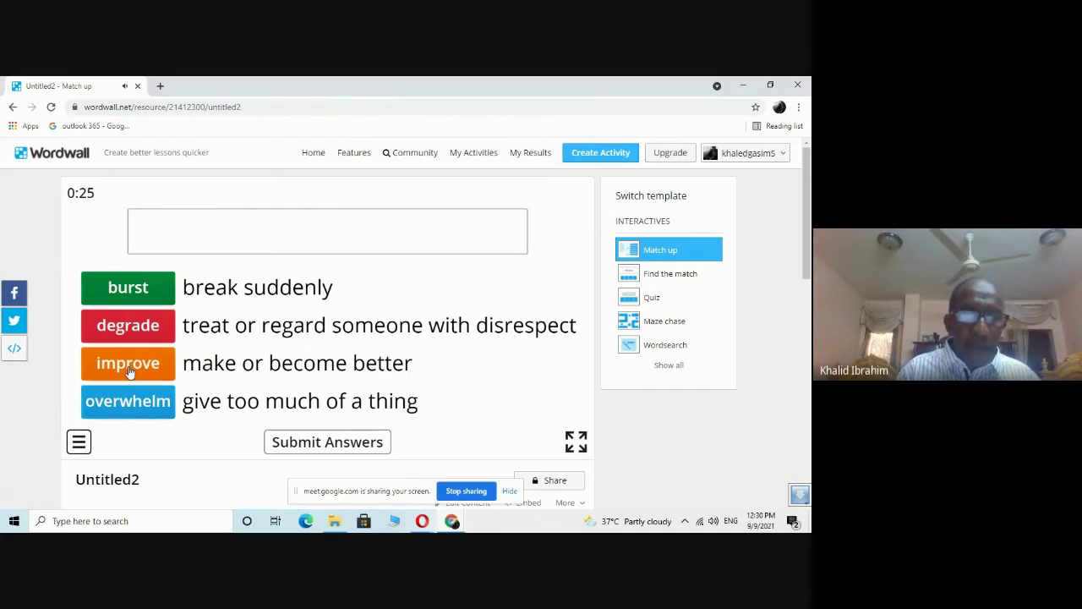
click(366, 442)
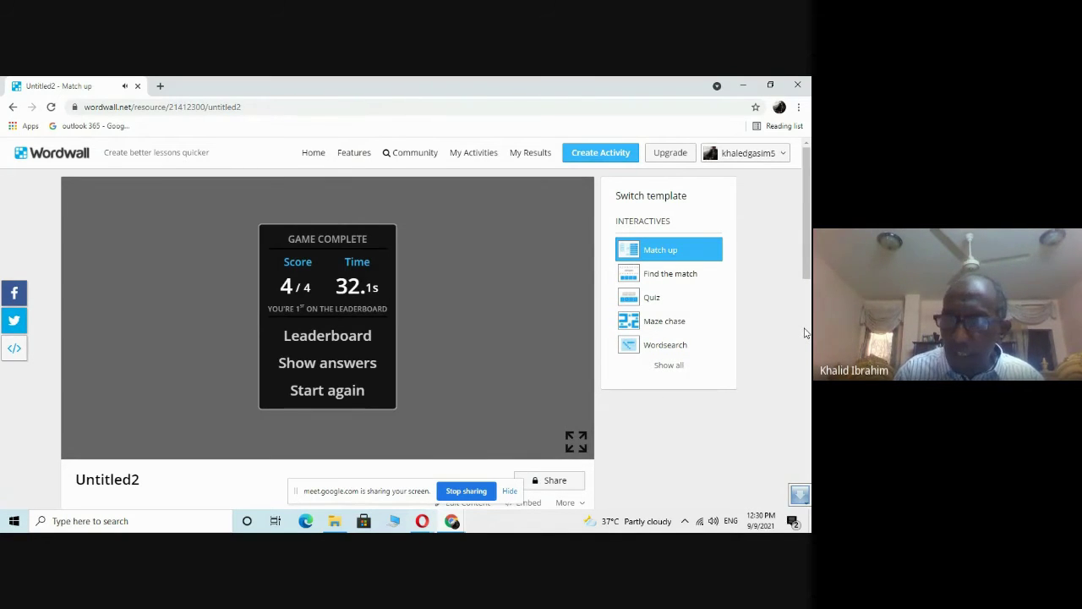
View the assignment setup for sharing the activity with students and close it without starting an assignment.
click(554, 482)
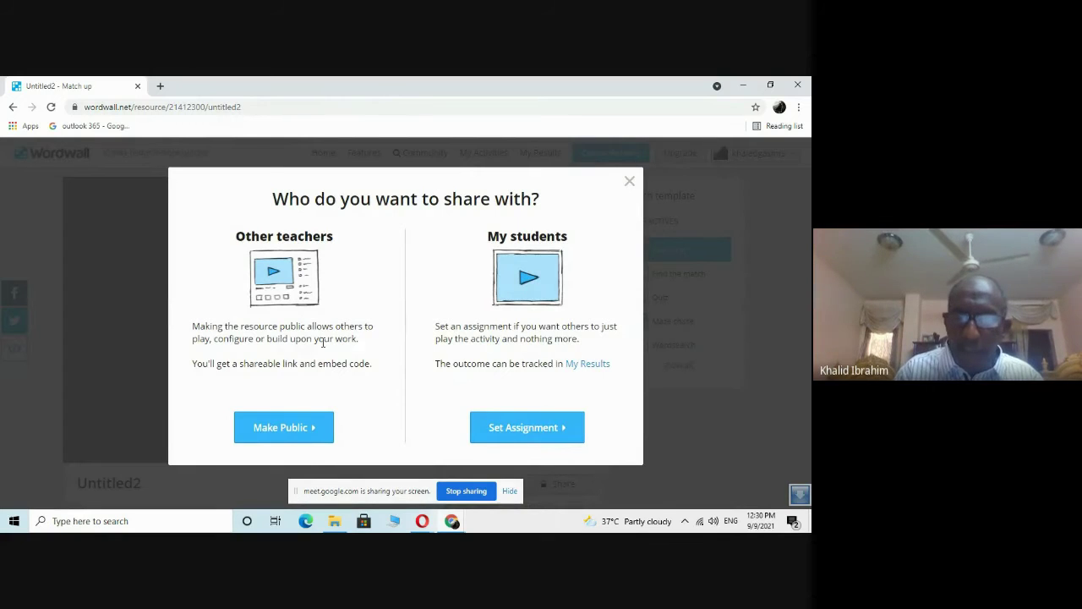
click(519, 429)
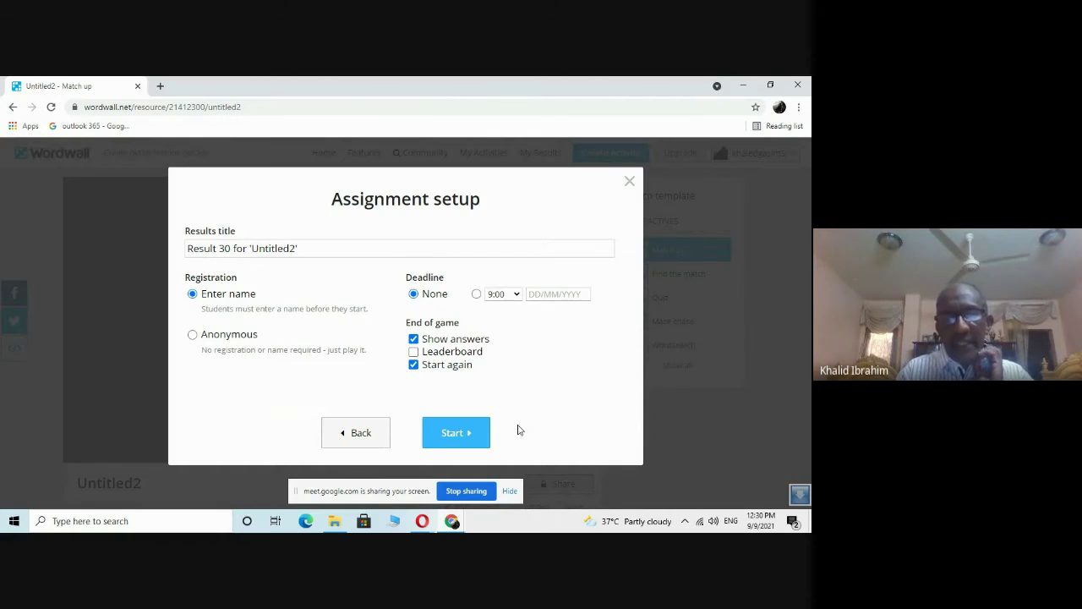
click(631, 182)
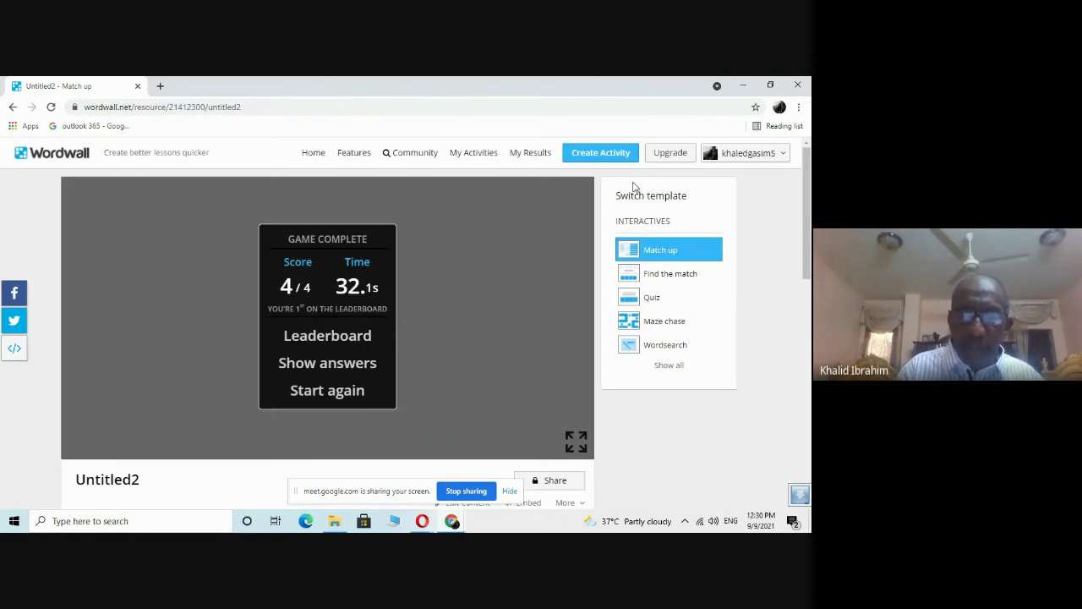
Apply the Primary theme to the activity and start the game in it.
click(808, 391)
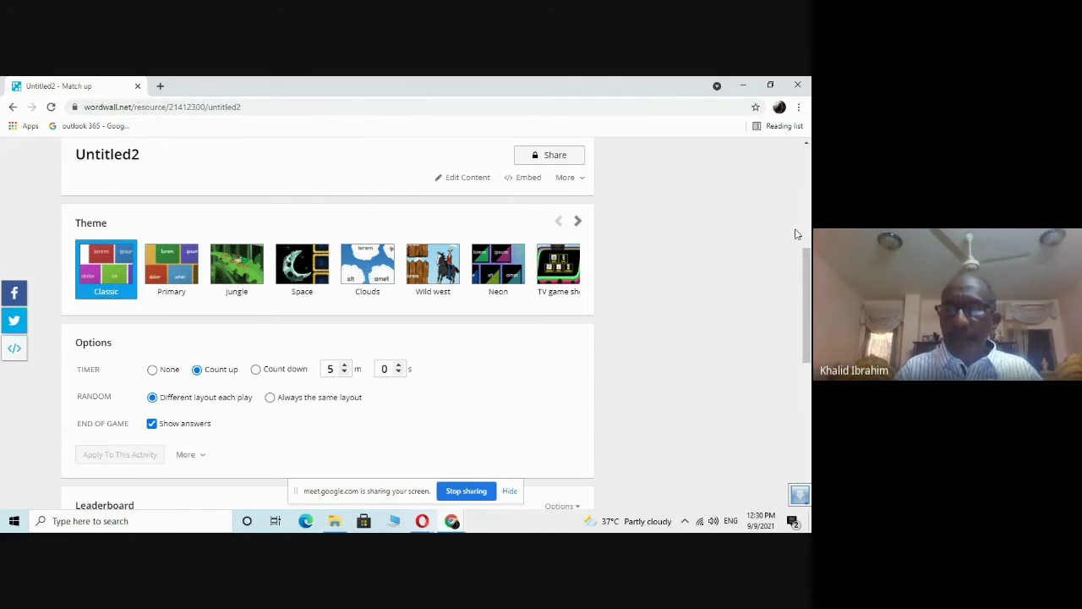
scroll(809, 239, up, 4)
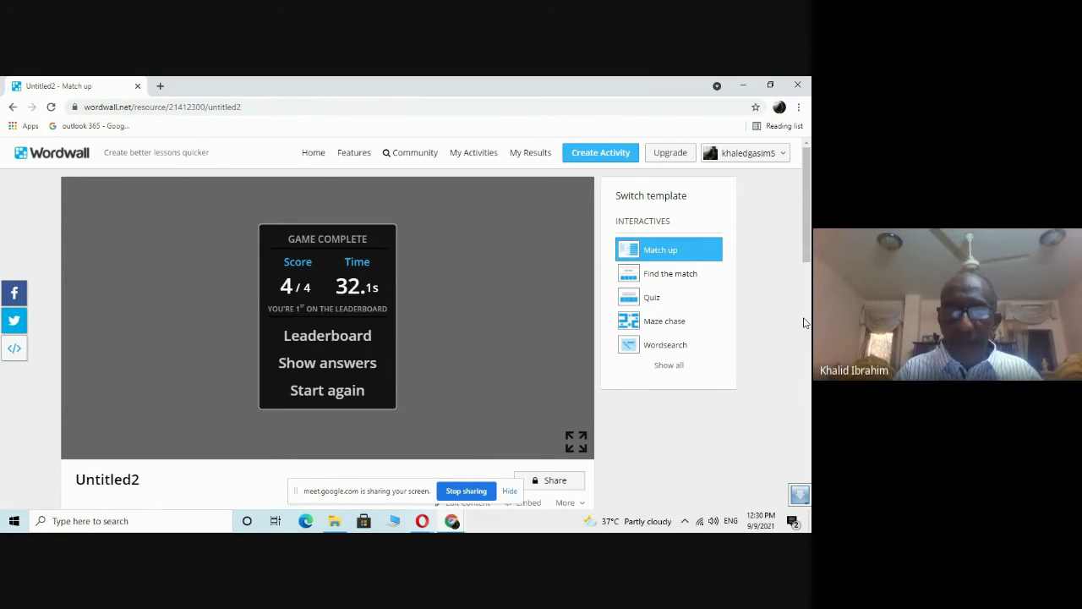
scroll(804, 322, down, 4)
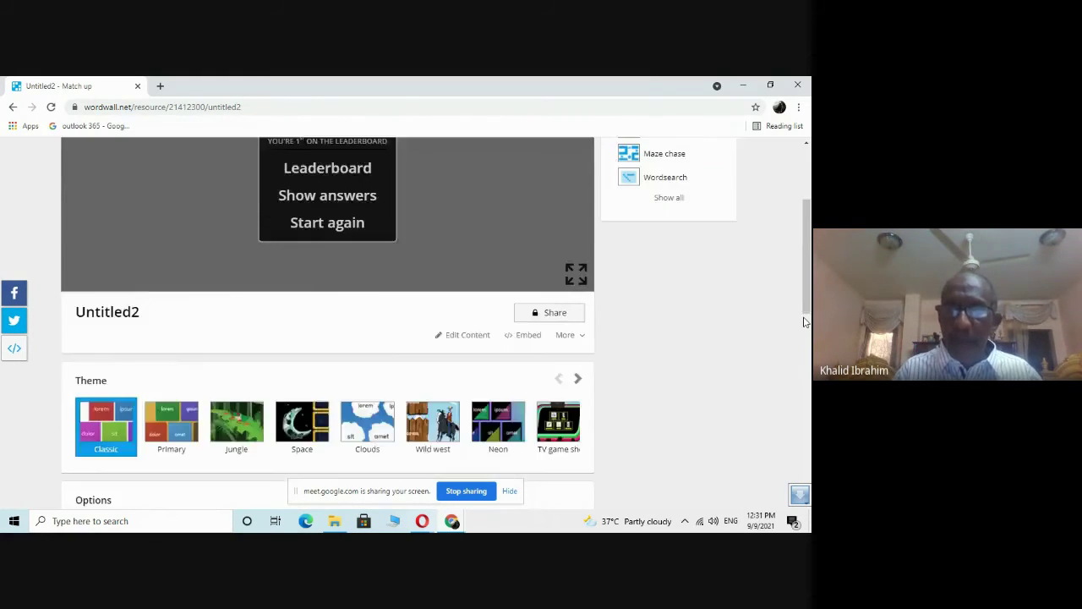
click(170, 277)
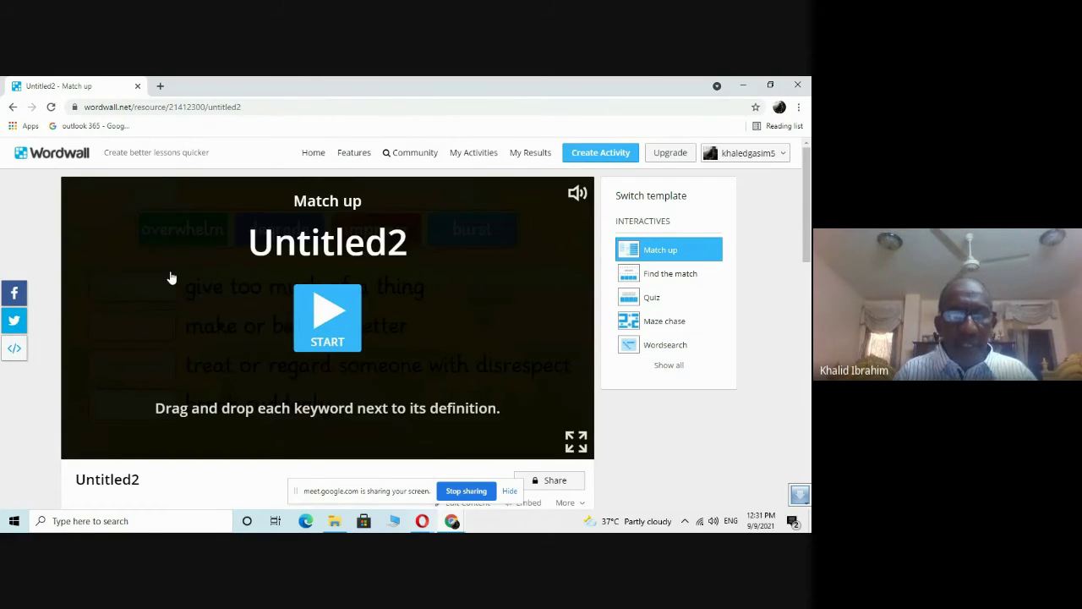
click(316, 311)
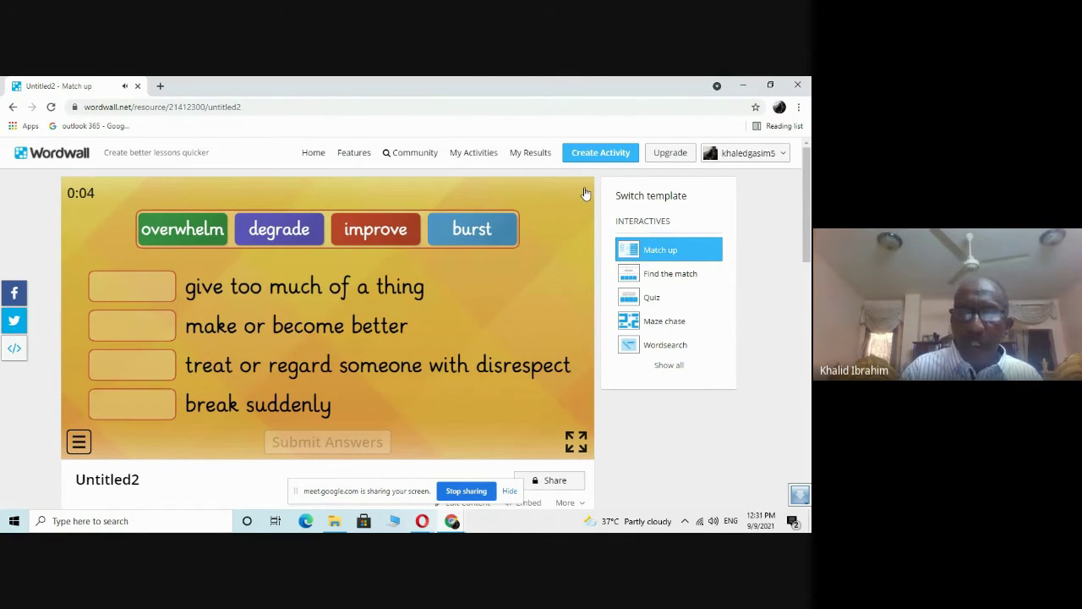
Switch the activity to the Wild west theme and start the game.
click(807, 291)
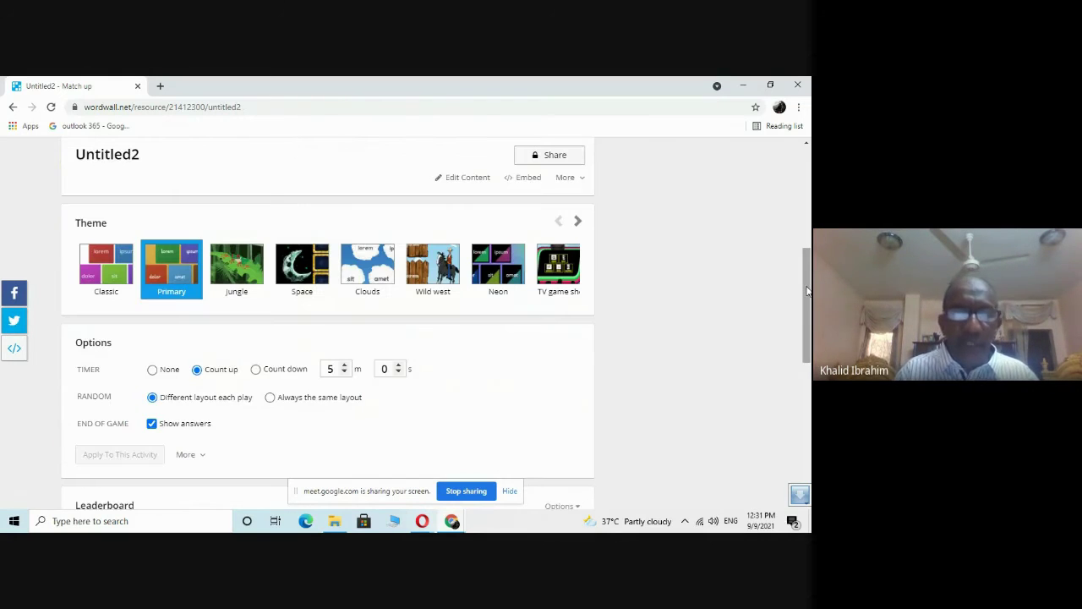
click(430, 278)
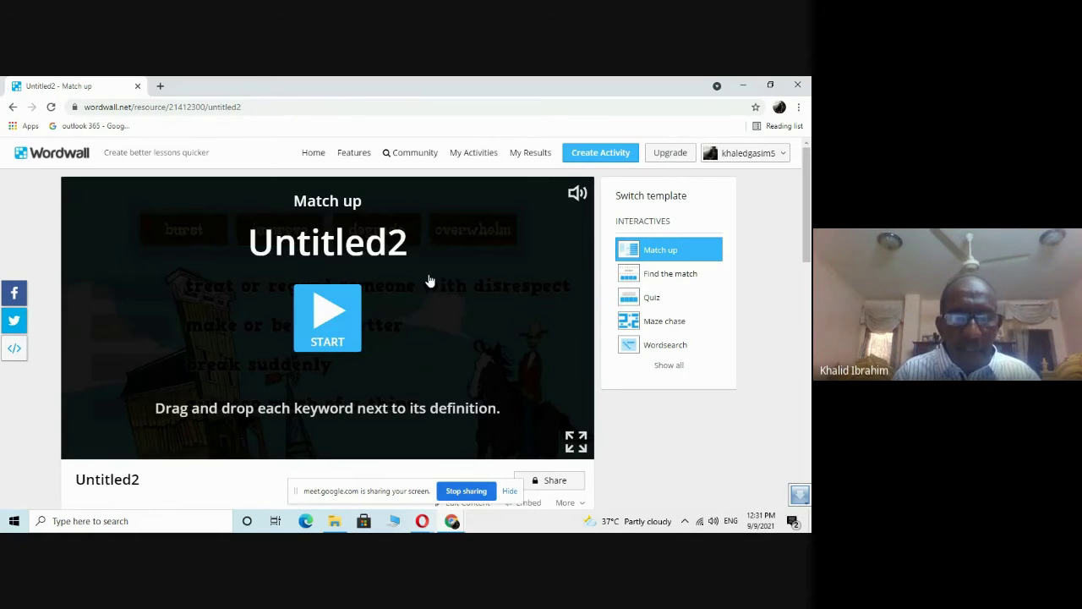
click(325, 321)
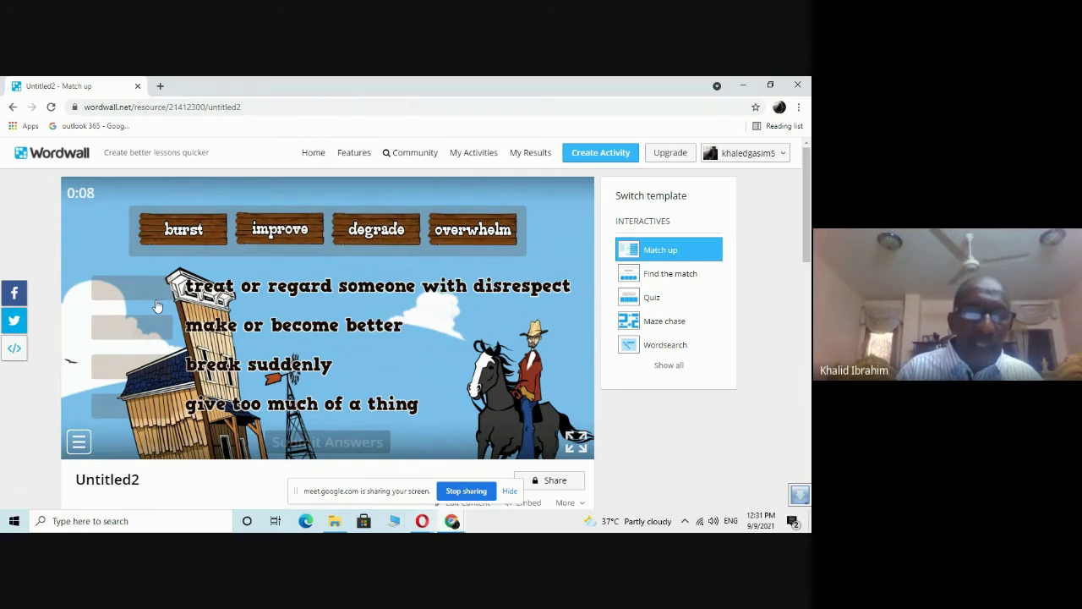
Match degrade, improve, burst and overwhelm to their definitions in the Wild west game and submit the answers.
drag(376, 229, 195, 290)
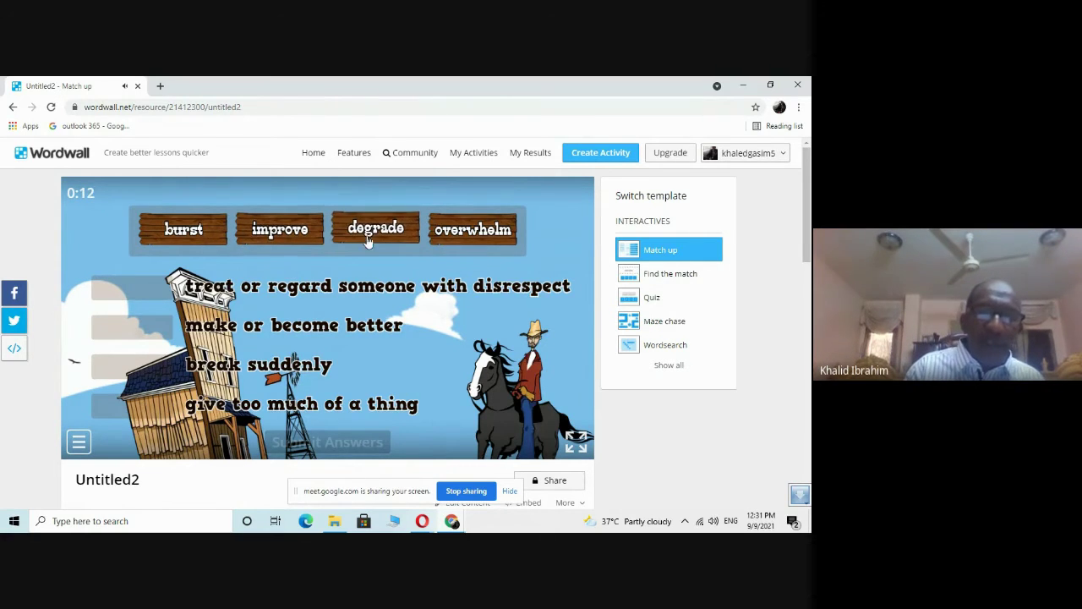
drag(376, 232, 123, 303)
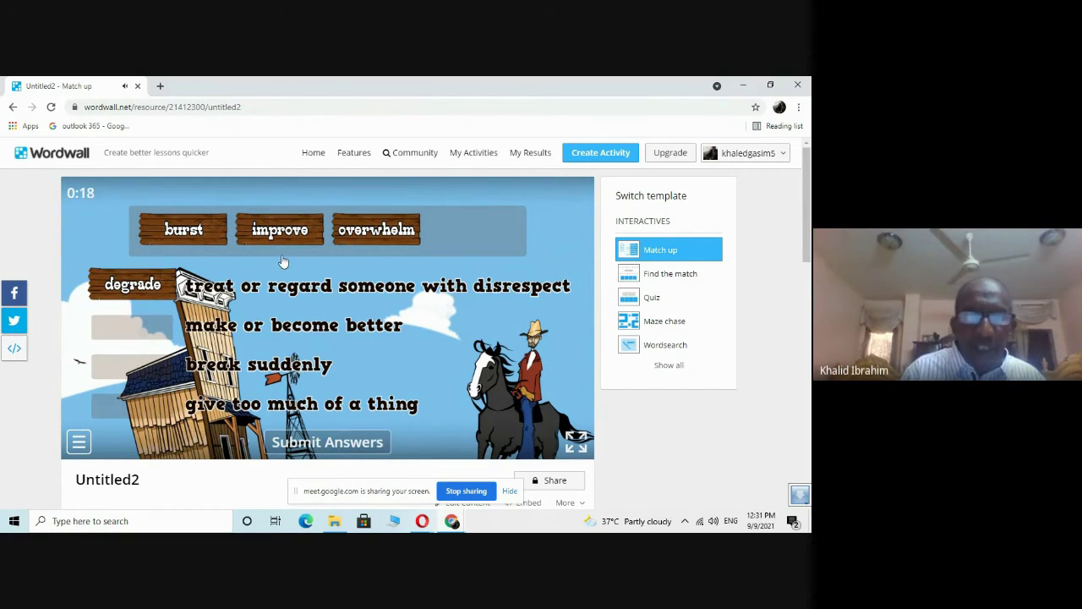
drag(292, 237, 143, 341)
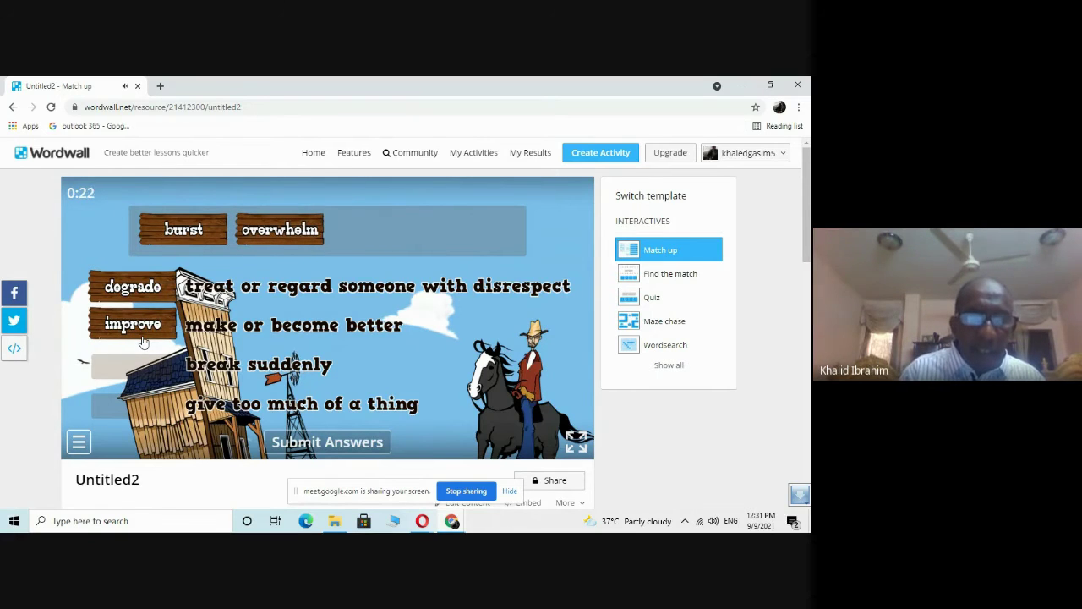
drag(196, 235, 142, 372)
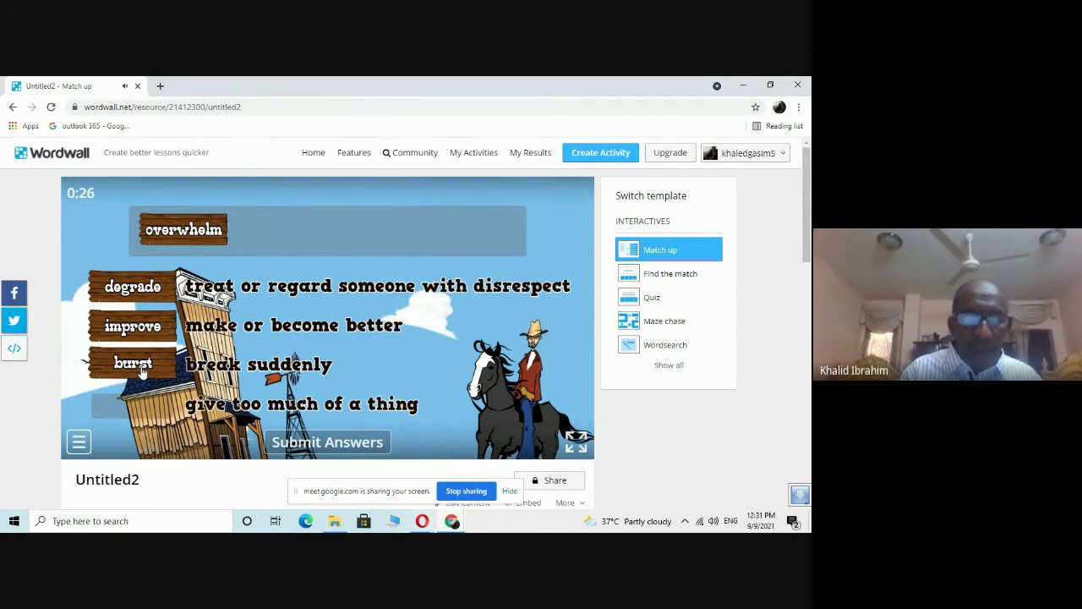
drag(183, 229, 140, 420)
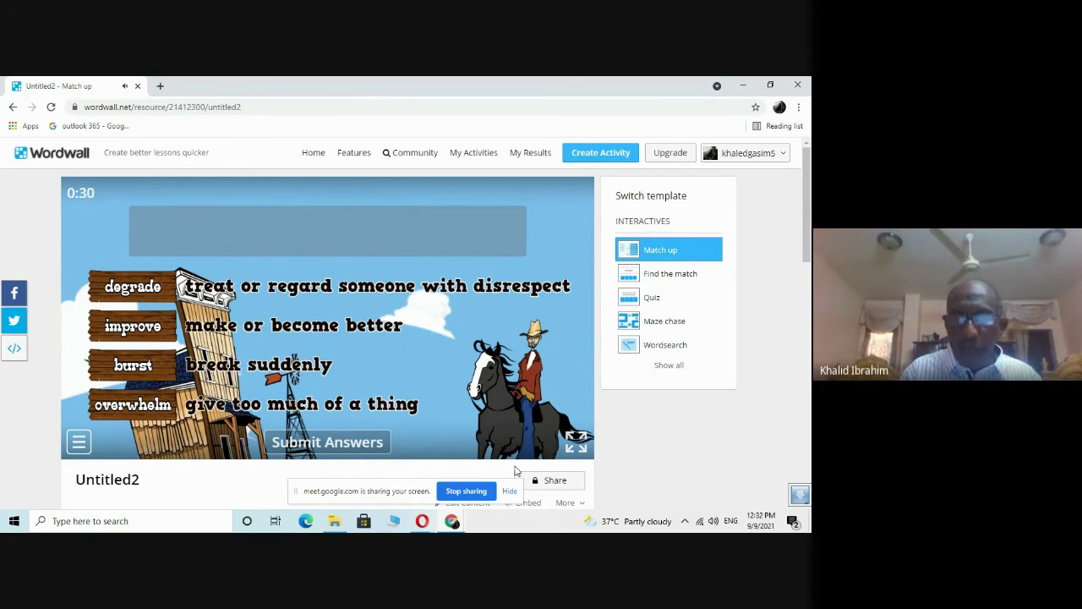
click(370, 450)
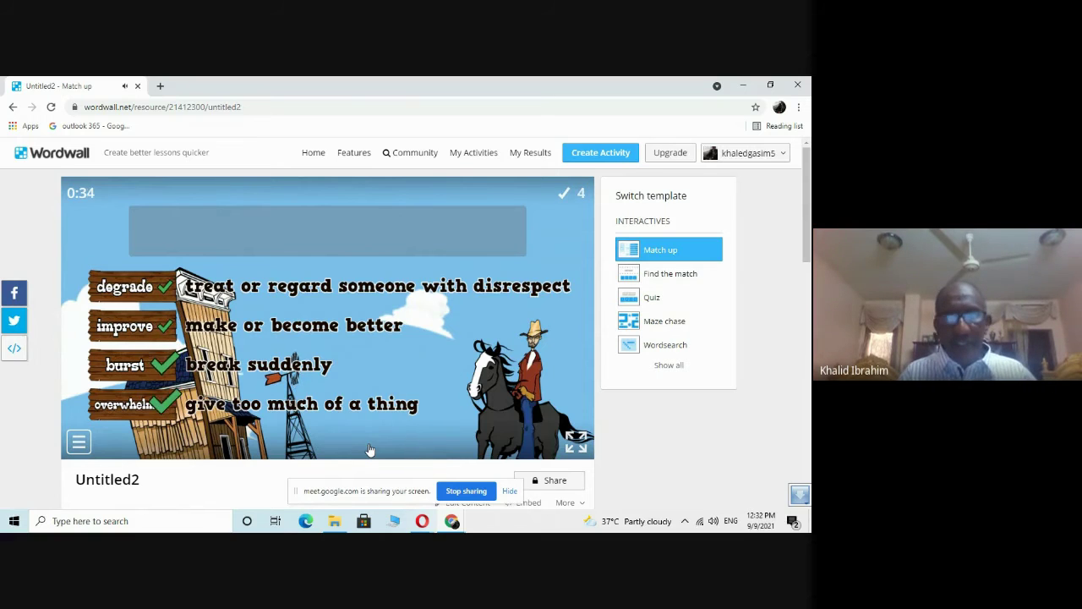
Switch the Match up activity to the Jungle theme and start the game.
click(807, 314)
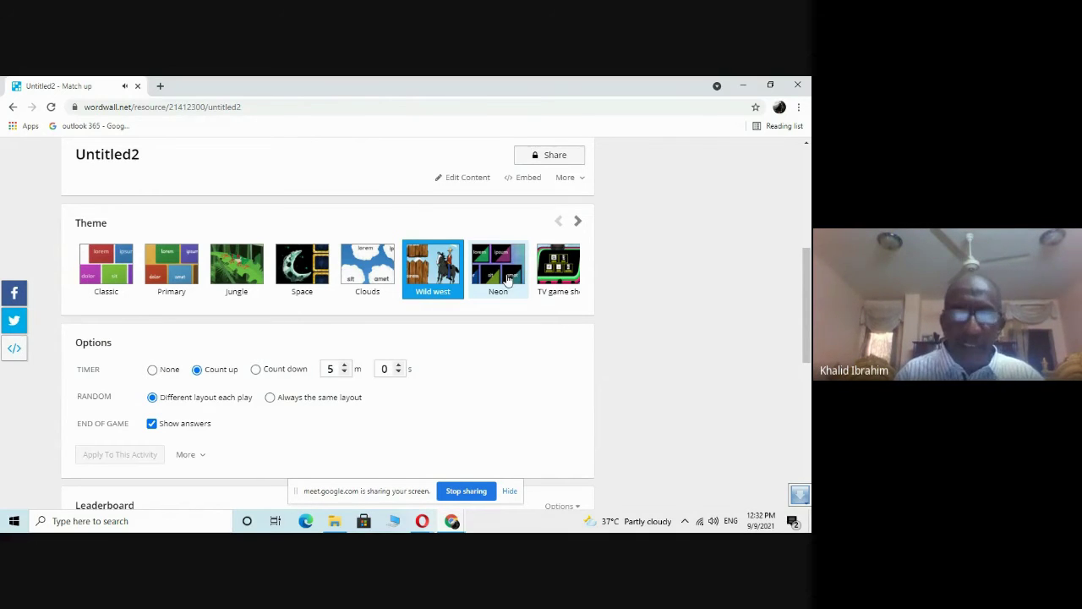
click(247, 283)
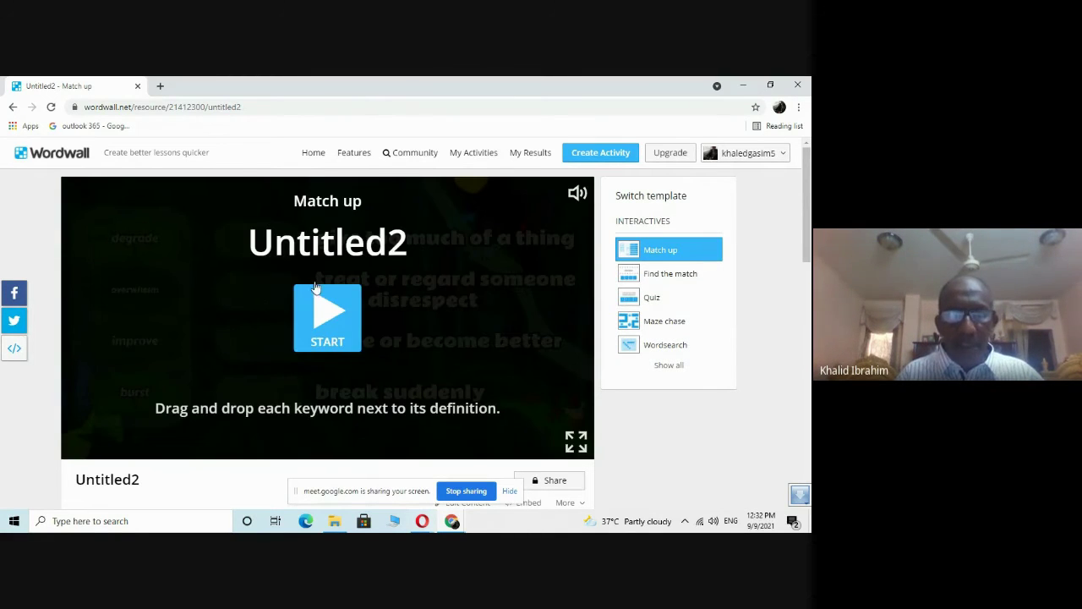
click(319, 309)
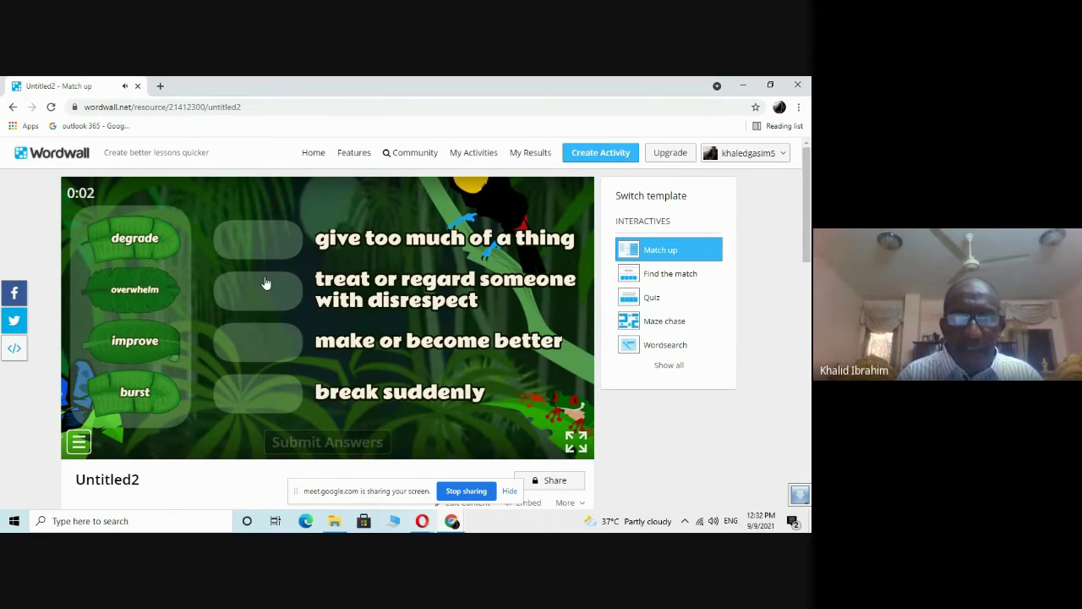
Match overwhelm, degrade, improve and burst to their definitions in the Jungle game and submit the answers.
drag(150, 302, 273, 241)
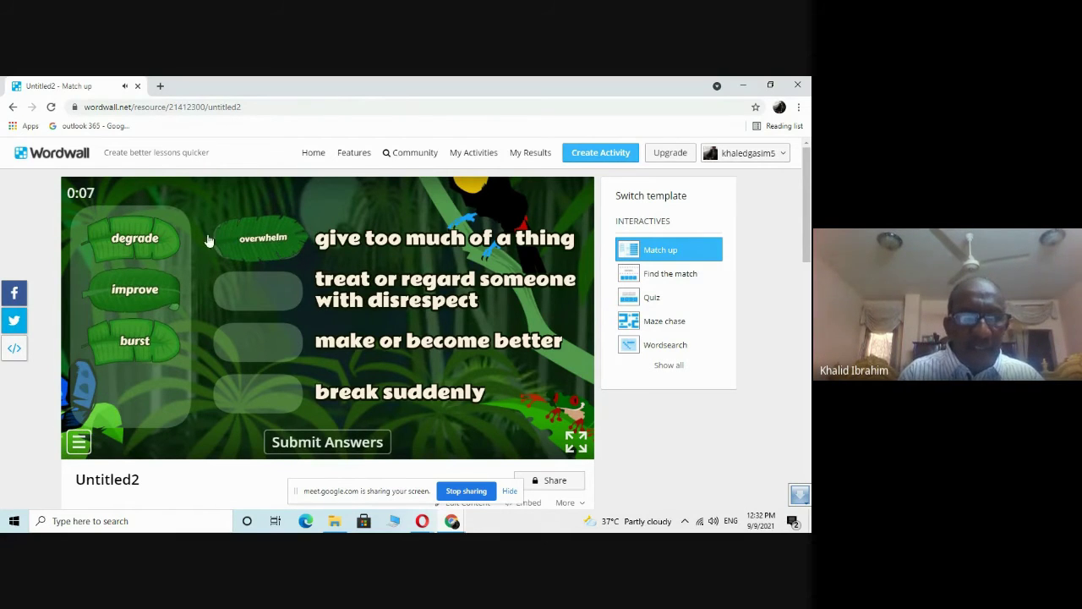
drag(158, 246, 265, 291)
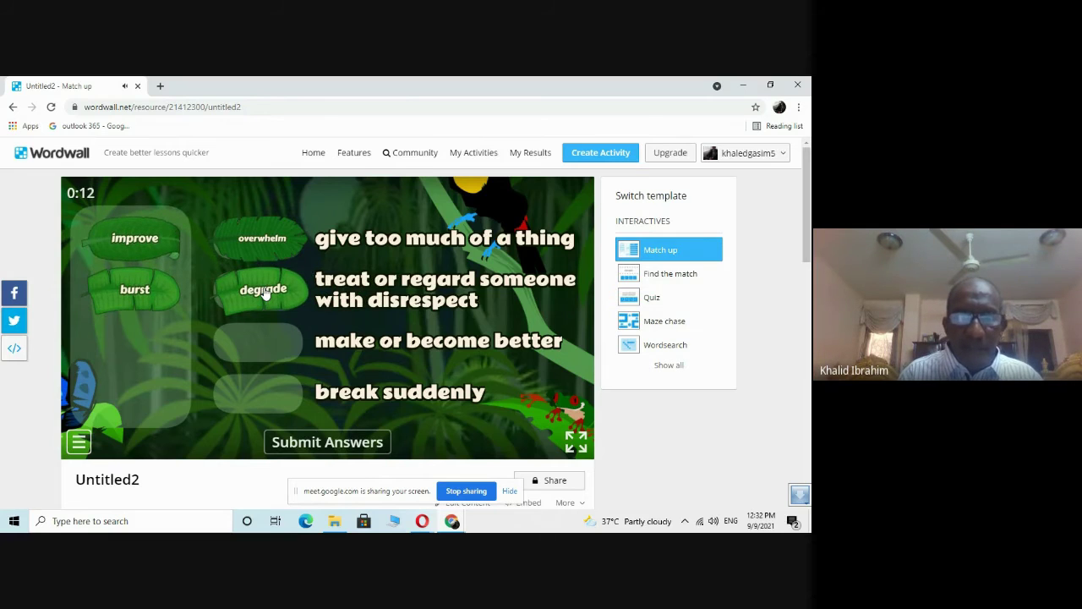
drag(141, 242, 271, 342)
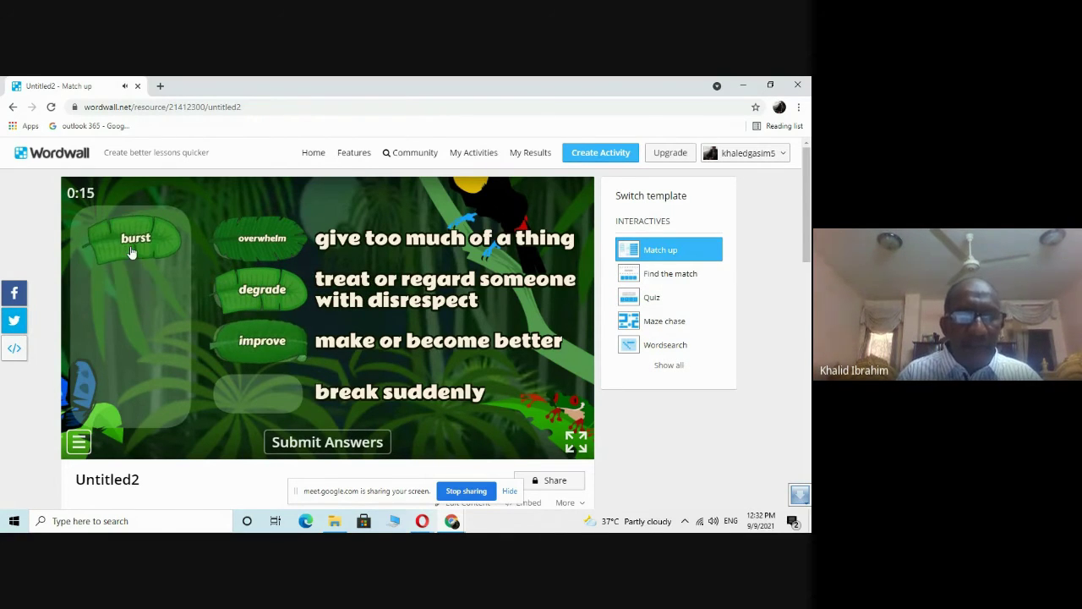
drag(131, 248, 256, 411)
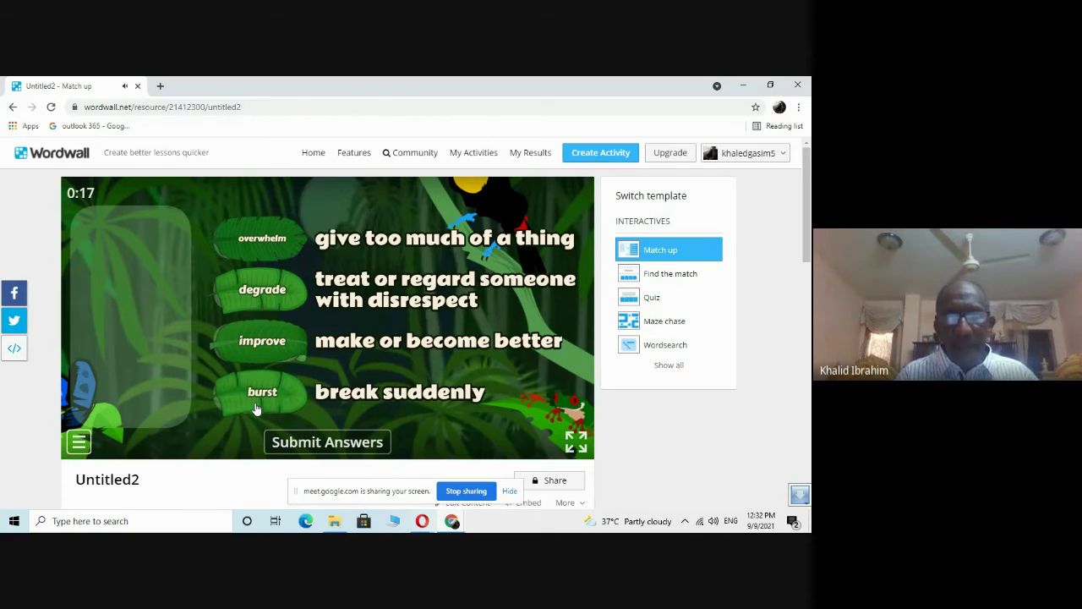
click(333, 442)
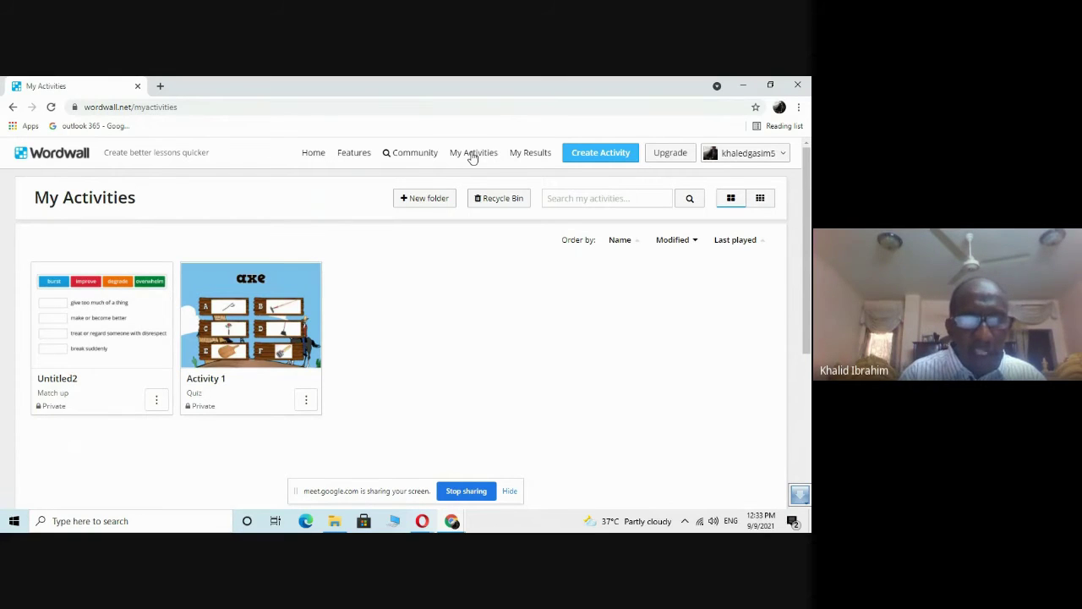
Open the saved Activity 1 quiz and play it, answering the axe question with picture A.
click(262, 303)
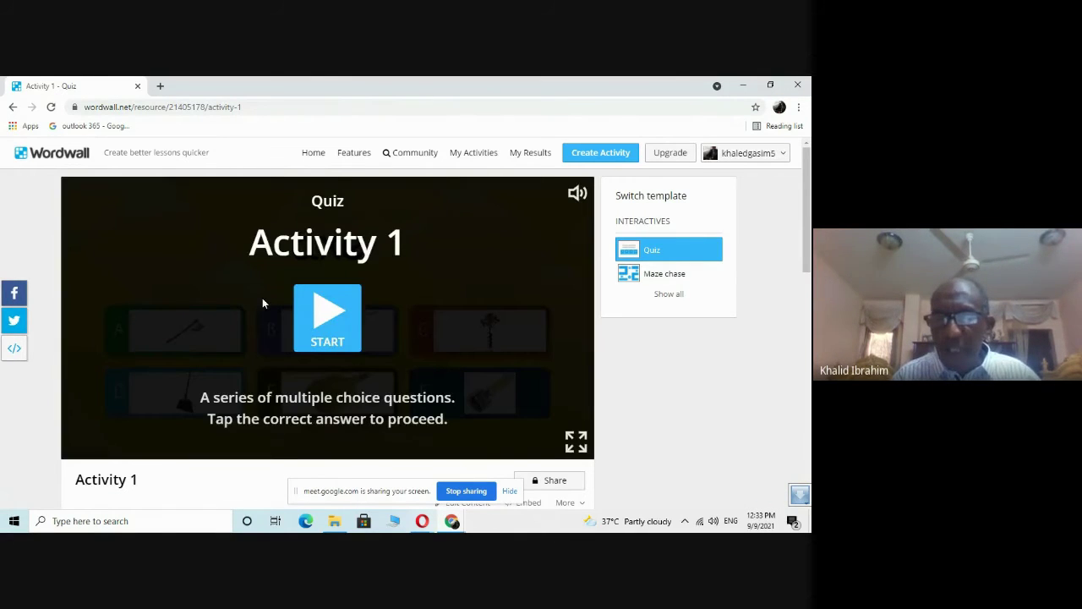
click(322, 309)
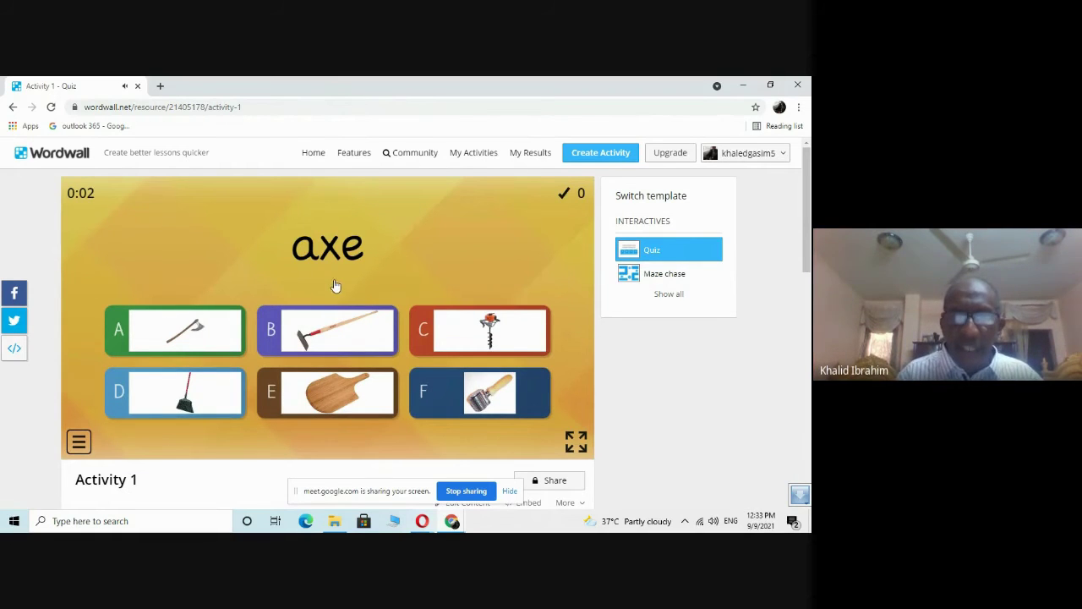
click(209, 333)
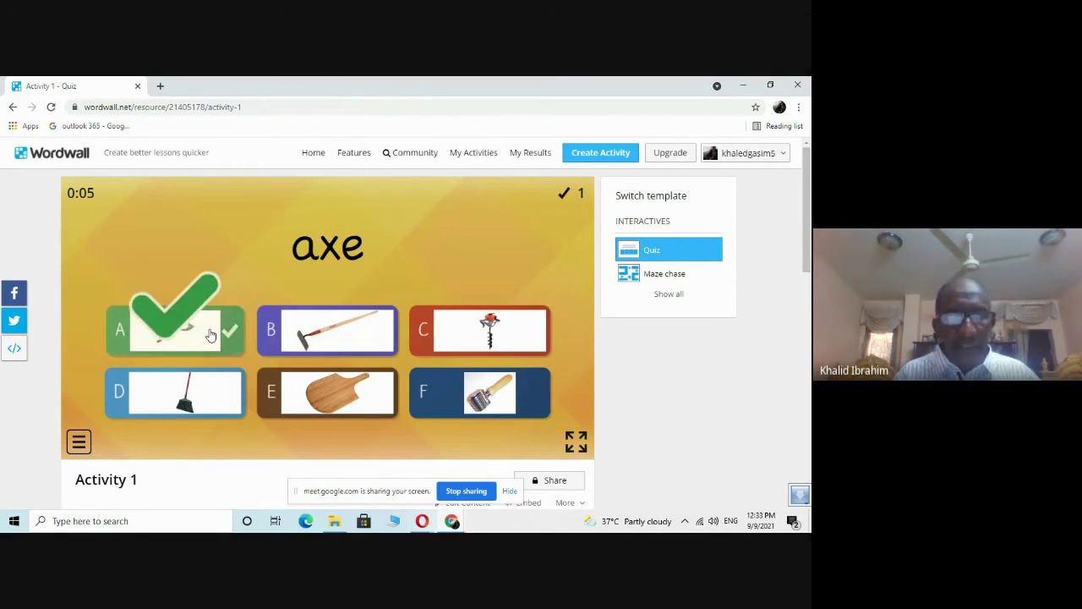
Switch the Activity 1 quiz to the Space theme and play it, choosing picture A for axe.
click(804, 358)
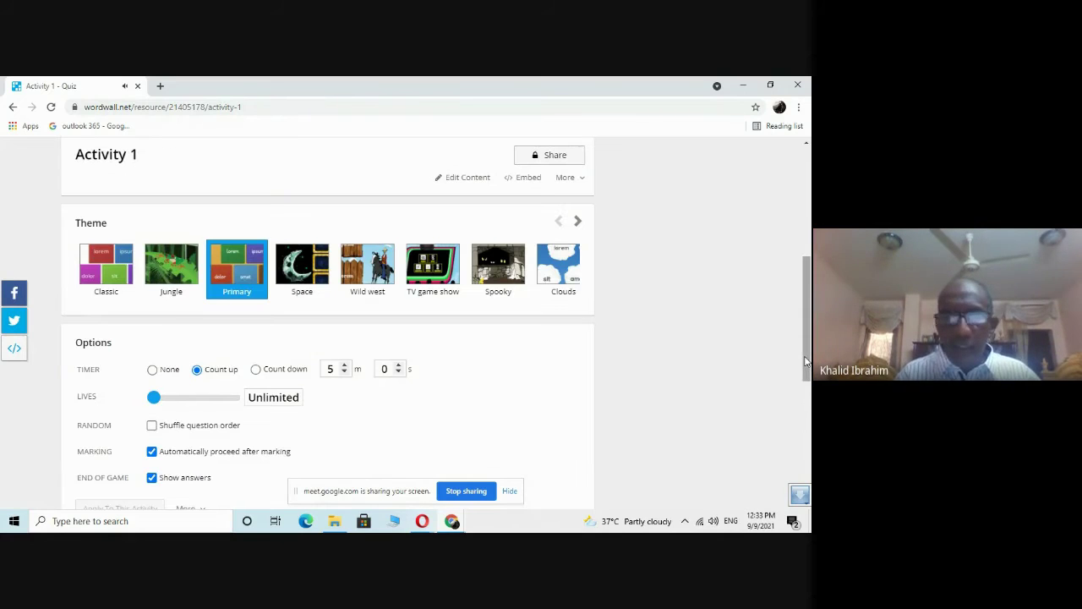
click(314, 266)
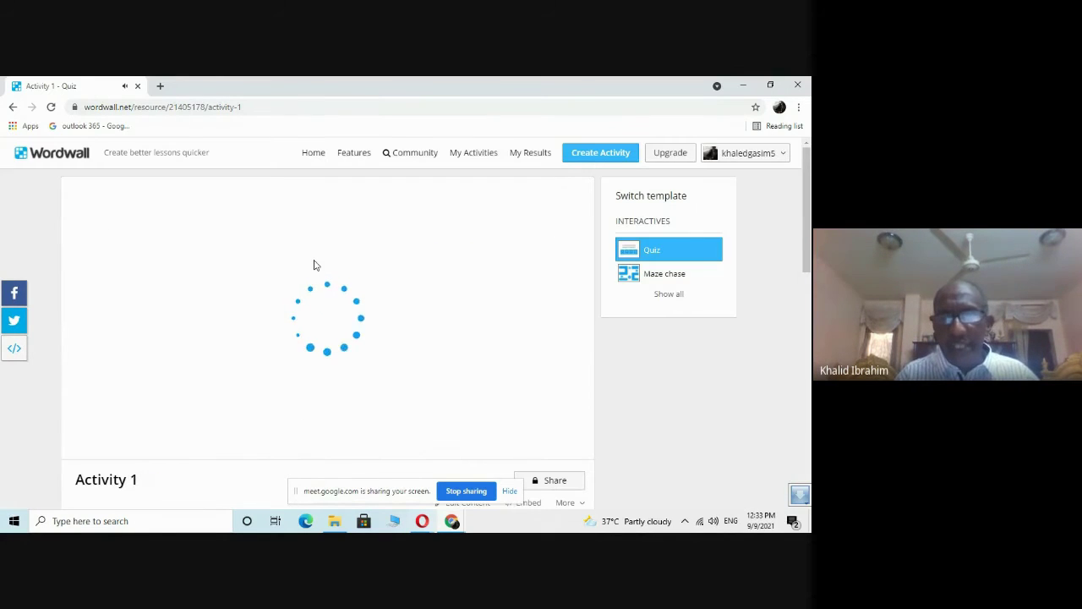
click(323, 315)
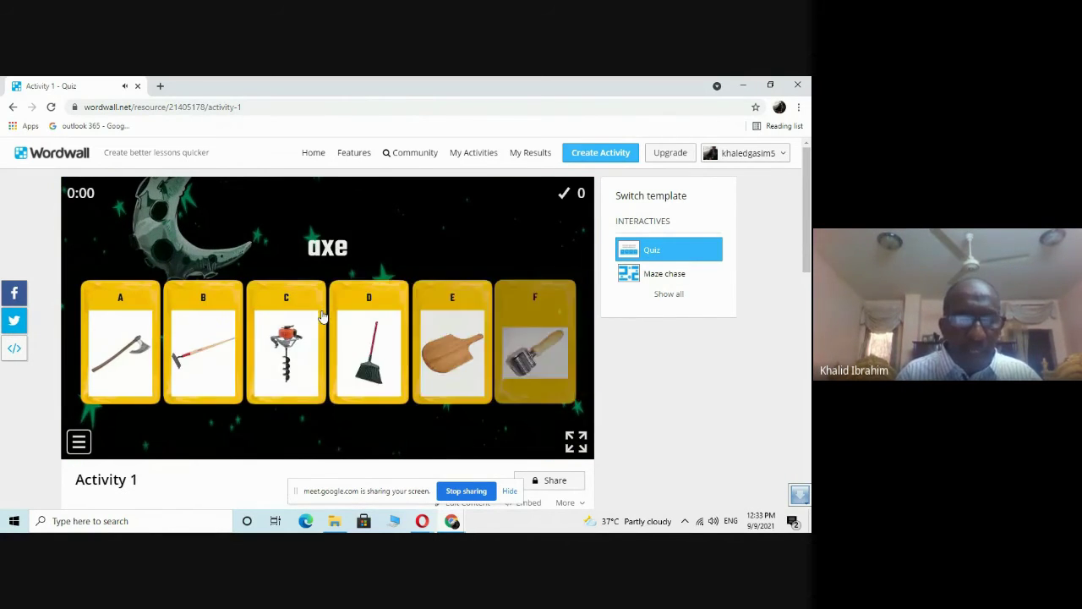
click(110, 362)
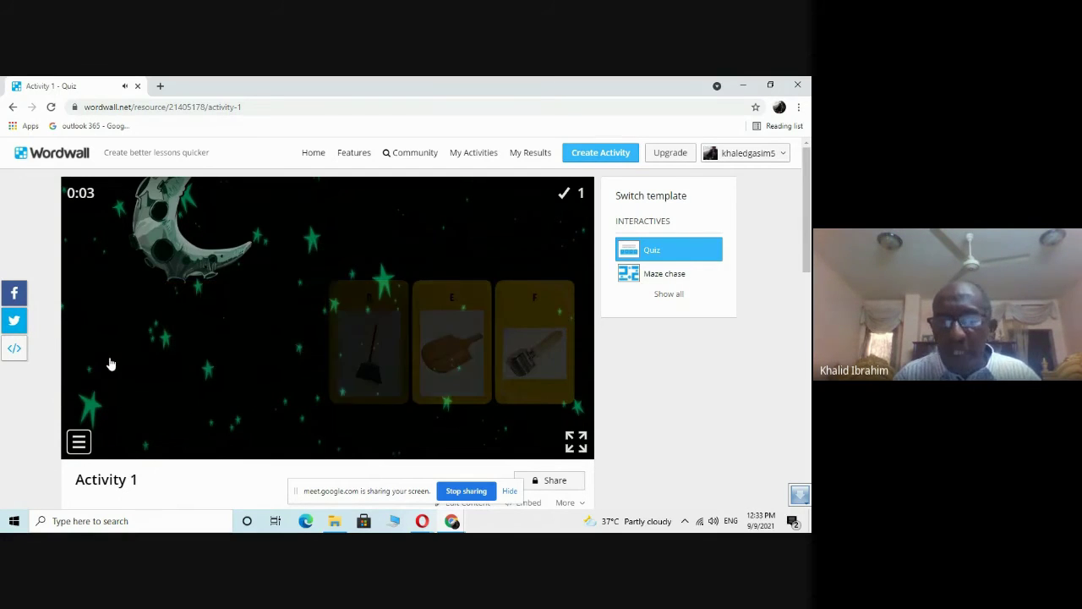
Change the quiz theme to TV game show and replay it, choosing picture A for axe.
click(807, 330)
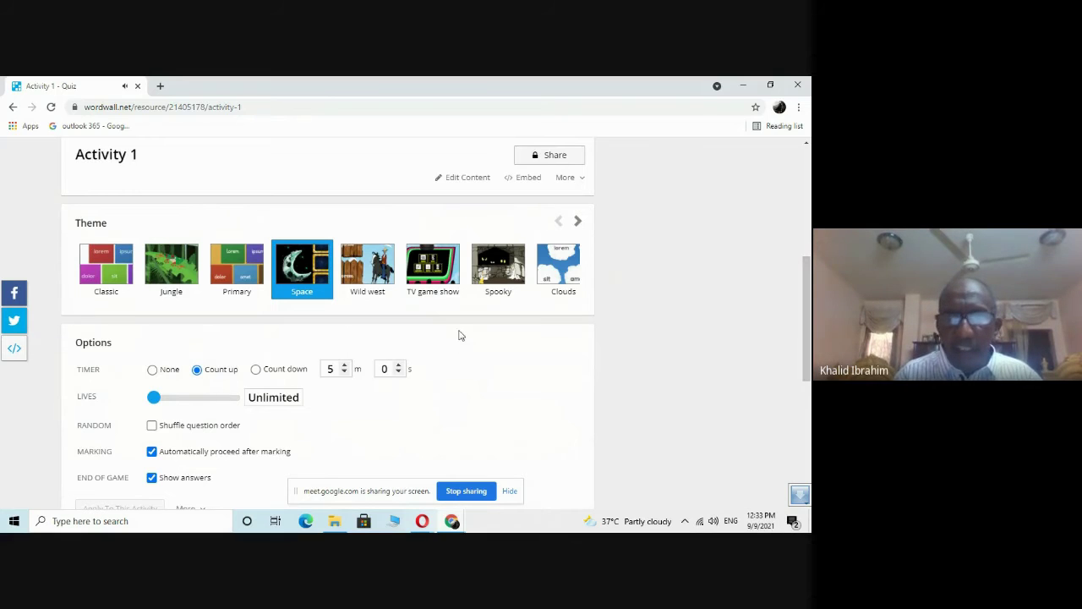
click(425, 269)
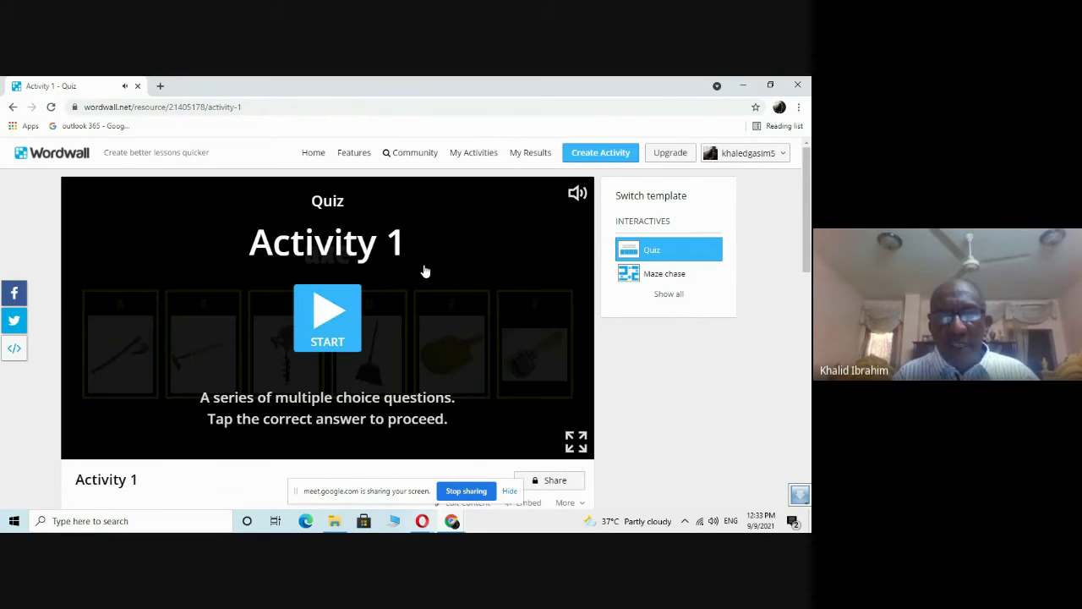
click(325, 318)
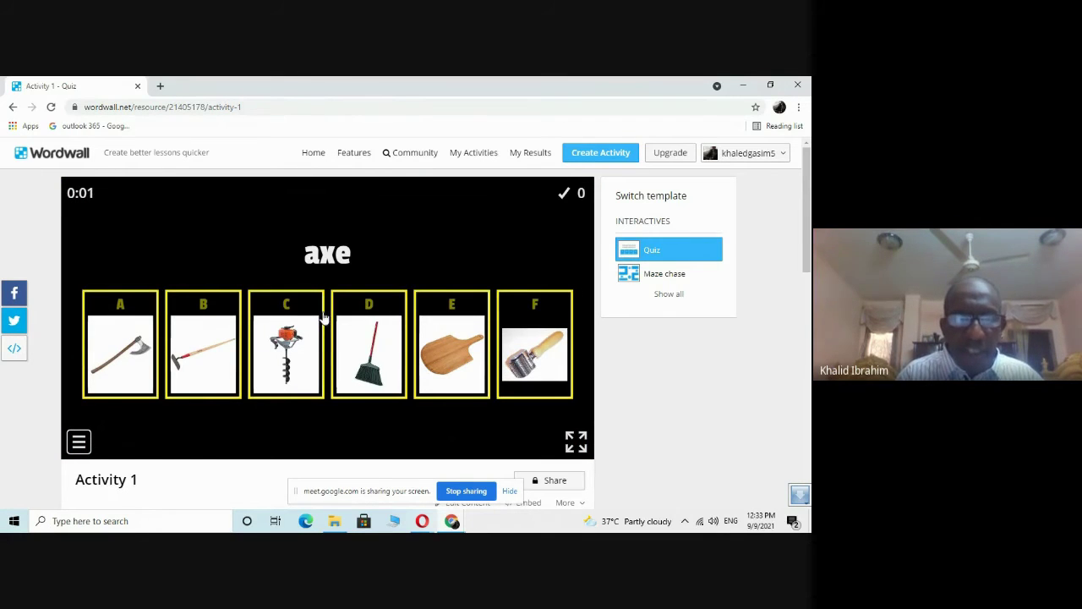
click(93, 366)
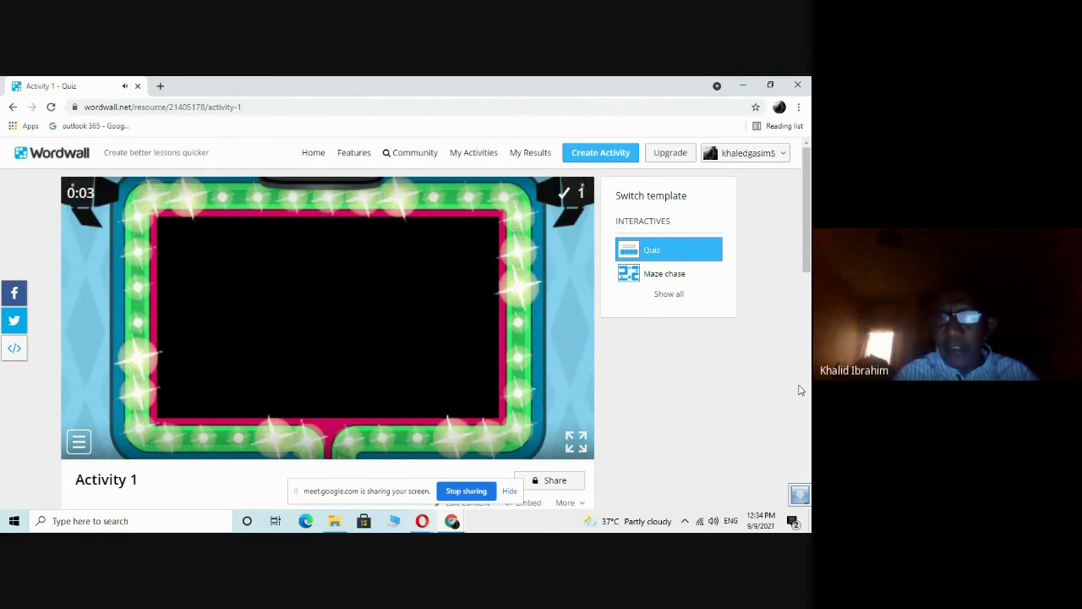
Apply the Wild west theme to the Activity 1 quiz and replay it, answering axe with picture A.
click(809, 292)
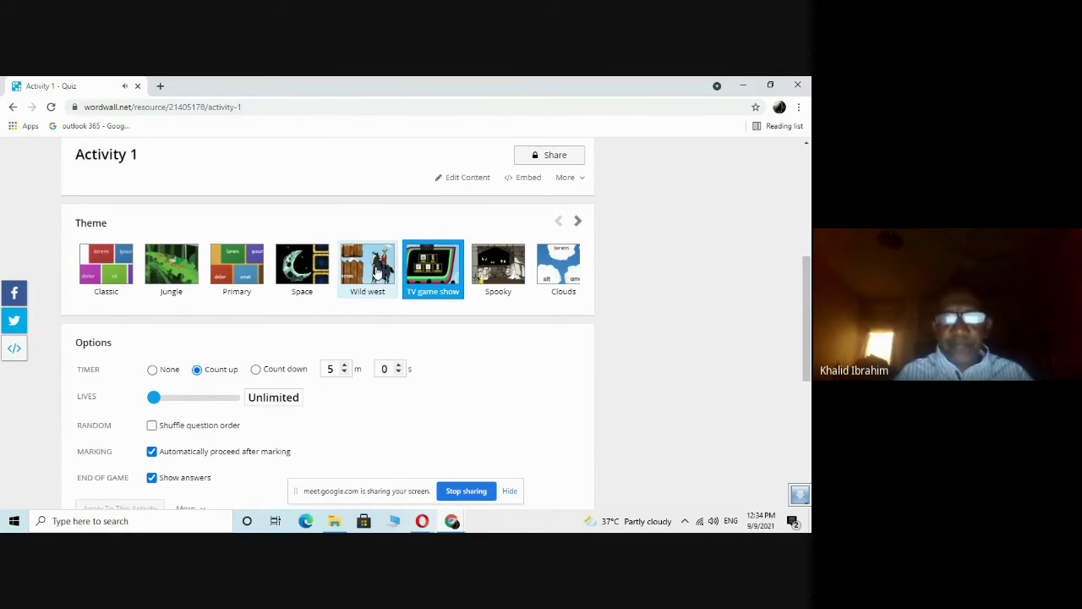
click(379, 275)
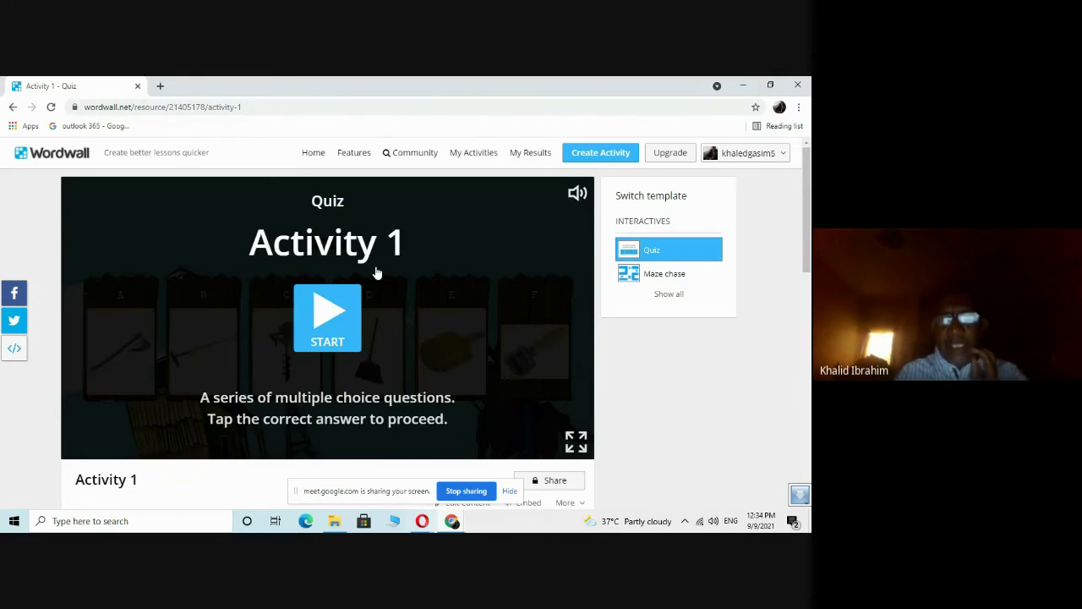
click(327, 322)
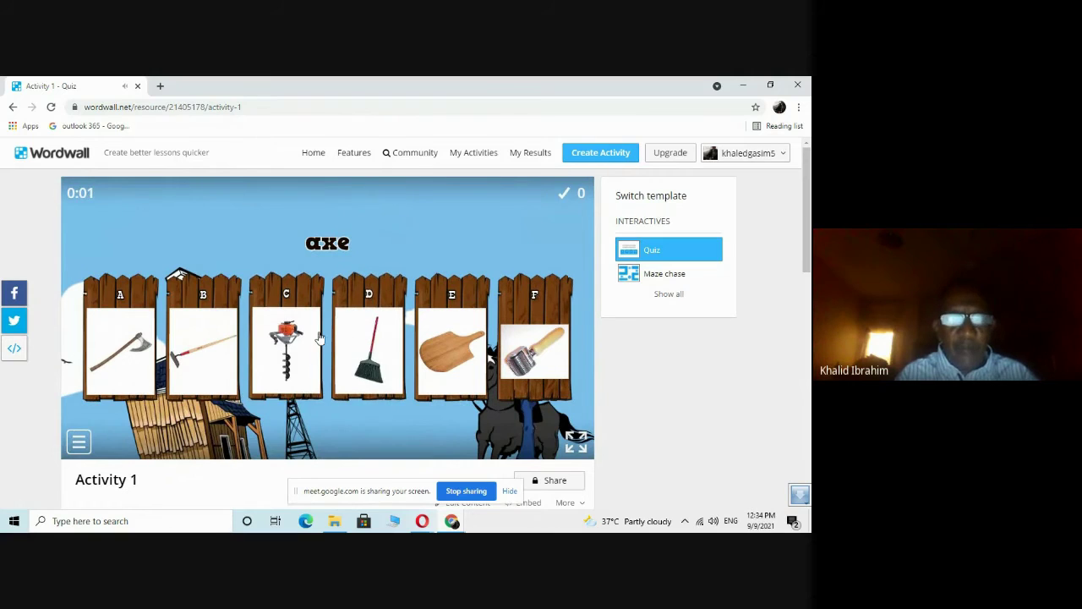
click(138, 355)
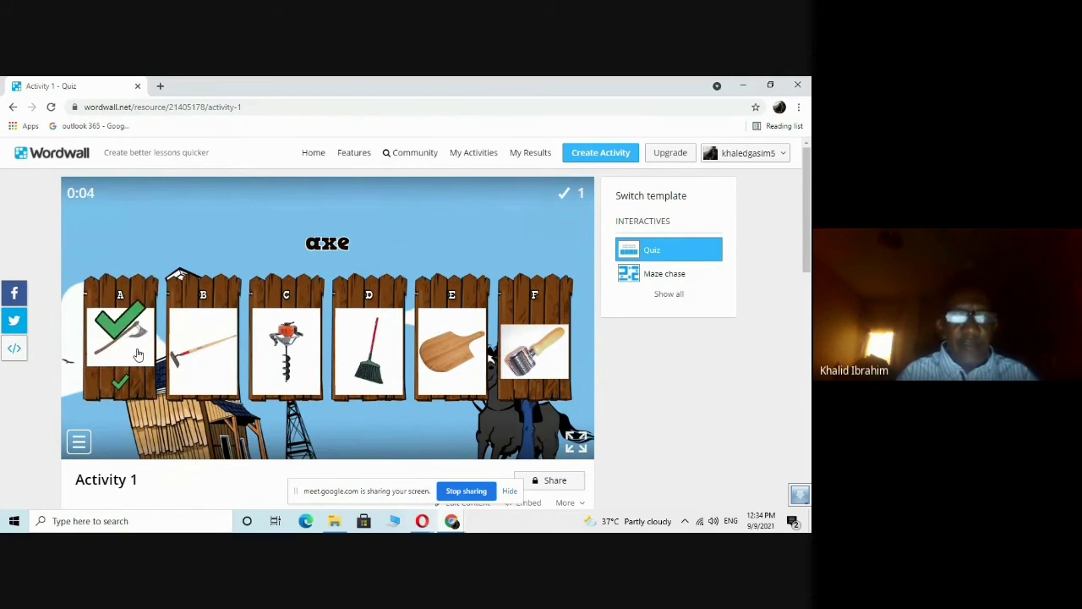
Set the quiz theme to Clouds and replay the game, answering axe with picture A.
click(808, 338)
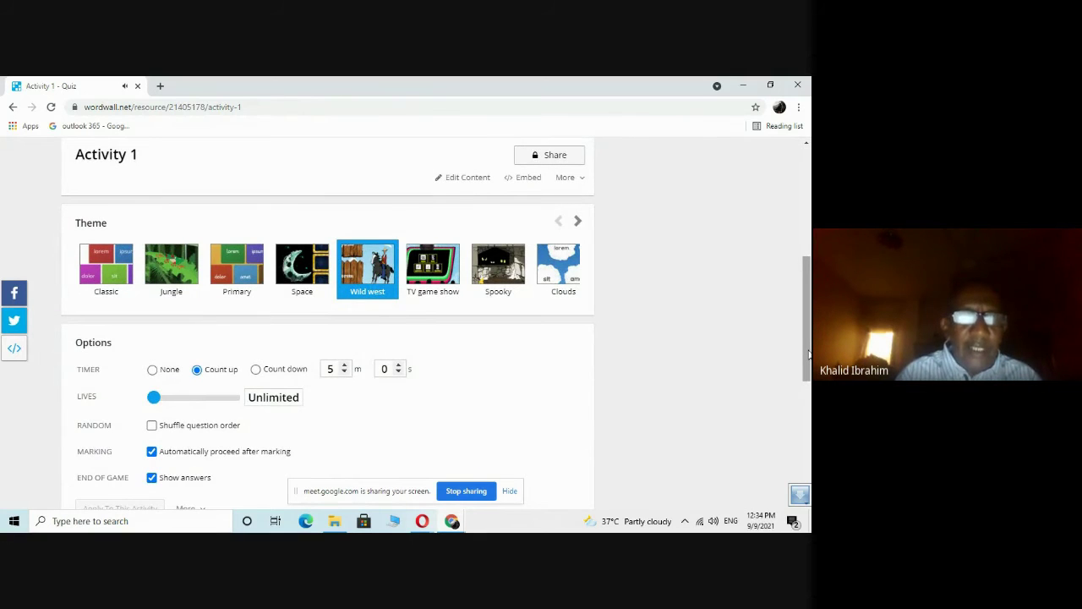
click(556, 273)
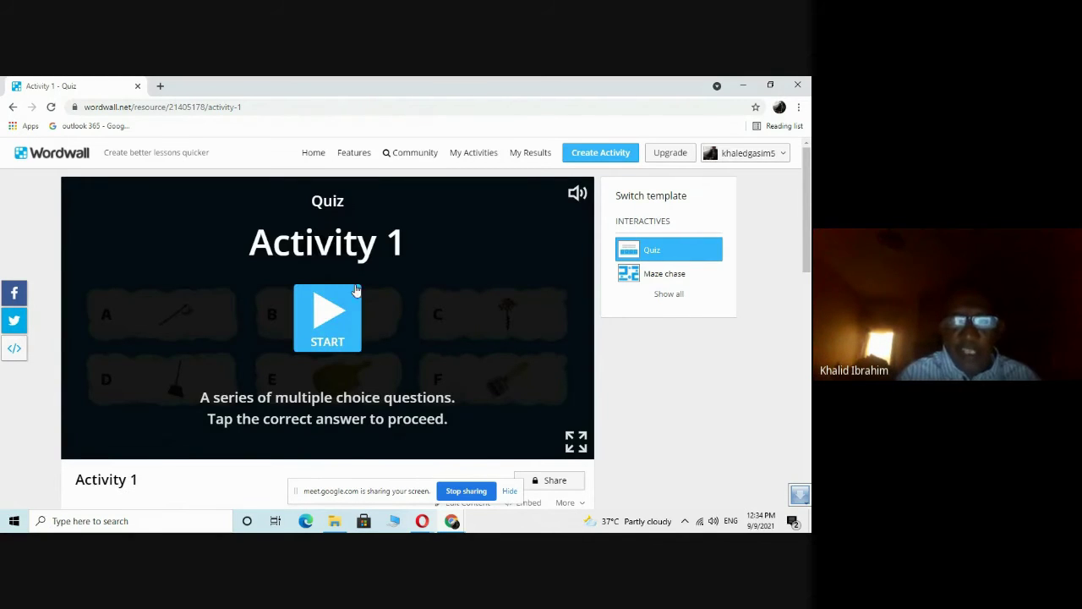
click(337, 314)
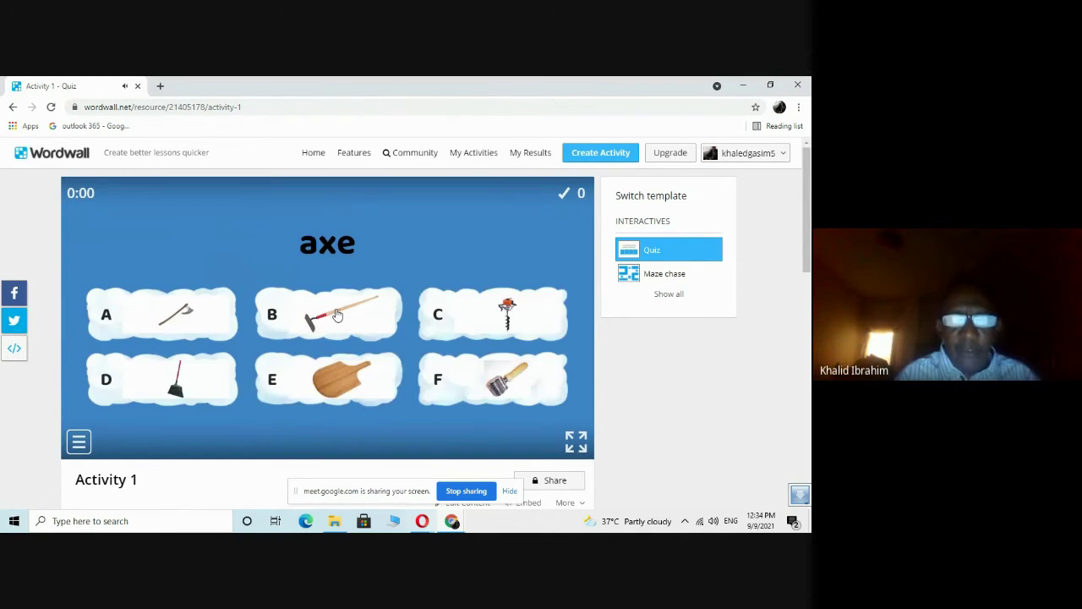
click(205, 317)
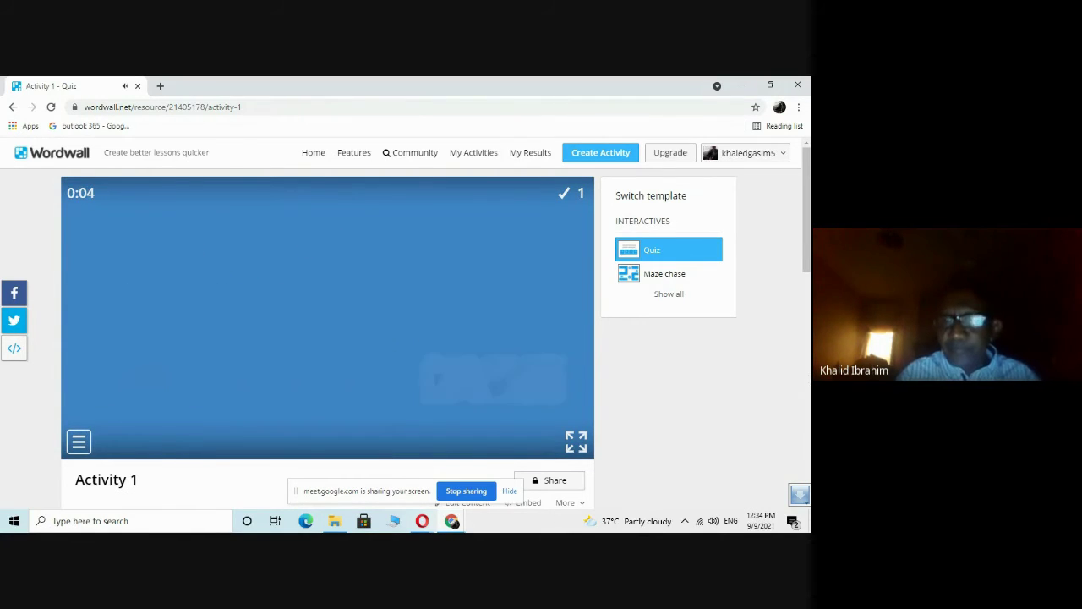
click(806, 349)
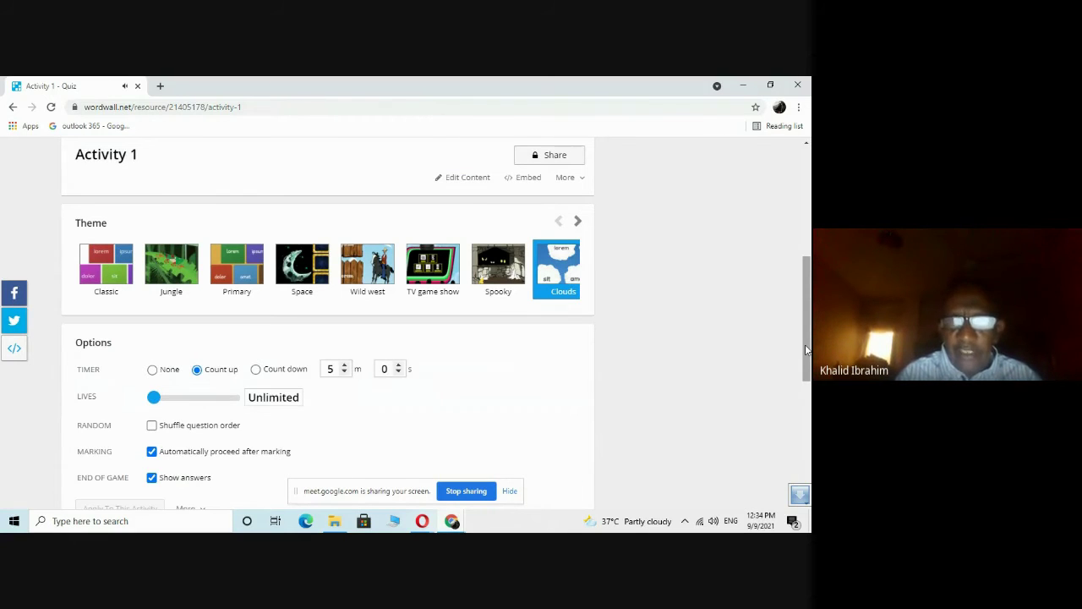
click(808, 245)
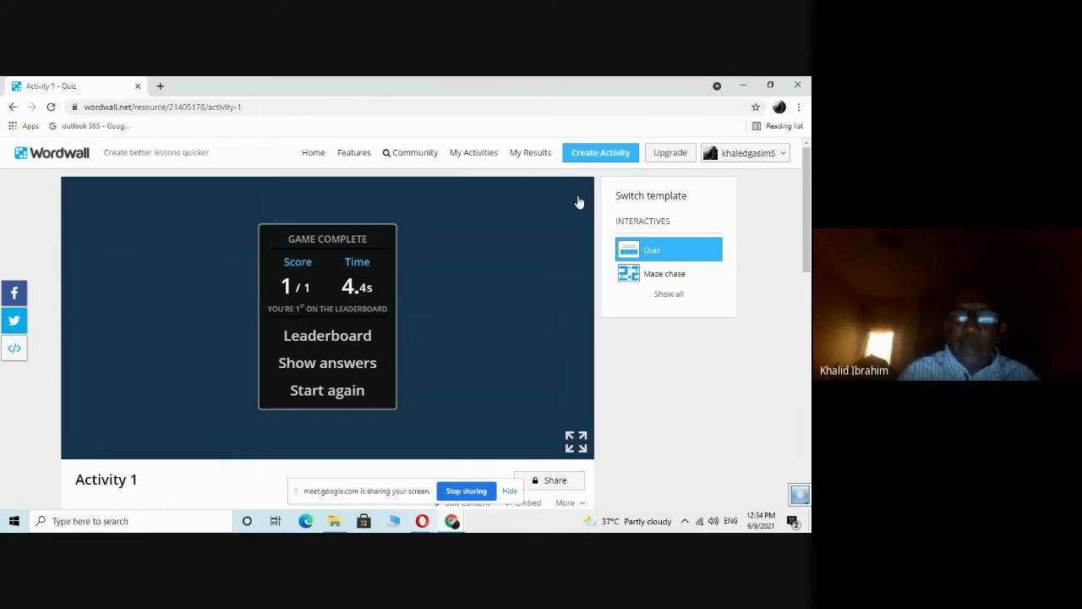
Return to the saved activities list and look through it.
click(15, 107)
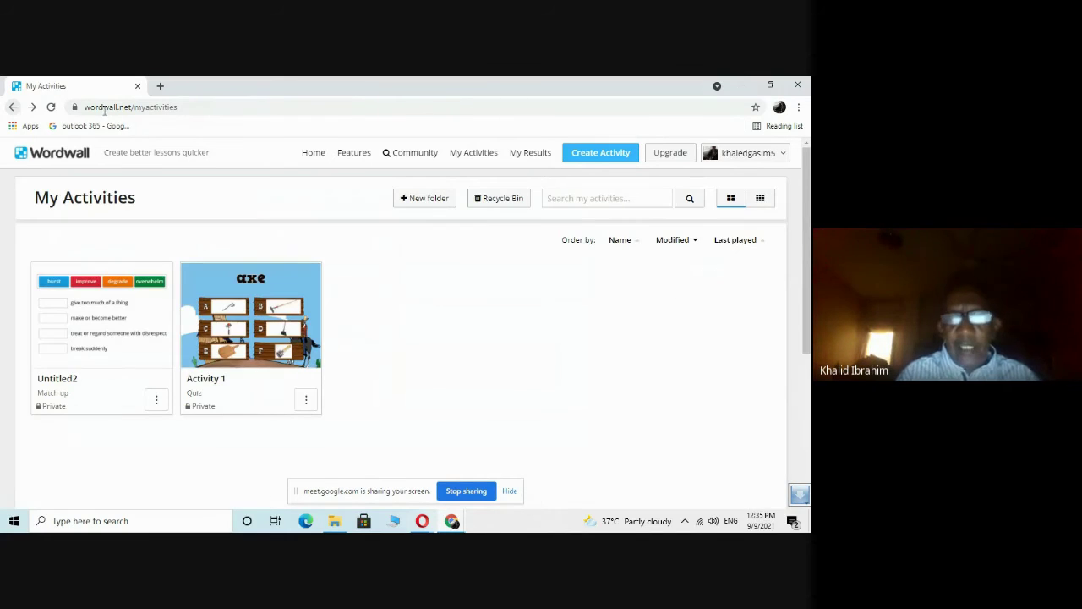
scroll(786, 355, down, 5)
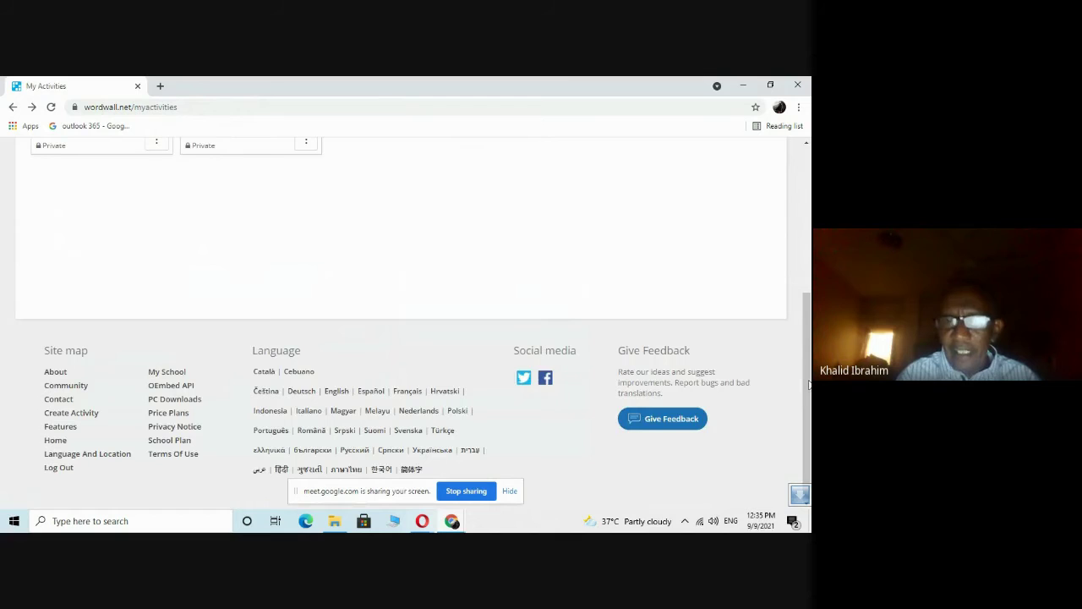
scroll(808, 279, up, 5)
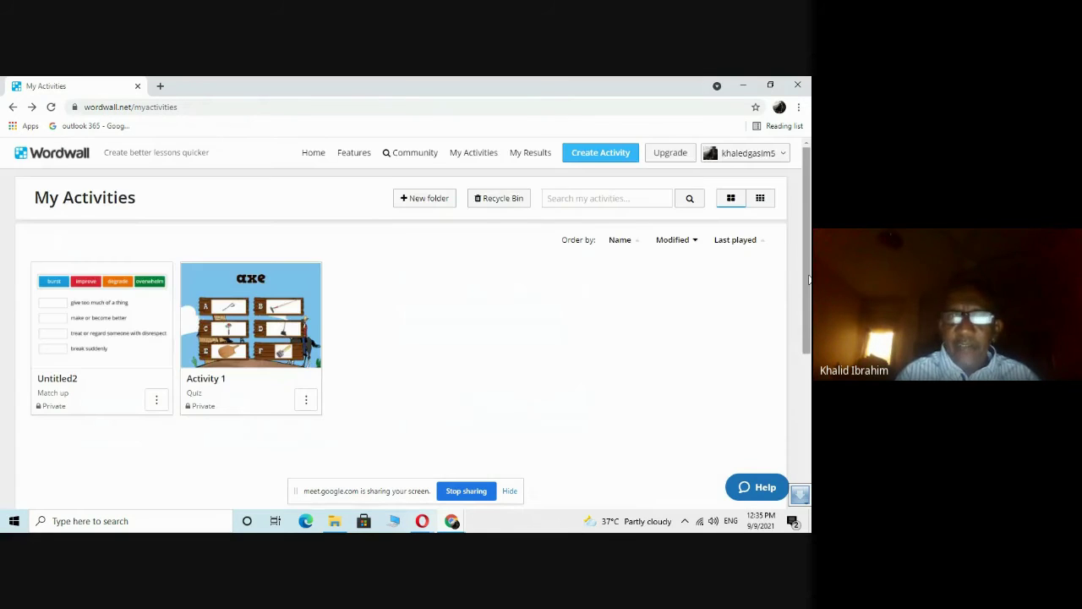
Begin creating a new activity and look through the available interactive templates and the Pro templates.
click(601, 157)
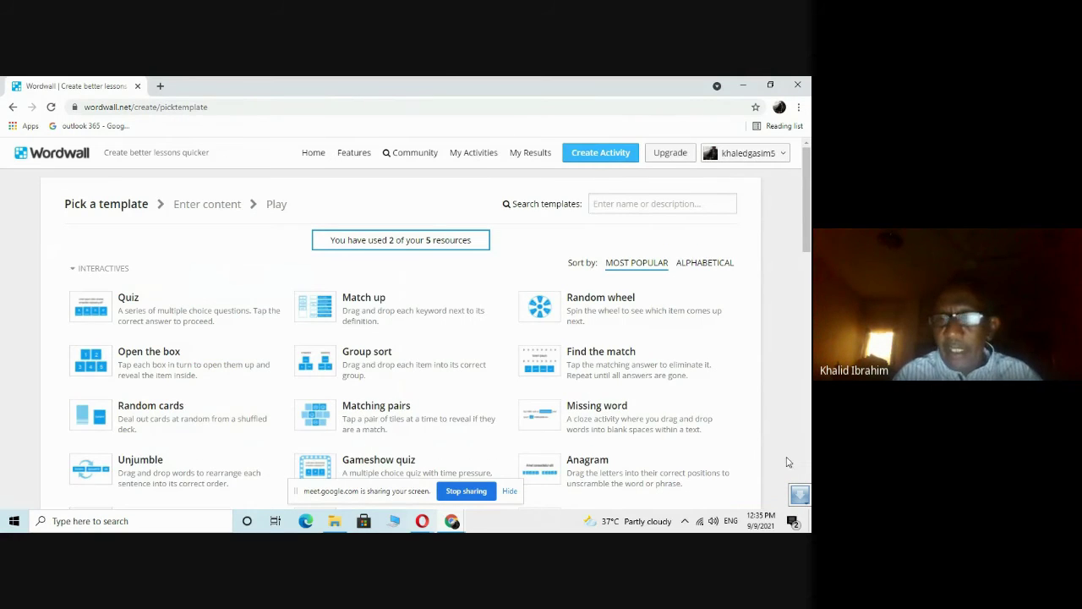
scroll(807, 460, down, 5)
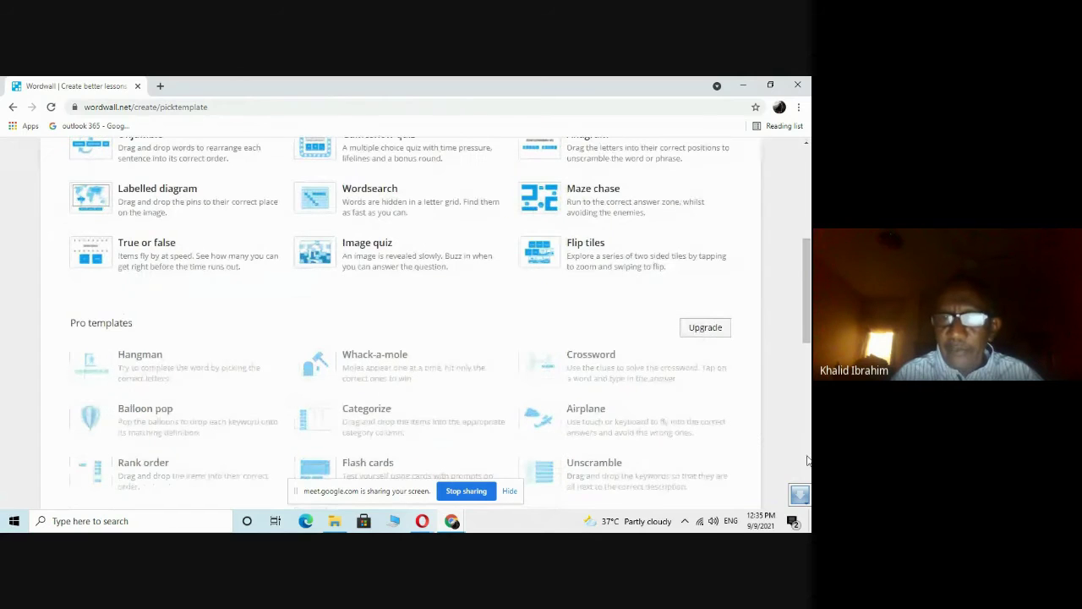
scroll(806, 460, down, 10)
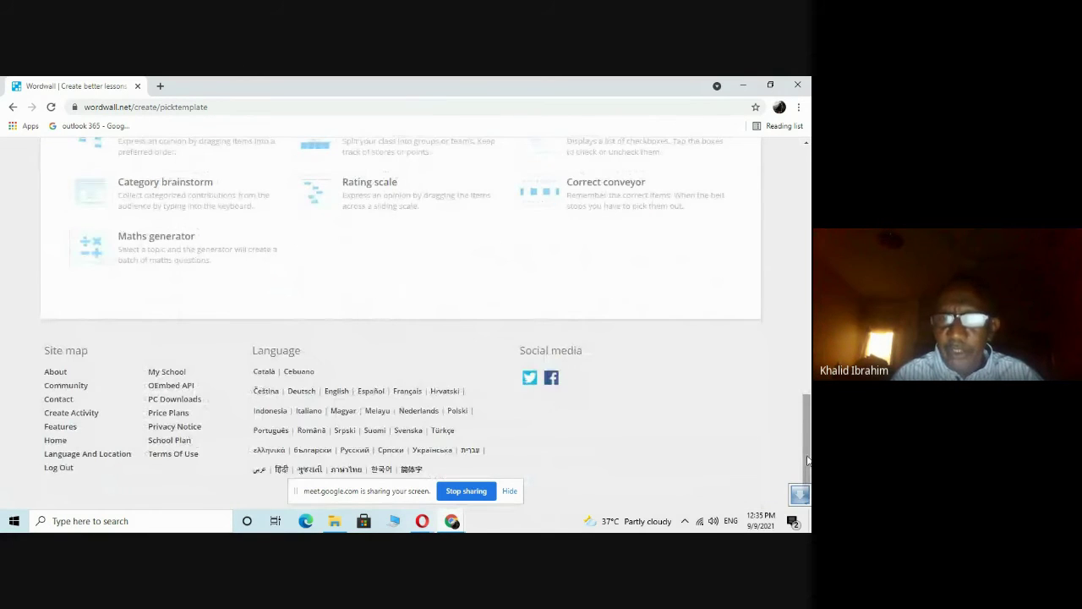
click(808, 355)
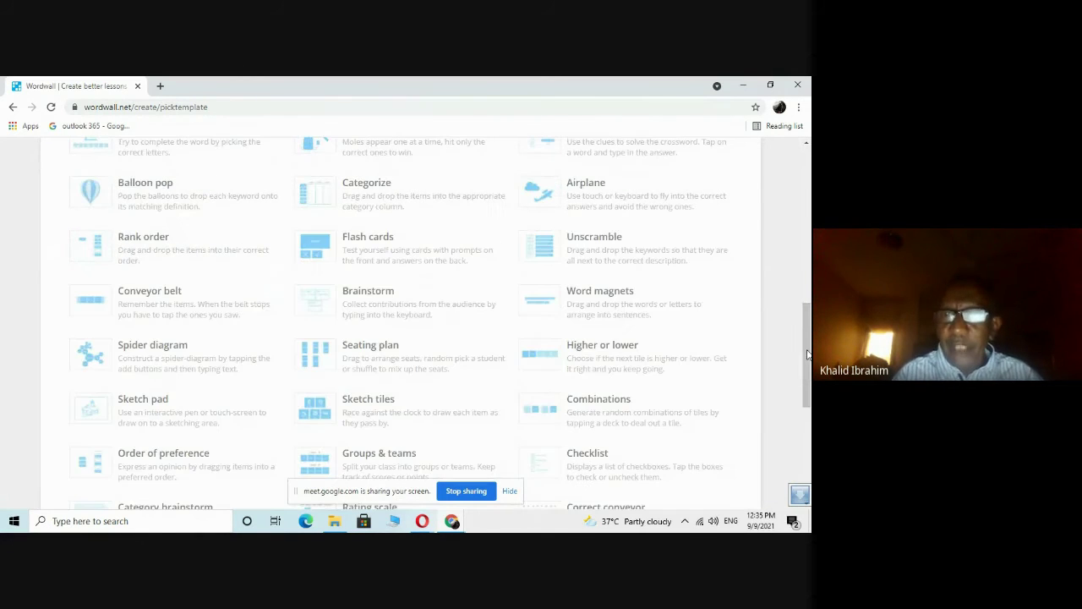
click(809, 300)
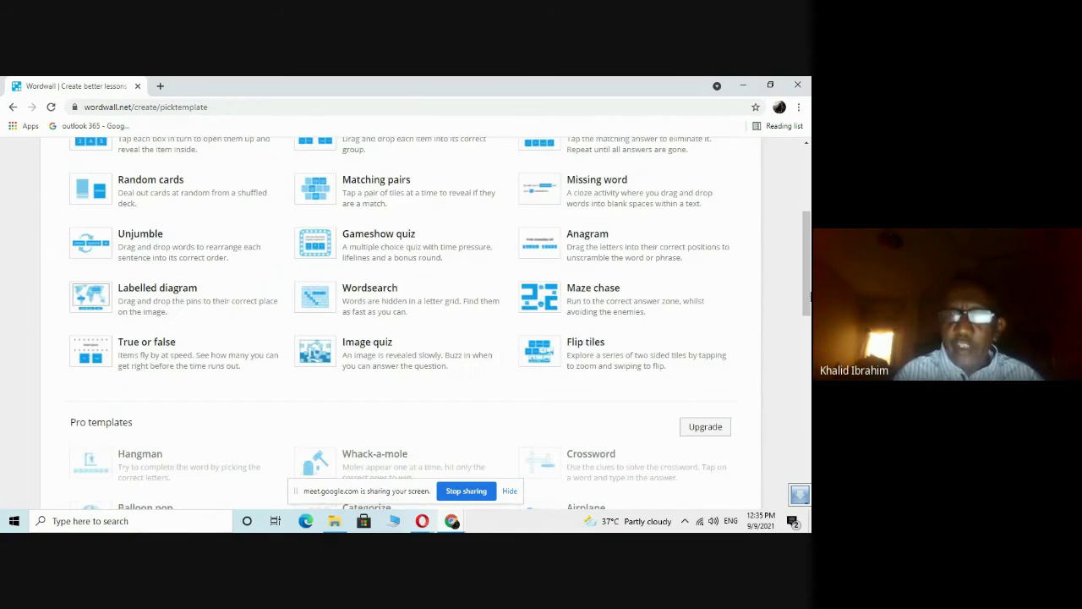
click(807, 203)
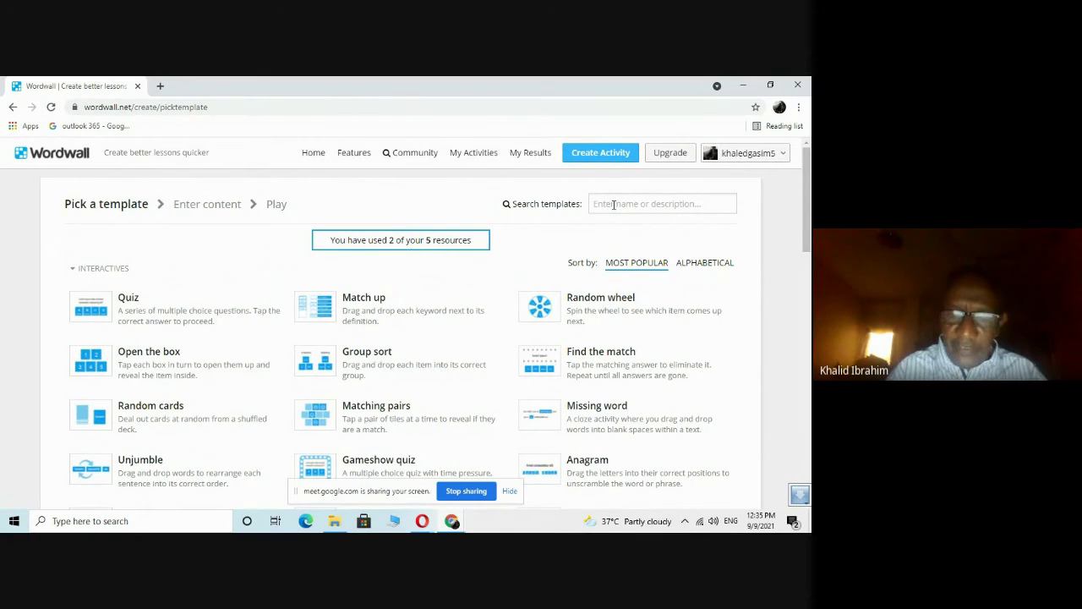
Search the activity templates for "present simple tense".
text(p)
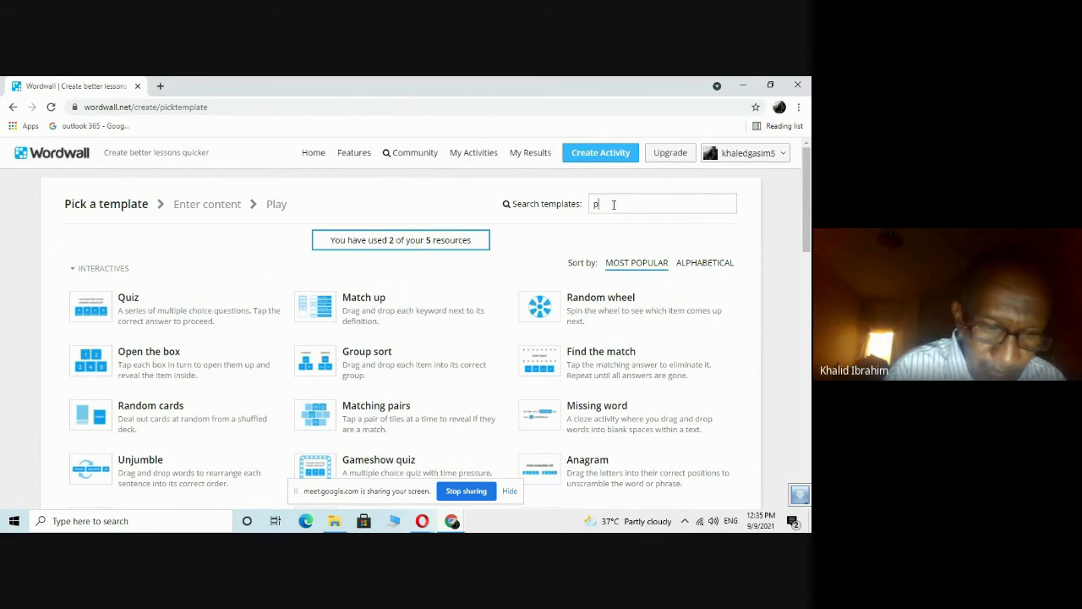
text(resent simple tense)
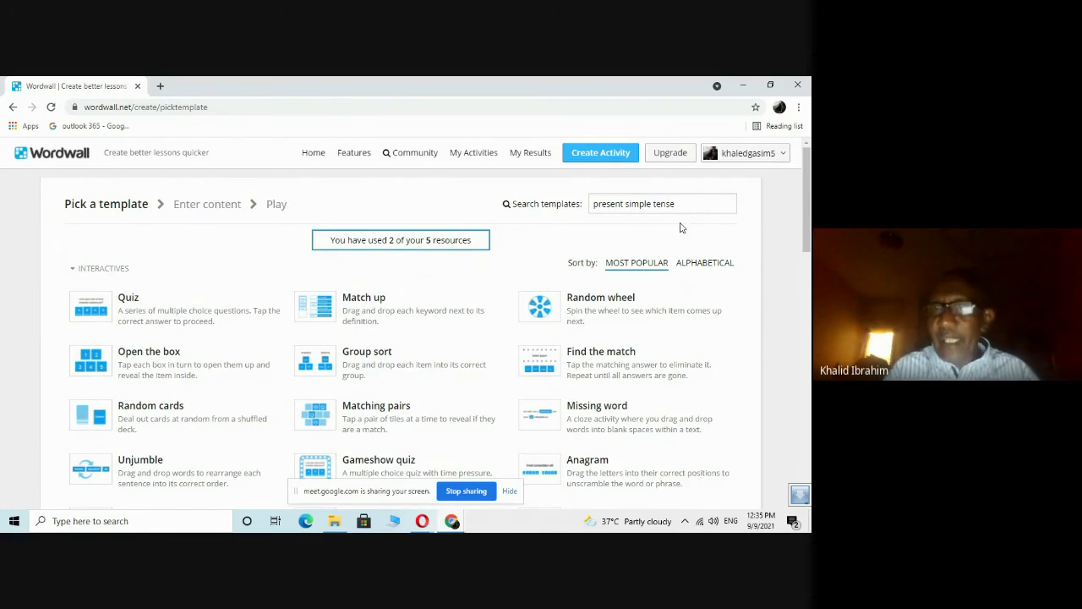
click(509, 206)
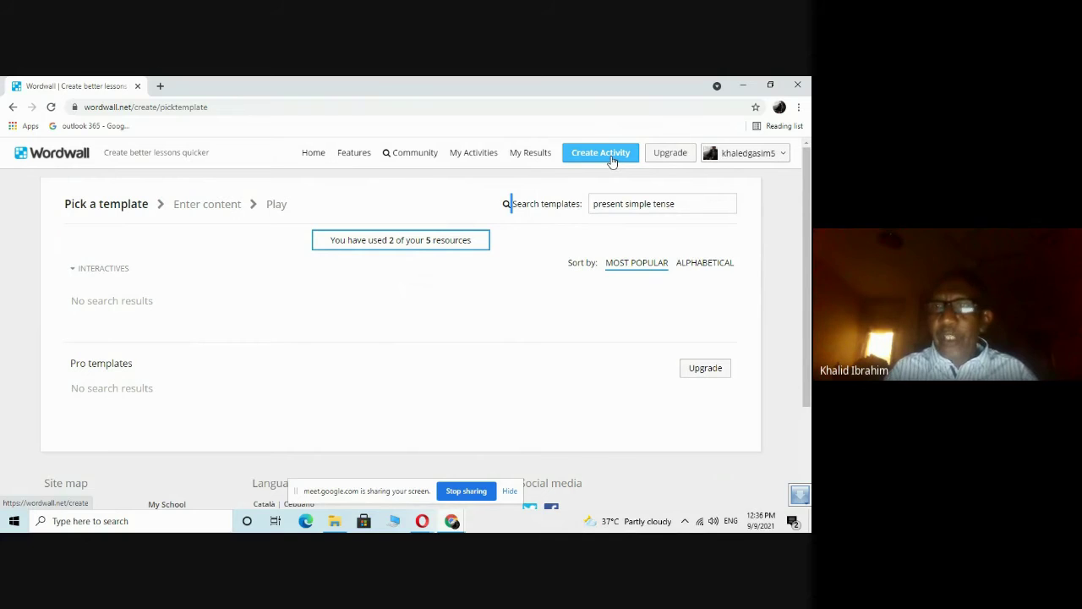
Leave the template picker for My Activities and review the page down to its footer.
click(484, 158)
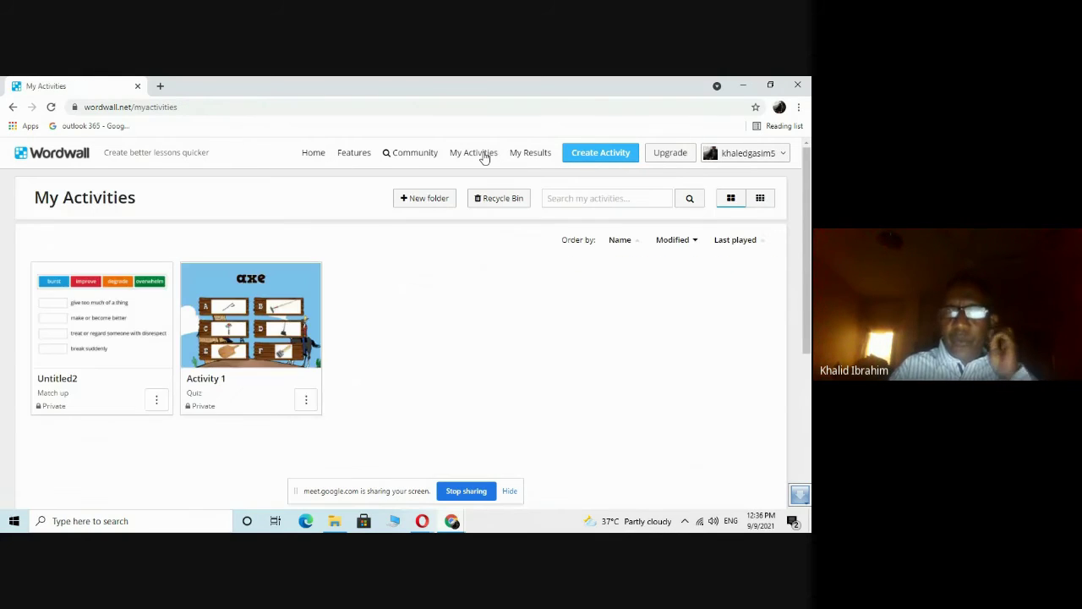
click(804, 431)
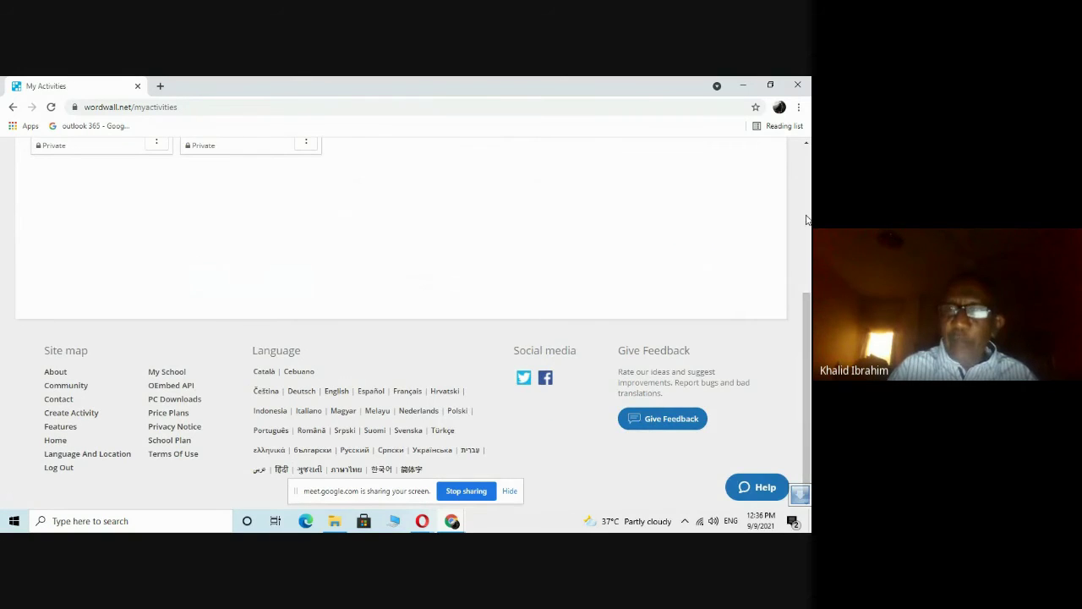
scroll(381, 313, up, 5)
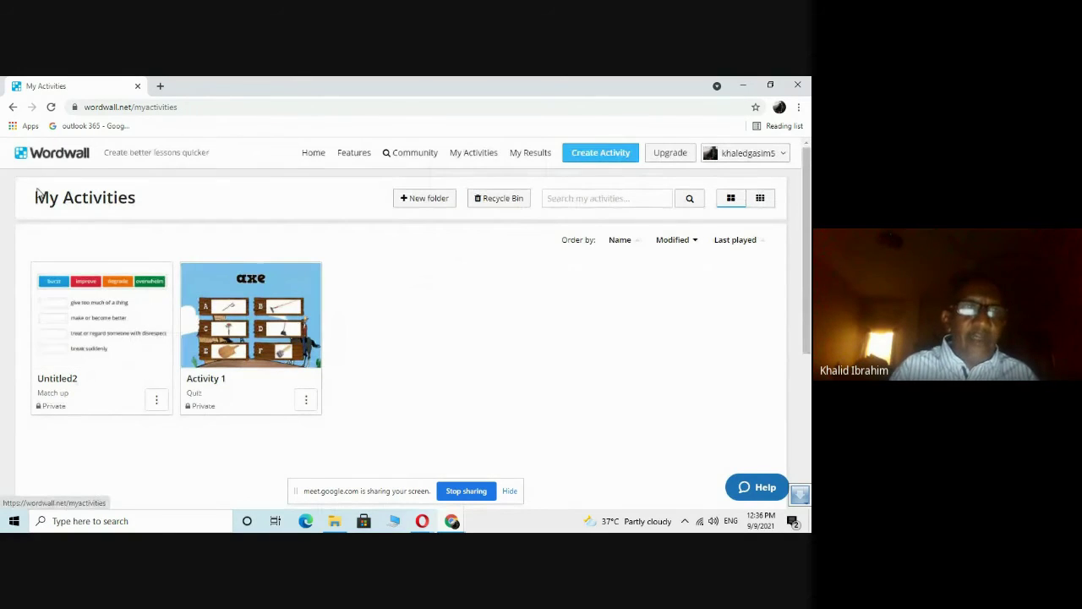
Go to the Wordwall home page, open the Matching pairs template and look through its example activities.
click(32, 158)
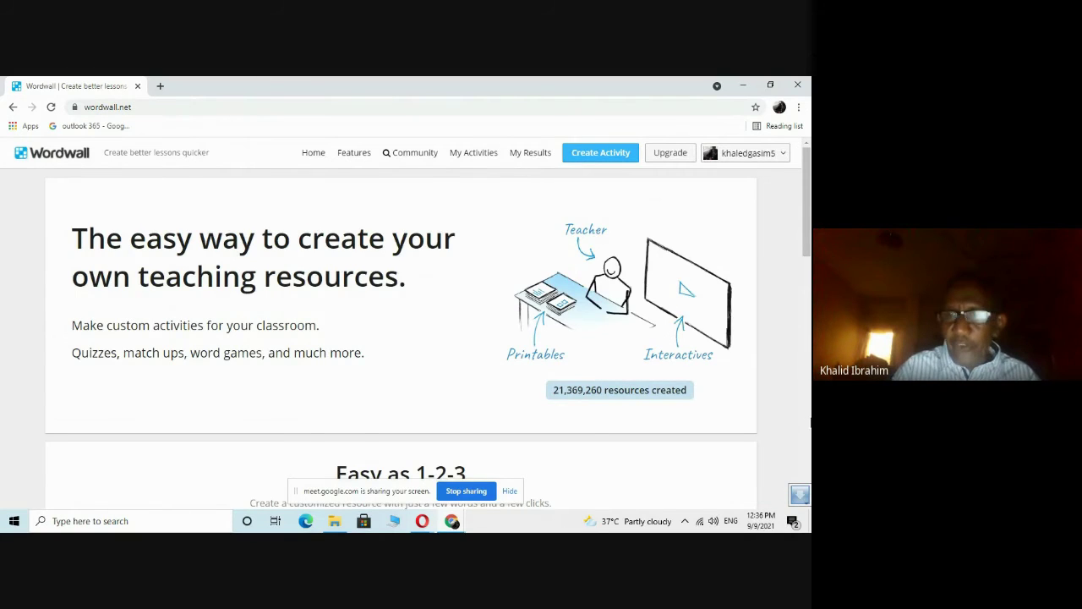
scroll(807, 421, down, 4)
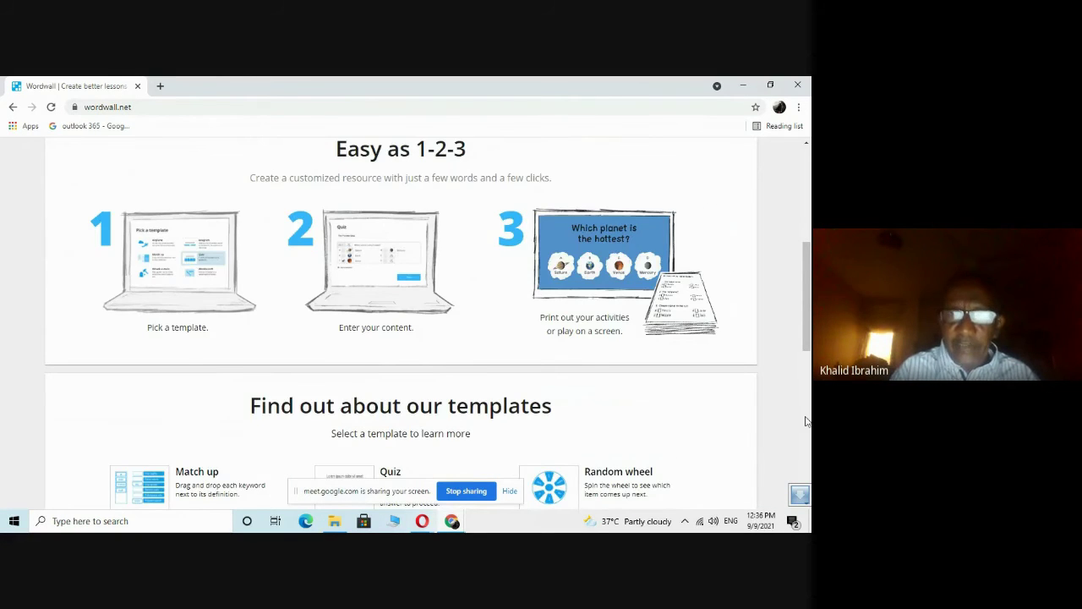
scroll(808, 421, down, 2)
scroll(807, 421, down, 2)
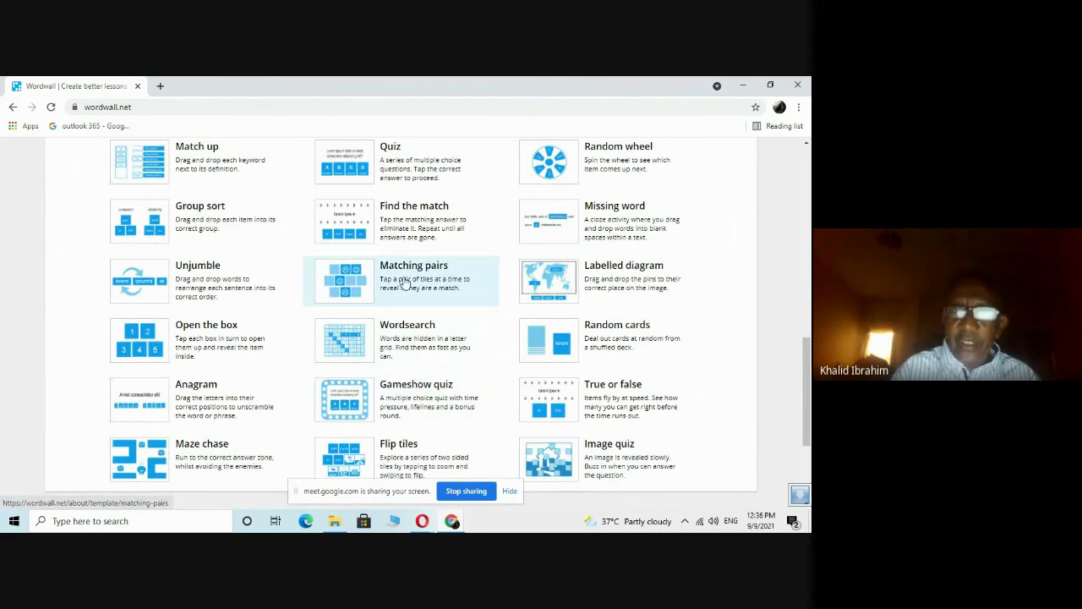
click(376, 288)
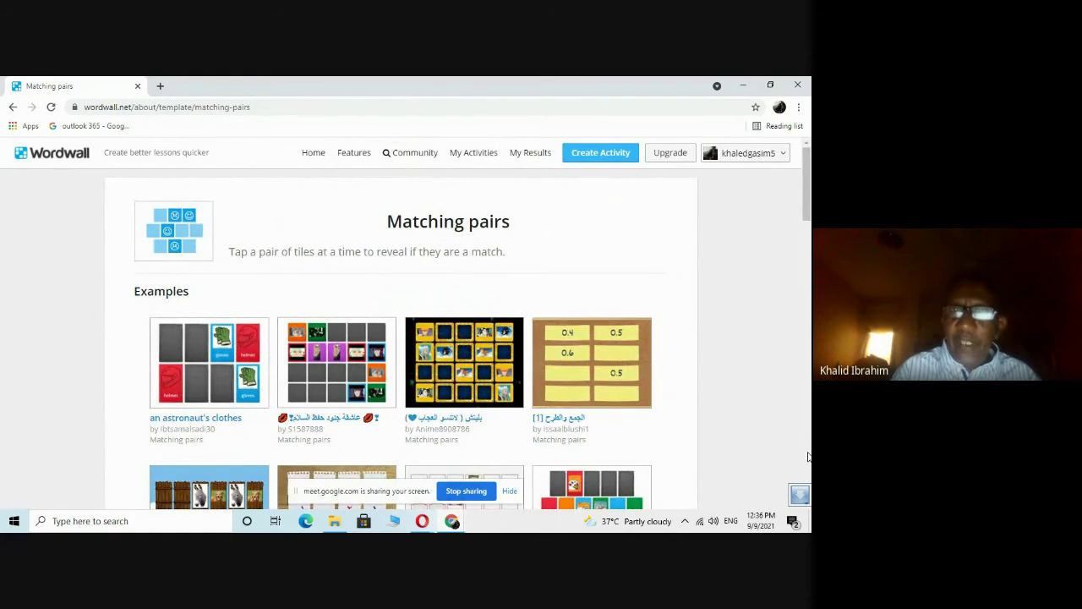
scroll(807, 457, down, 5)
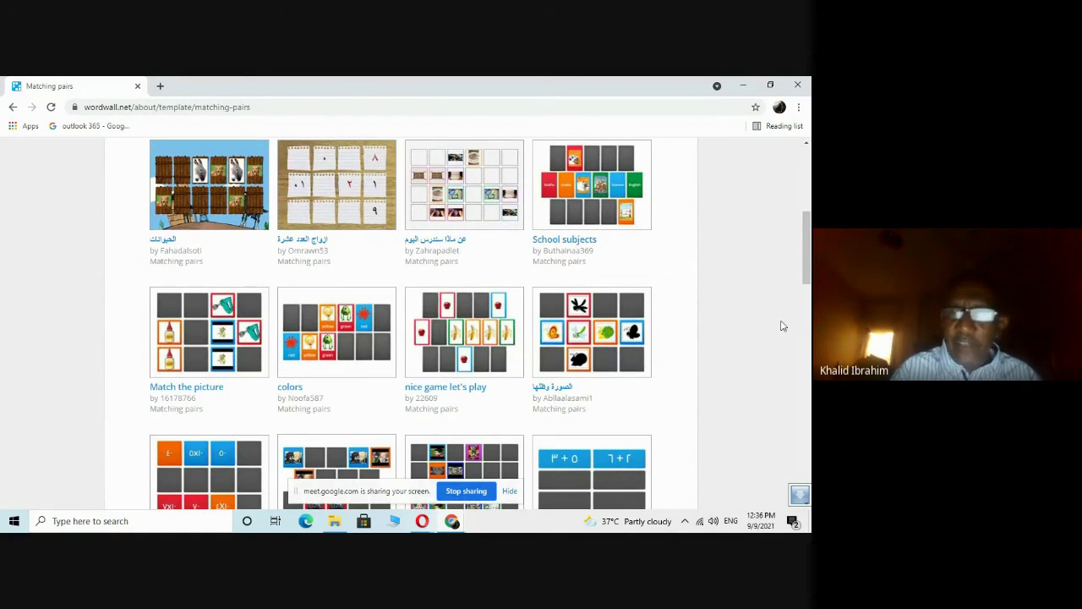
click(806, 201)
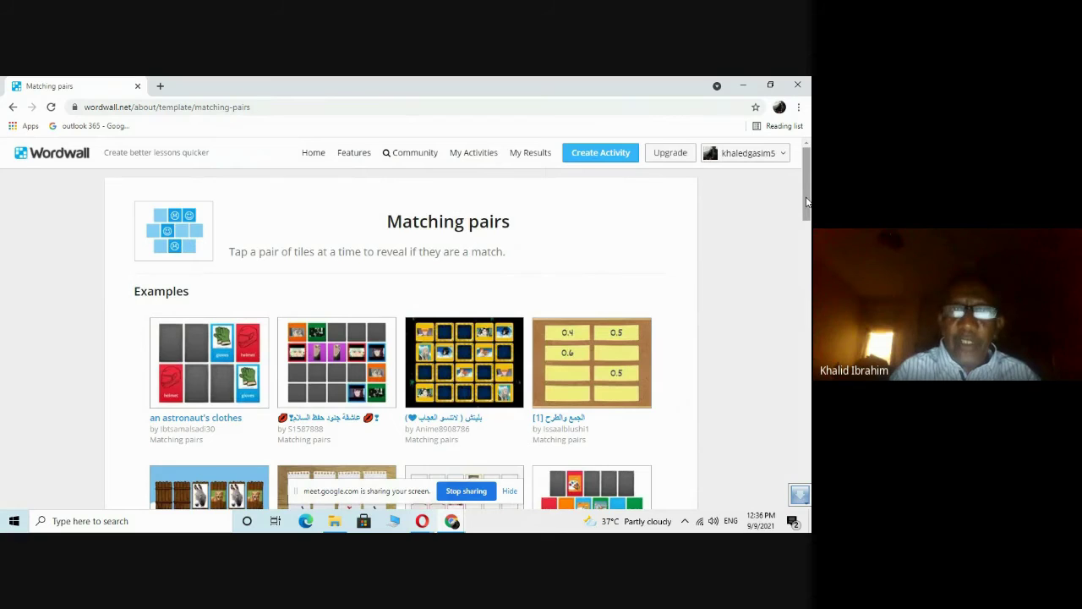
Return to the home page, choose the Gameshow quiz template and open its "theme 1 introduction" example.
double_click(243, 151)
click(317, 159)
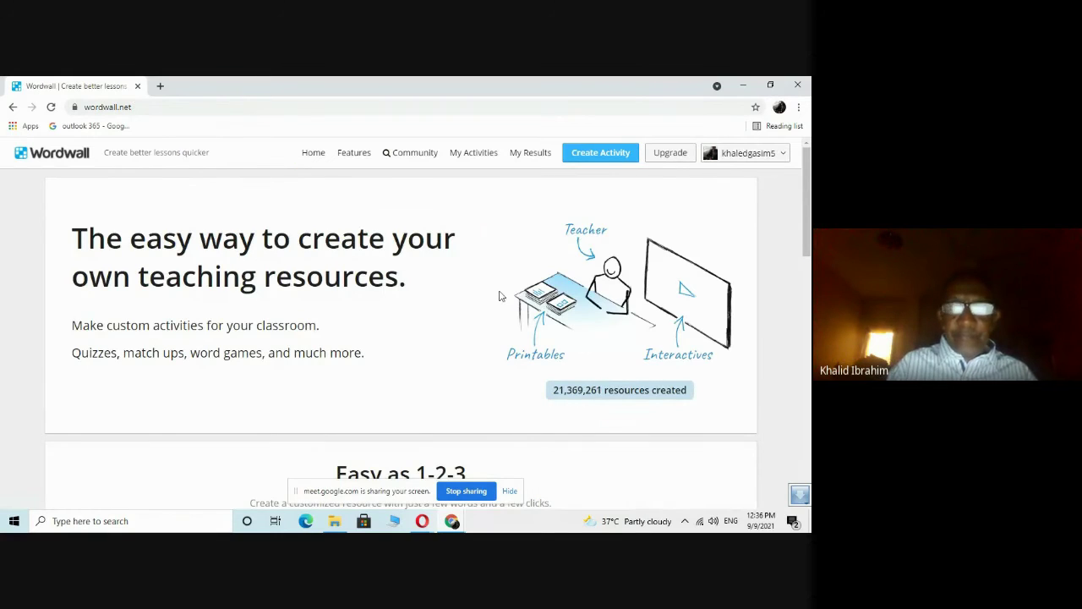
click(808, 467)
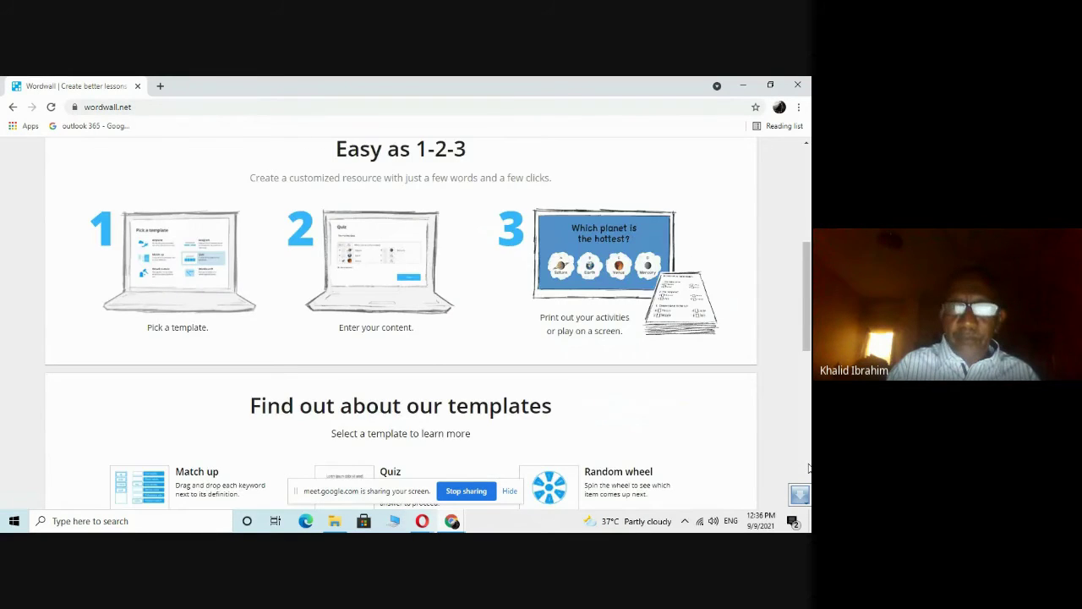
click(808, 468)
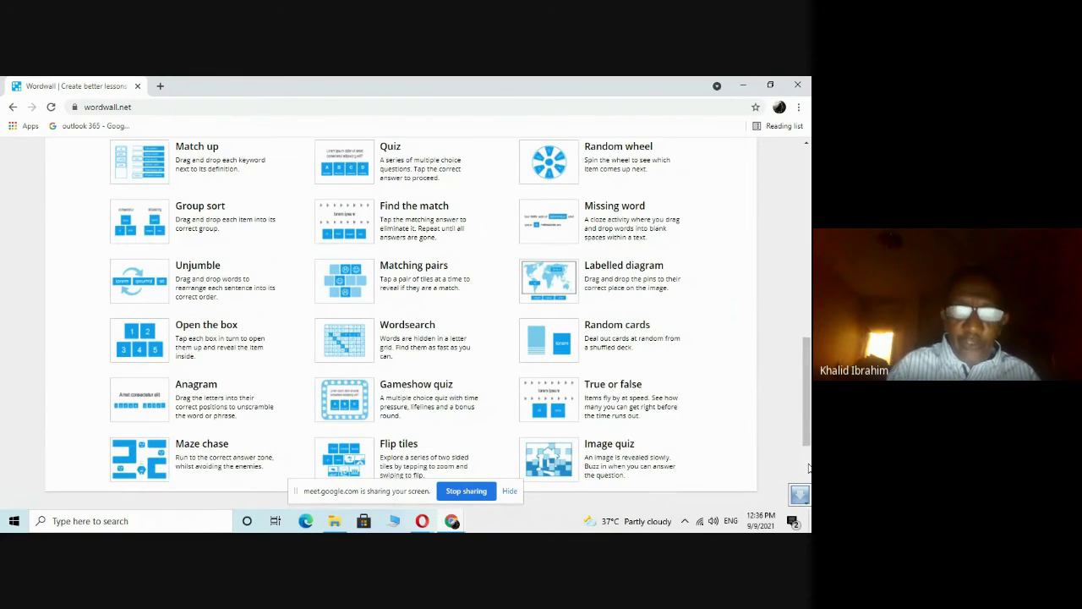
click(393, 405)
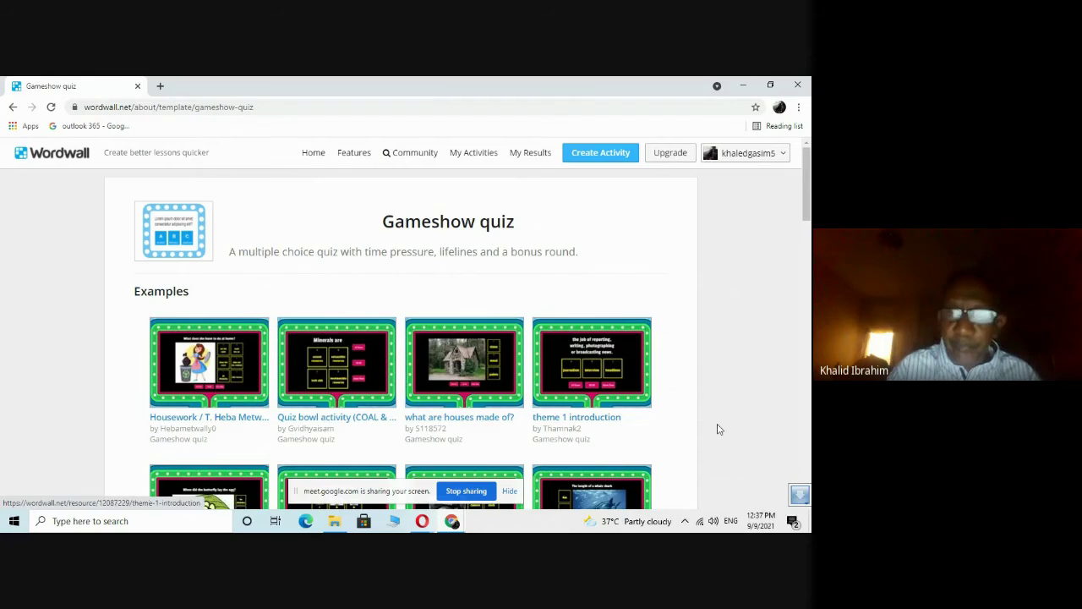
click(572, 370)
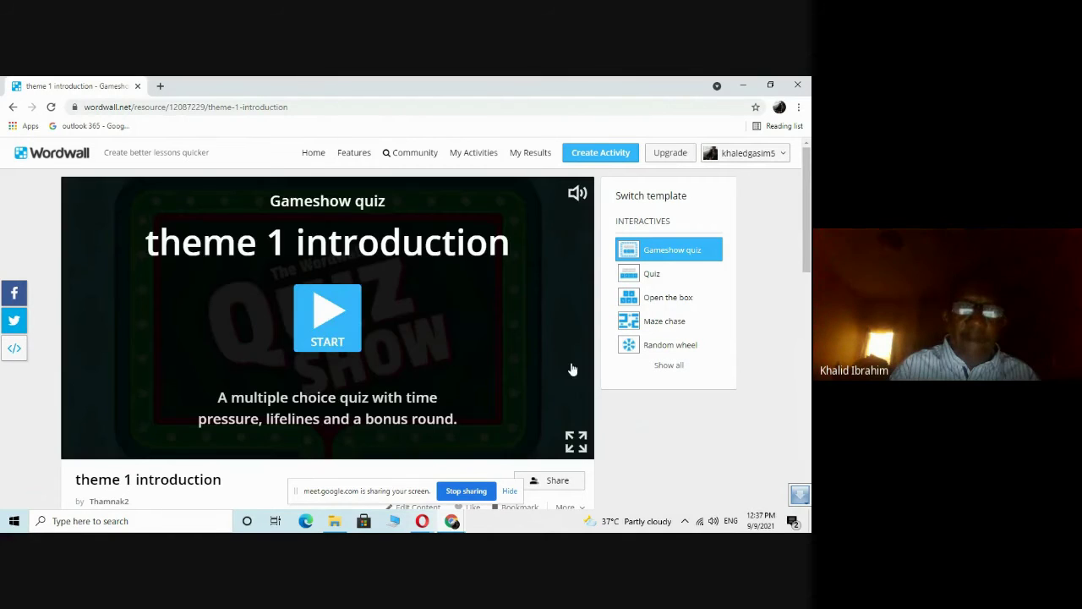
Start the quiz, answer the first three questions with journalism, choice and transformed, and pick the upper-row end card in the bonus round.
click(341, 321)
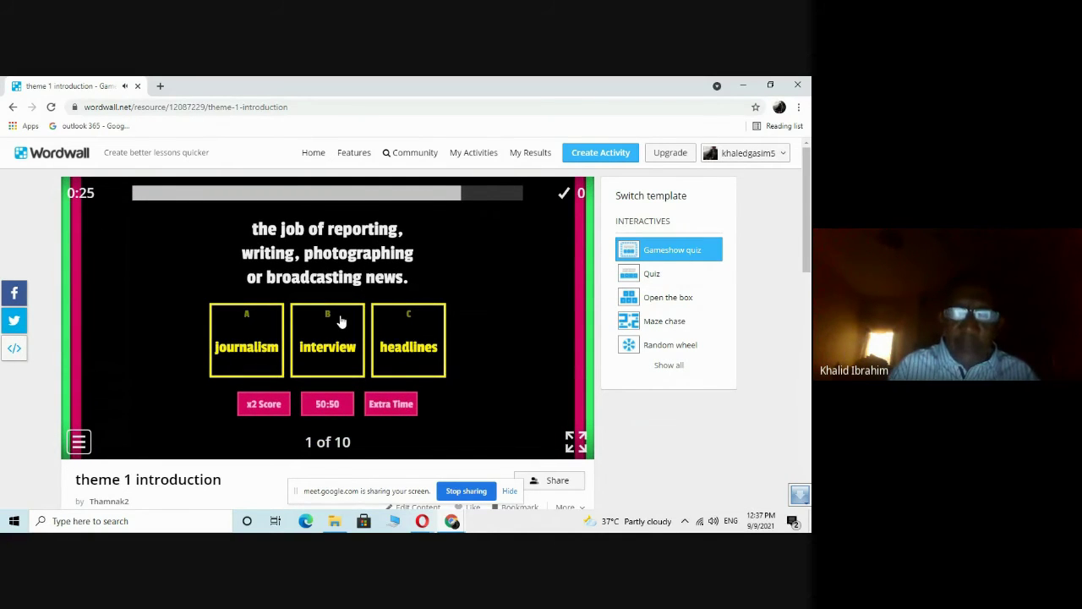
click(267, 348)
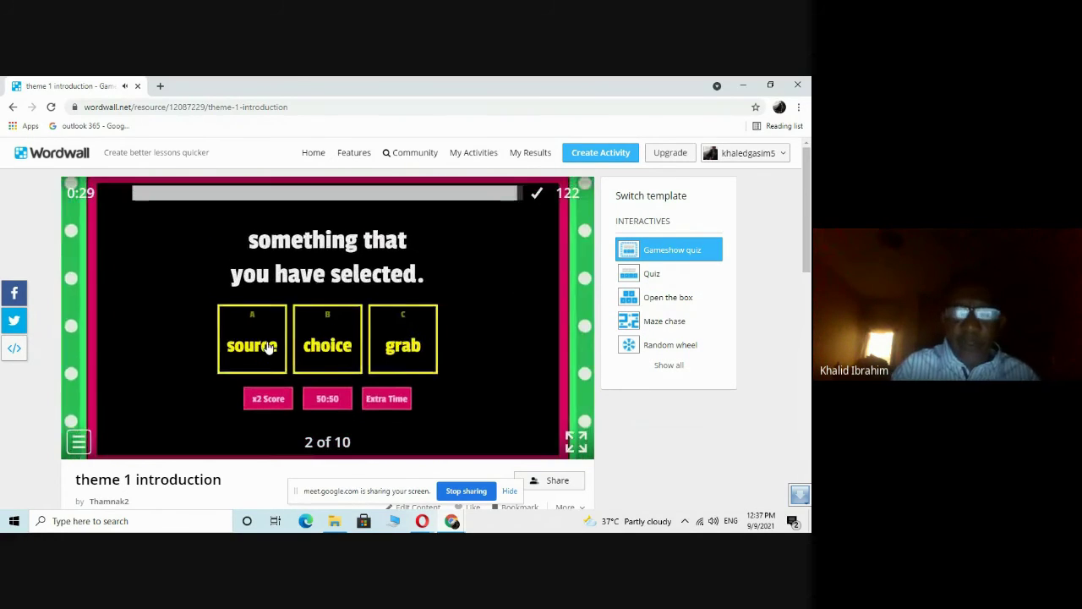
click(322, 359)
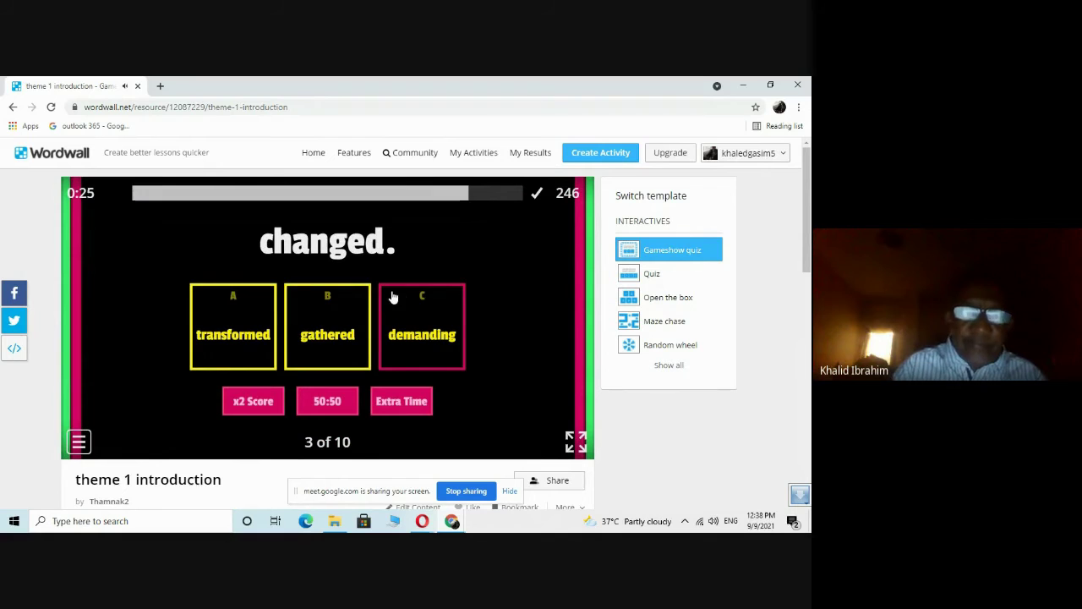
click(245, 340)
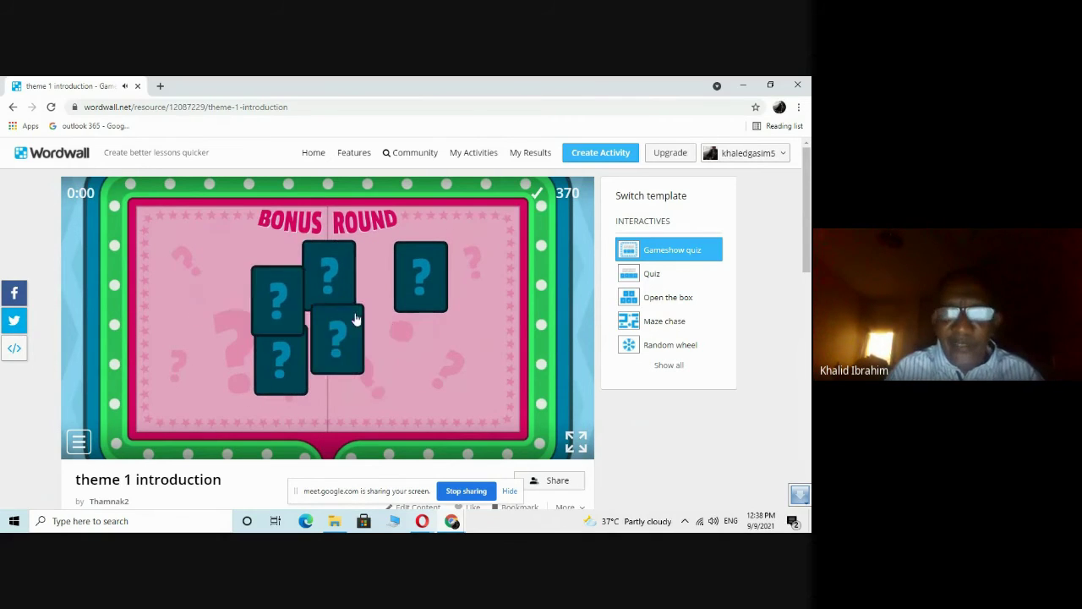
click(411, 287)
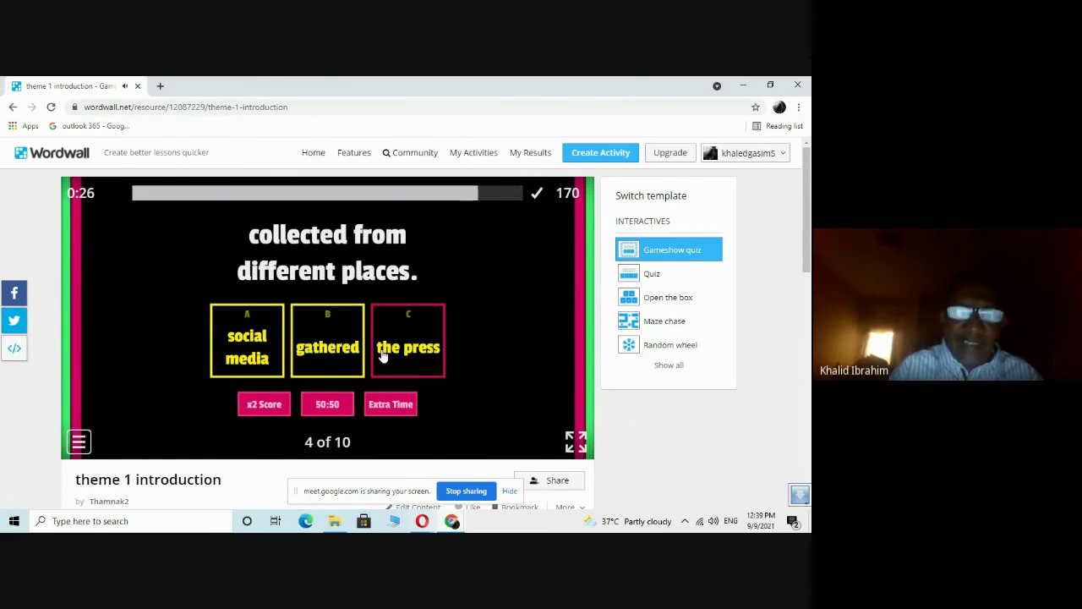
Answer questions 4 to 6 with gathered, headline and the press, and pick the second lower-row card in the bonus round.
click(328, 361)
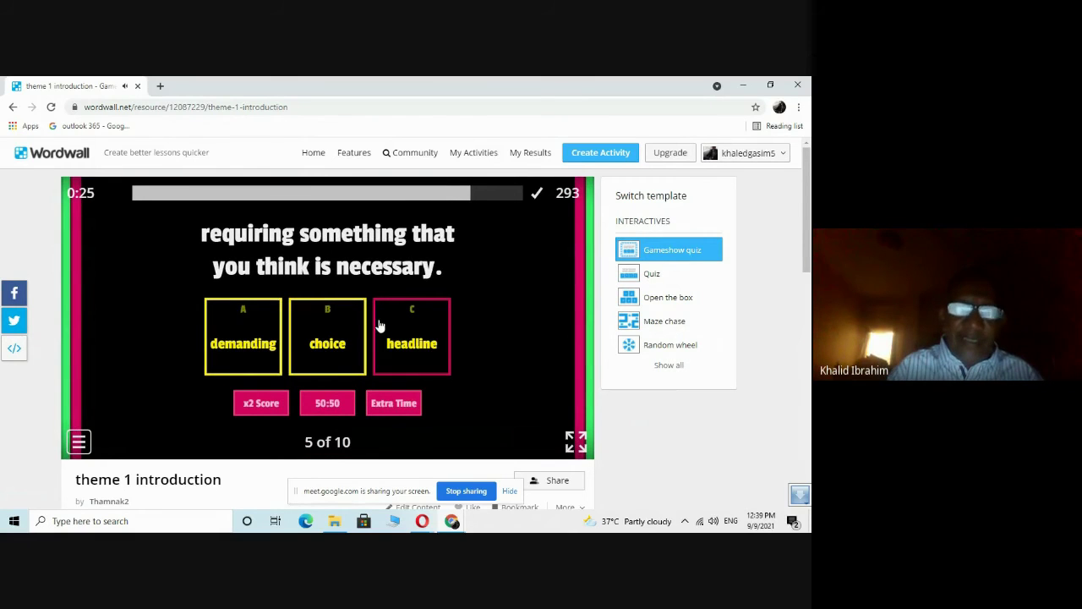
click(423, 354)
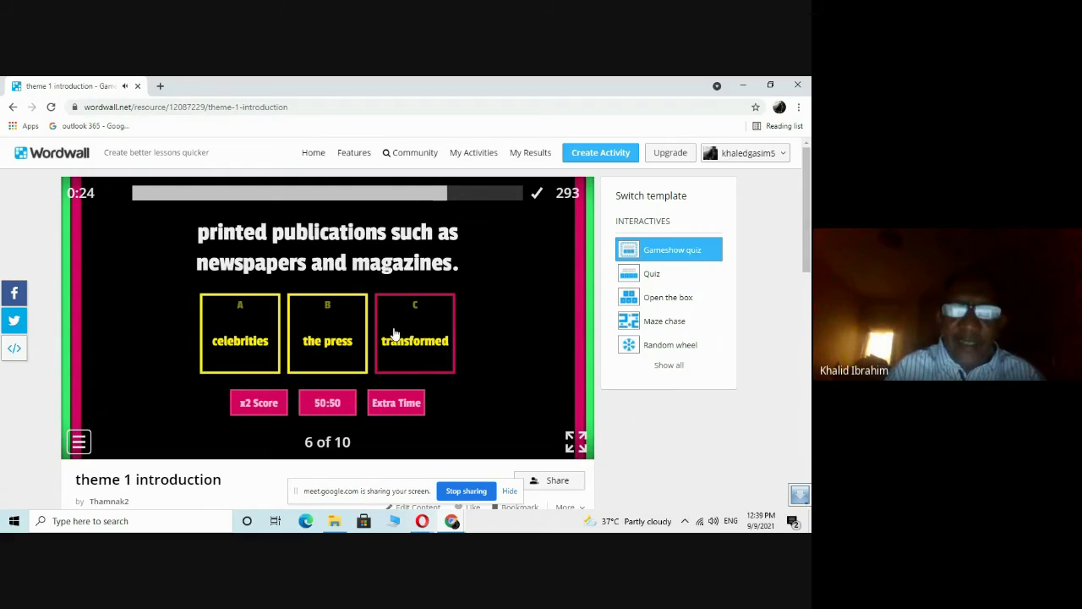
click(336, 347)
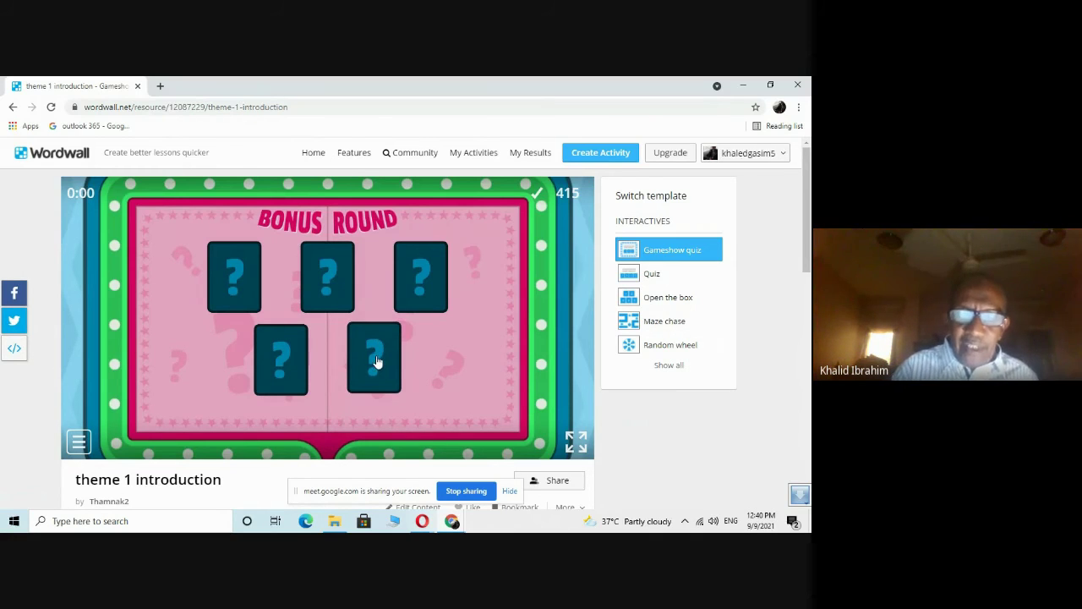
click(377, 361)
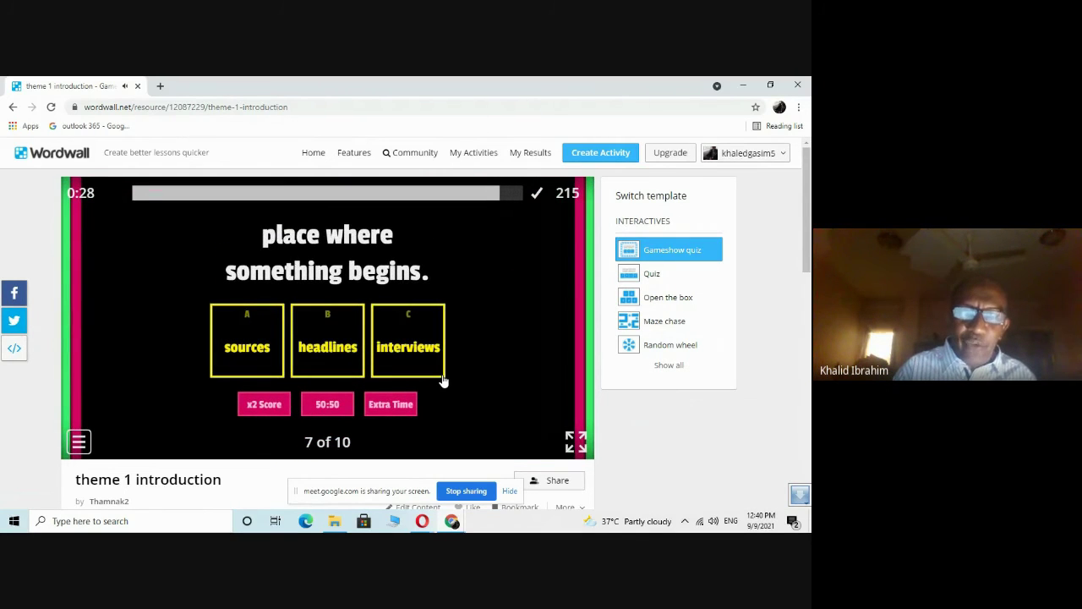
Answer questions 7 to 10 with sources, grab, interviews and celebrities, picking the upper-row middle card in the bonus round.
click(259, 362)
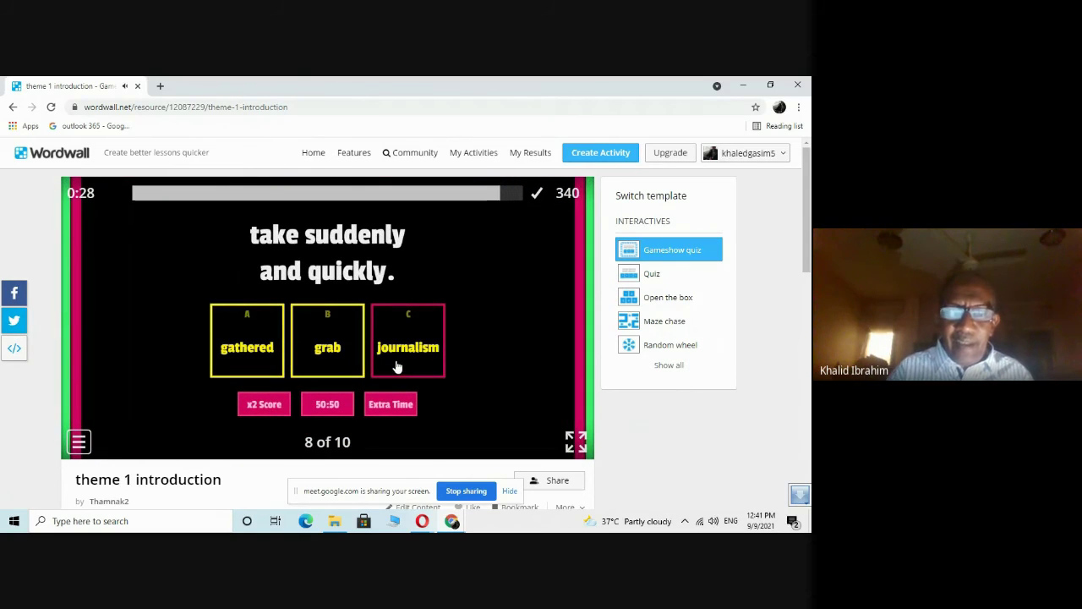
click(322, 360)
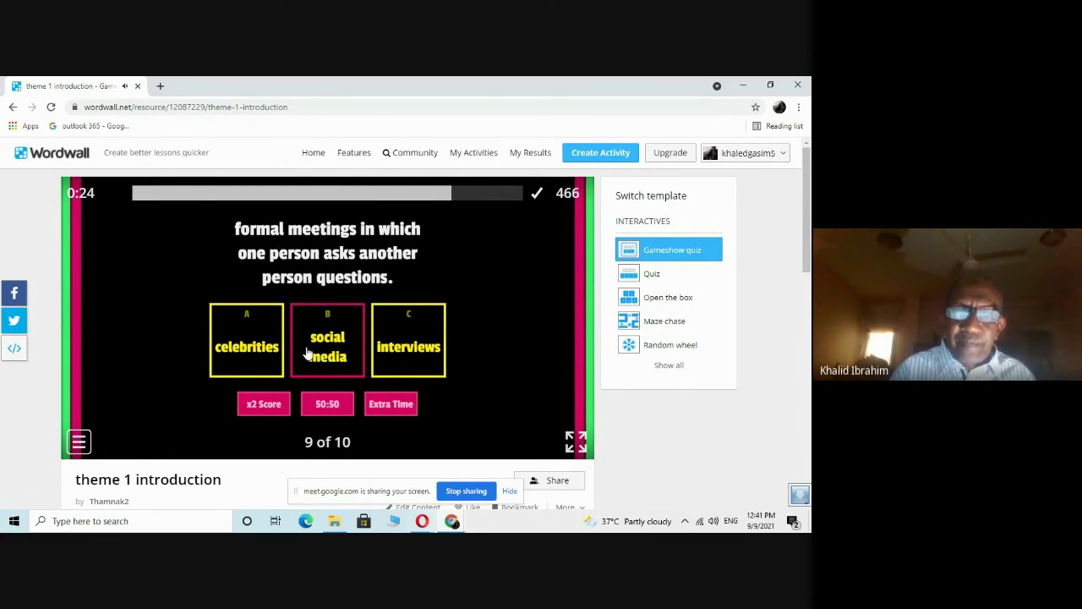
click(404, 353)
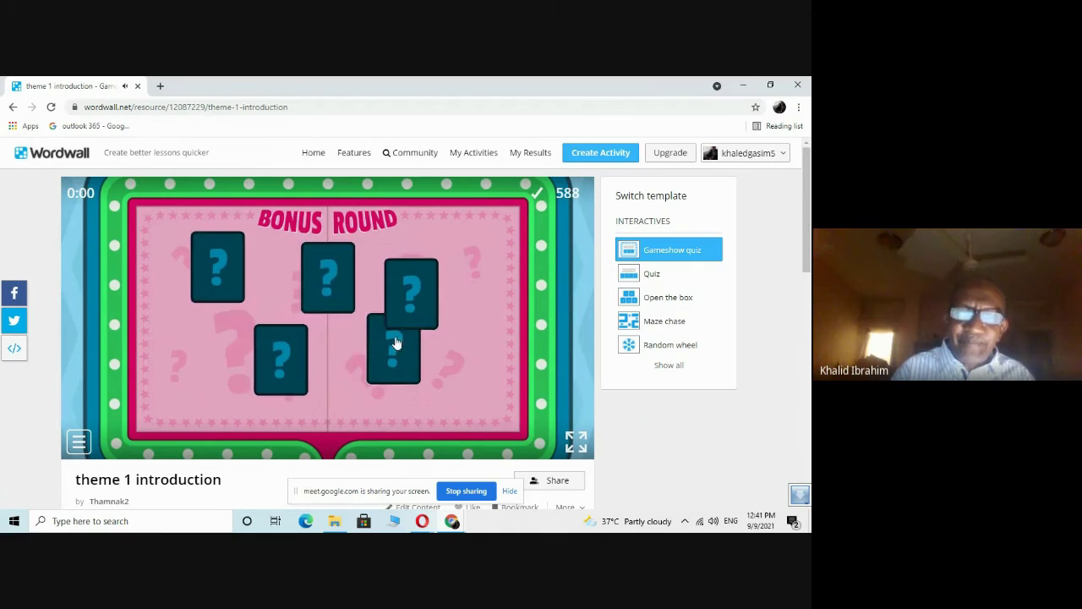
click(330, 288)
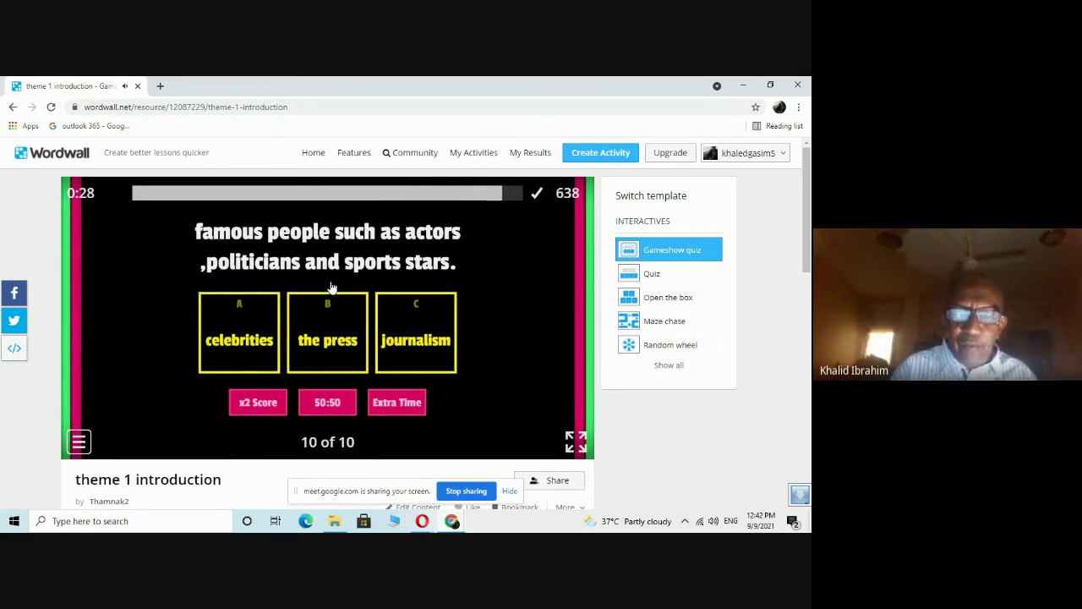
click(248, 331)
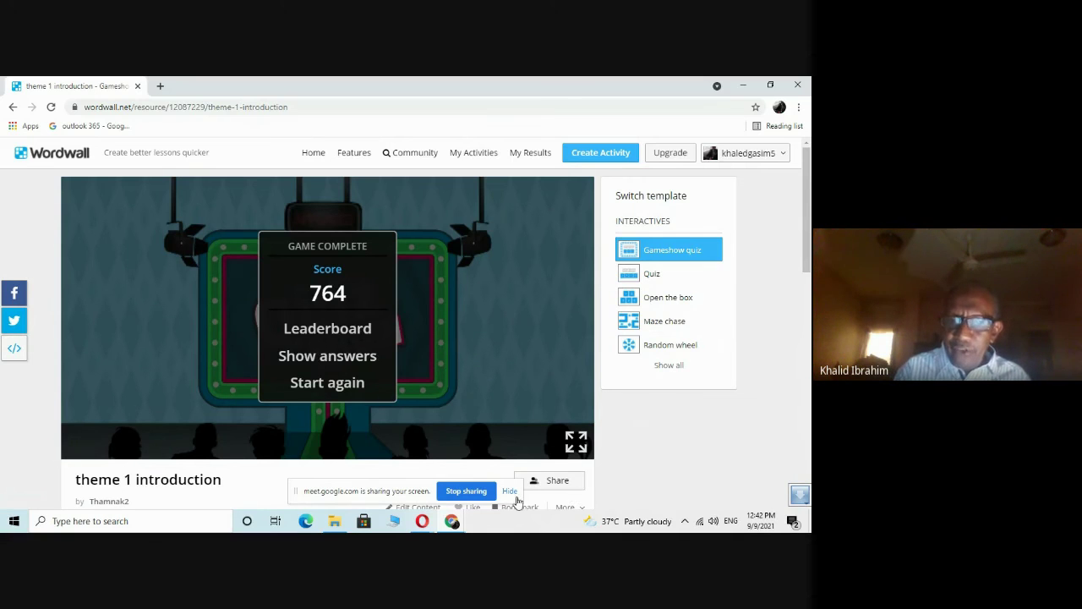
Open the sharing options for the "theme 1 introduction" quiz, get its link for other teachers and copy it.
click(551, 484)
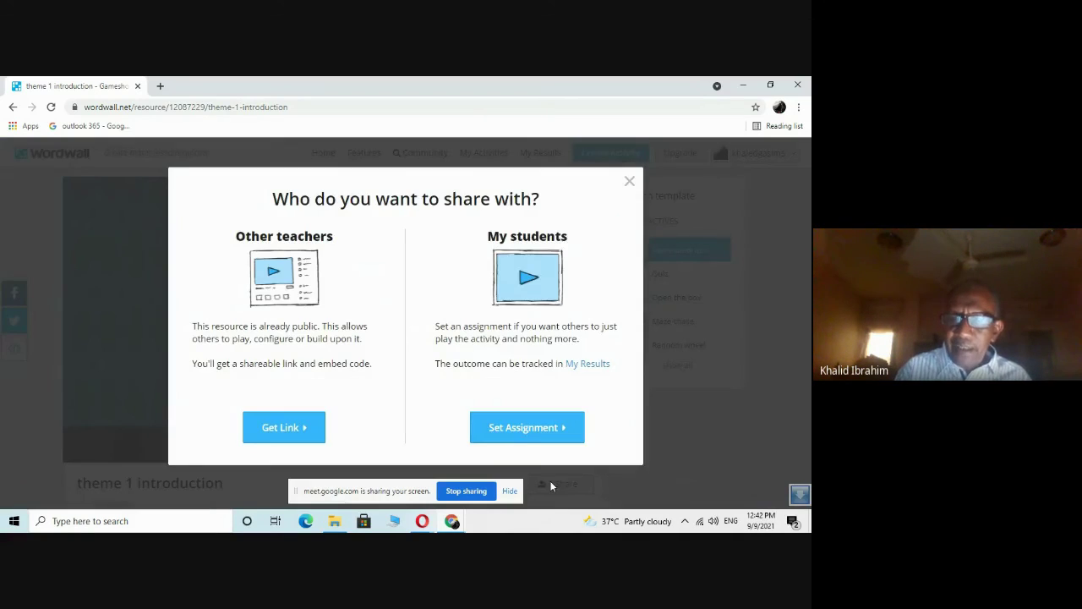
click(286, 428)
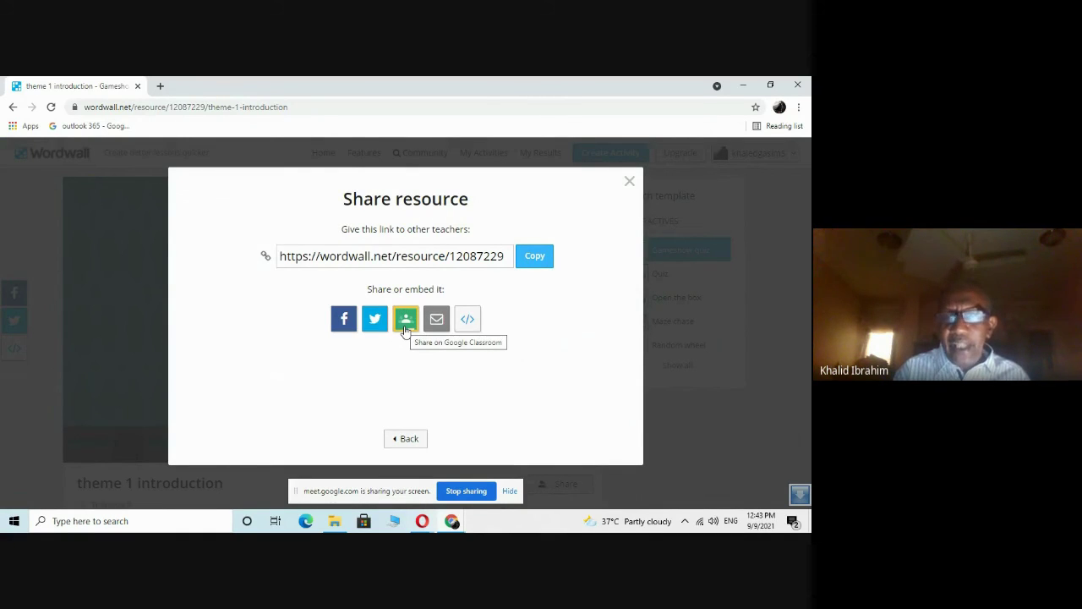
click(535, 256)
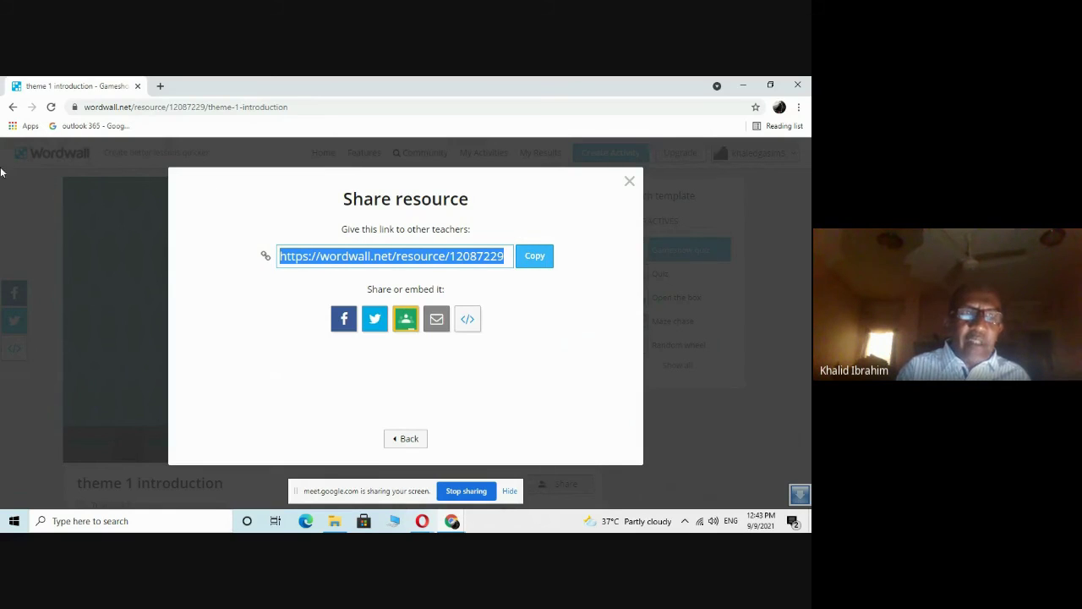
Return to the Gameshow quiz template page, look through its examples and open "what are houses made of?".
click(13, 108)
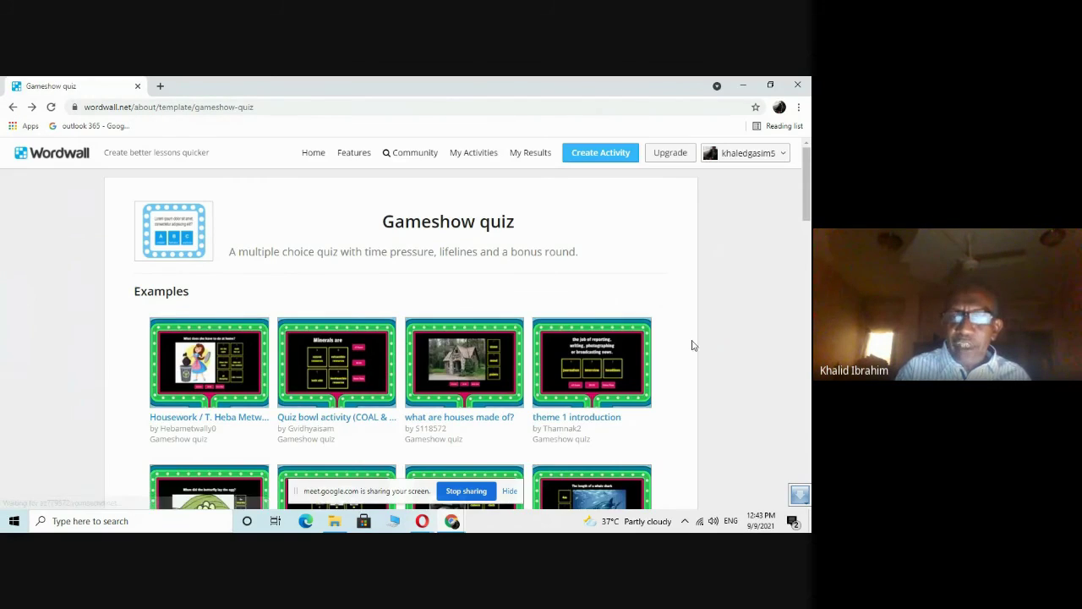
scroll(805, 471, down, 5)
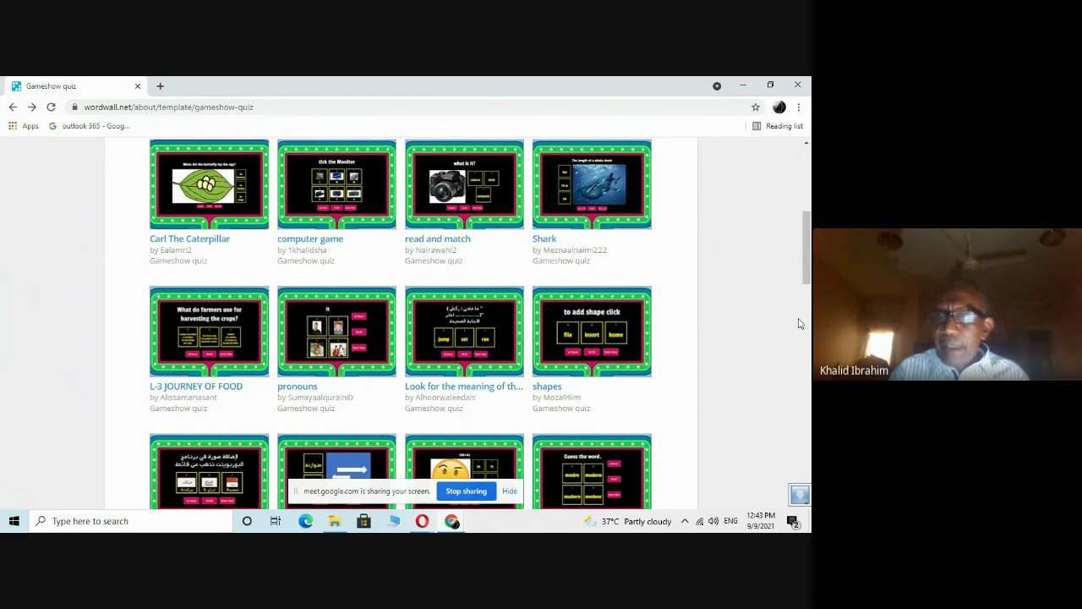
click(806, 206)
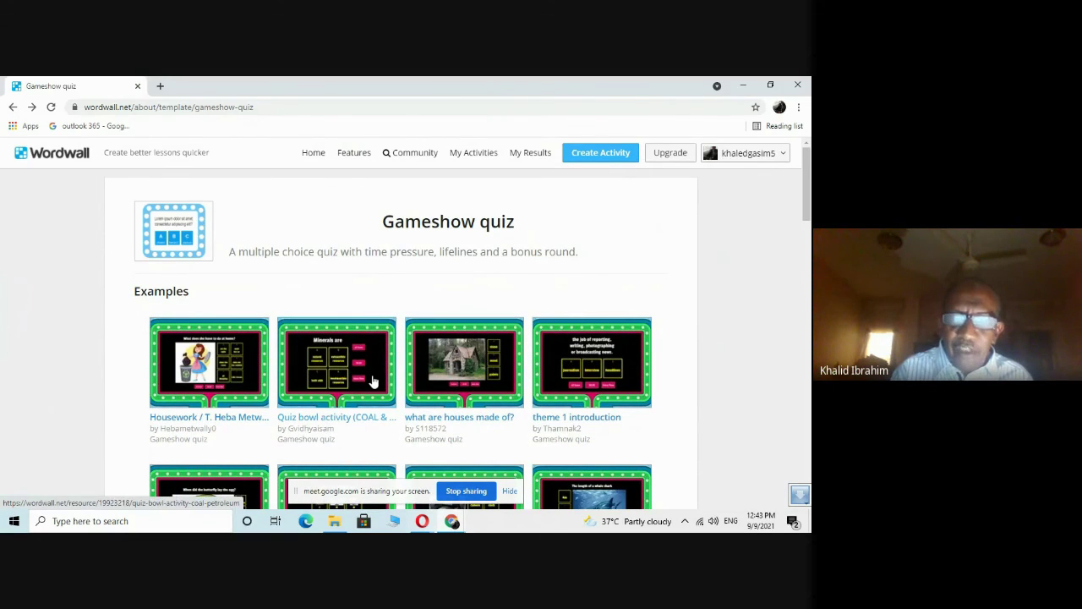
click(472, 368)
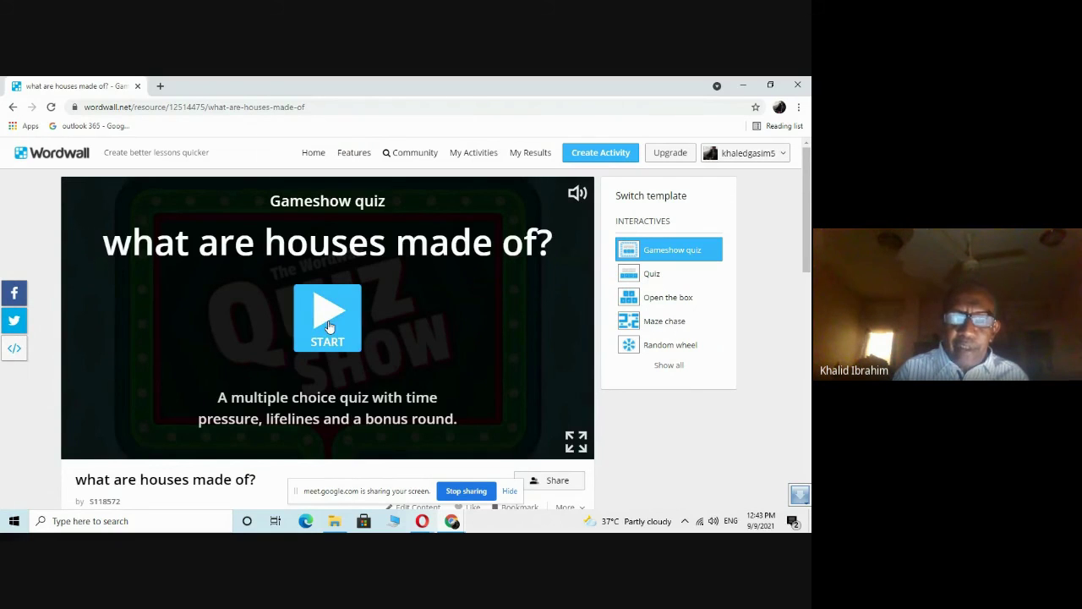
Start the quiz and answer the first three picture questions with palm branches, soil and stone.
click(328, 318)
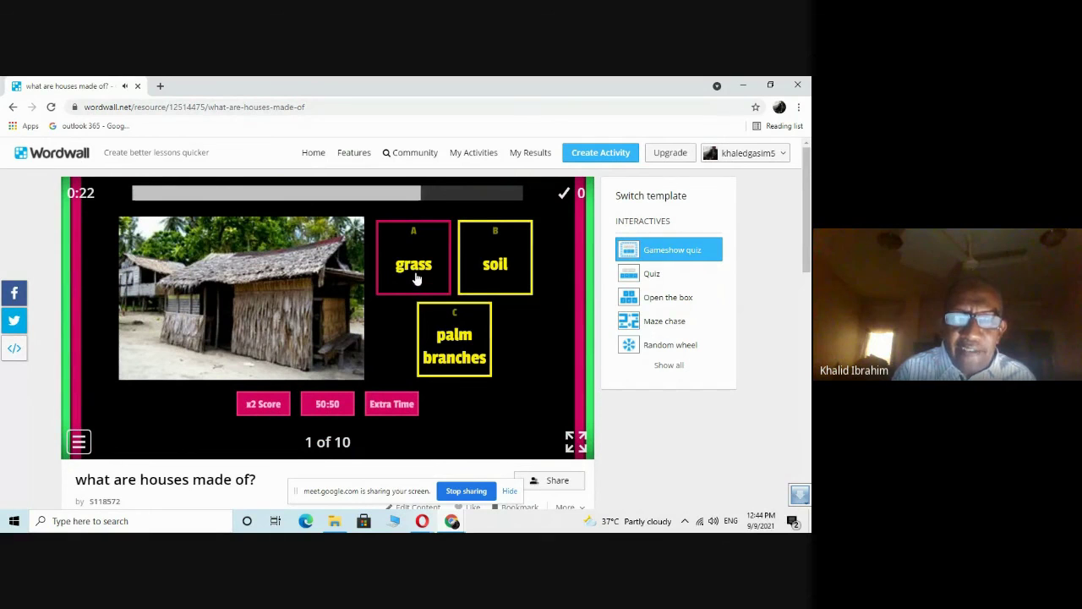
click(450, 349)
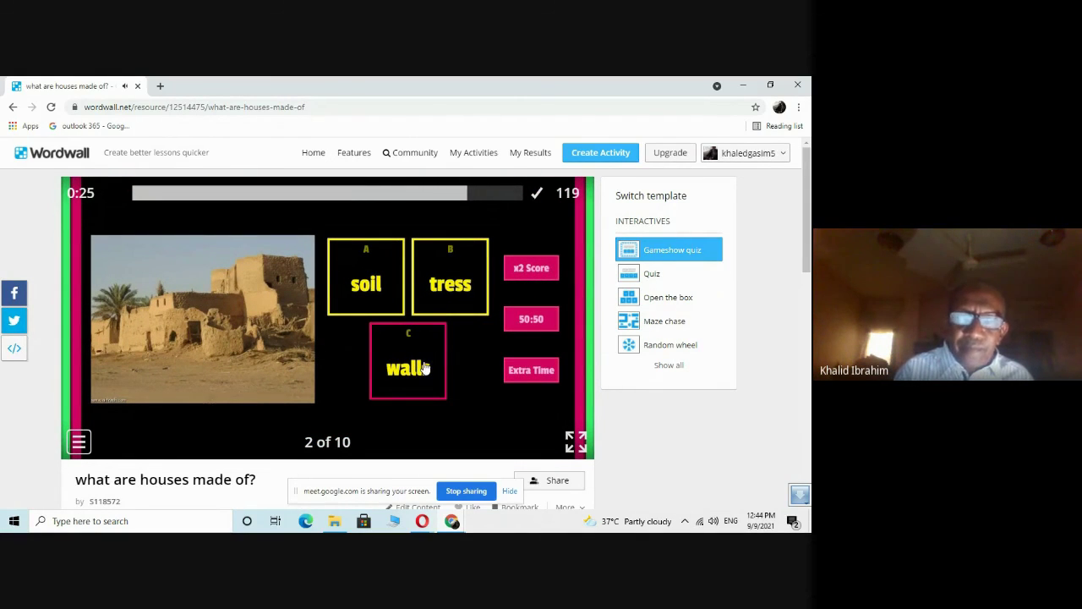
click(353, 279)
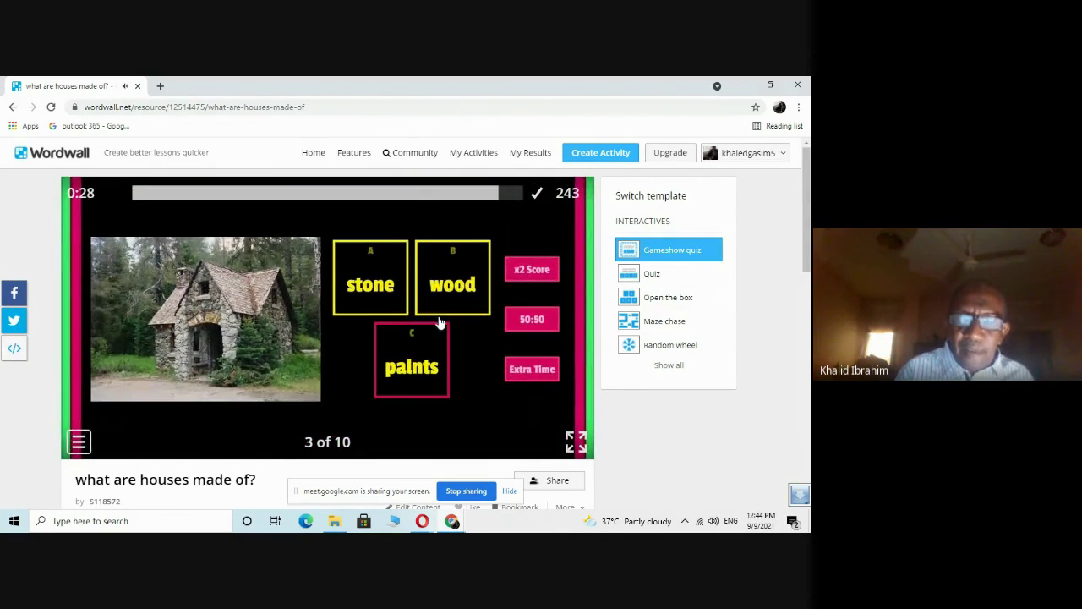
click(378, 296)
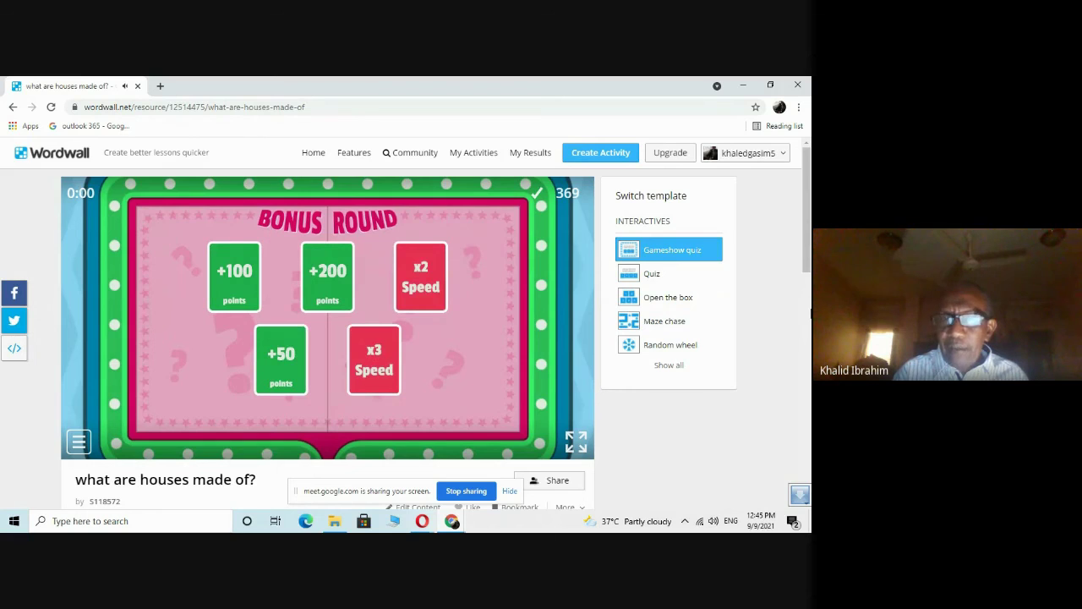
Glance at the quiz options during the bonus round, answer questions 4 and 5 with wood and floor, skip ahead, and answer question 6 with door.
click(807, 313)
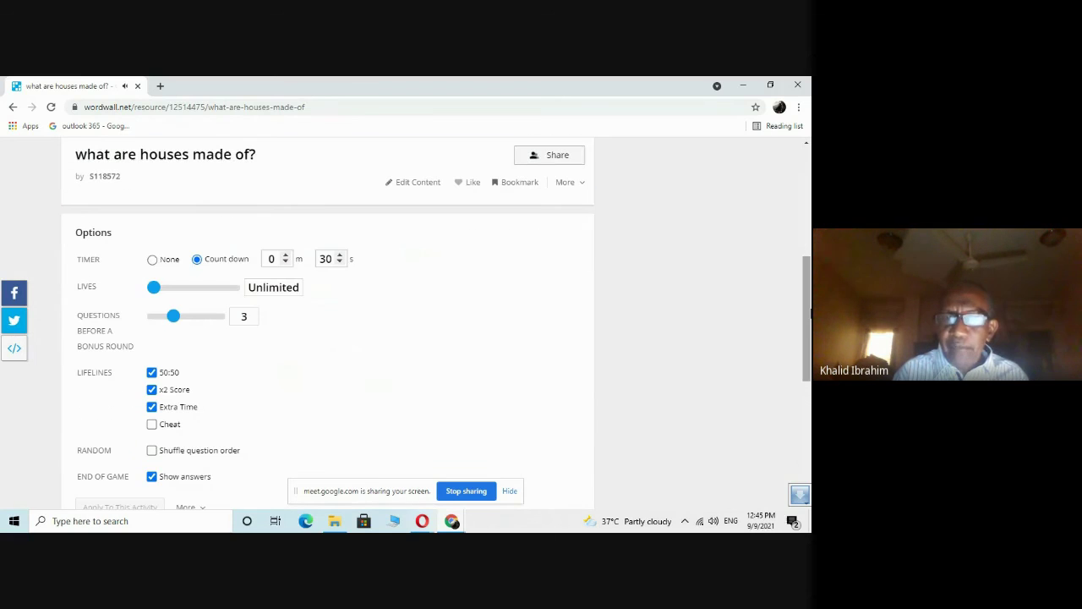
click(808, 225)
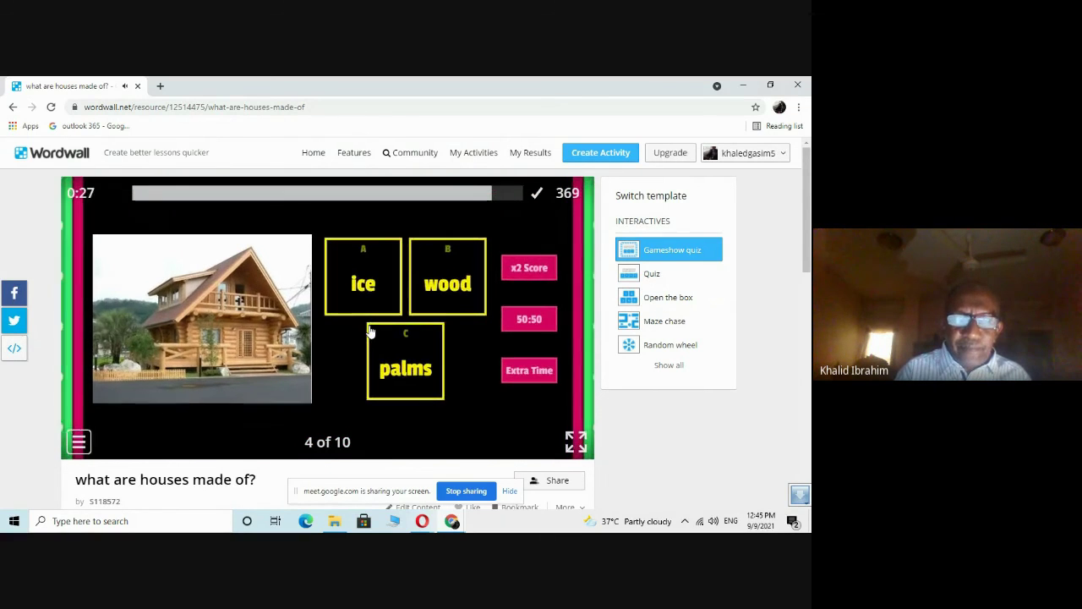
click(450, 288)
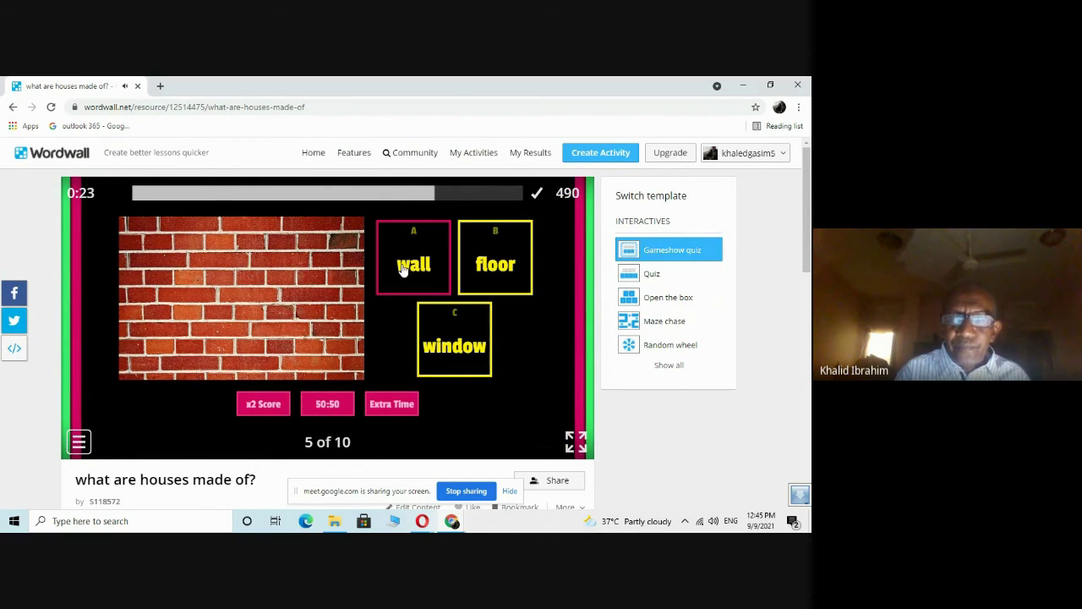
click(495, 280)
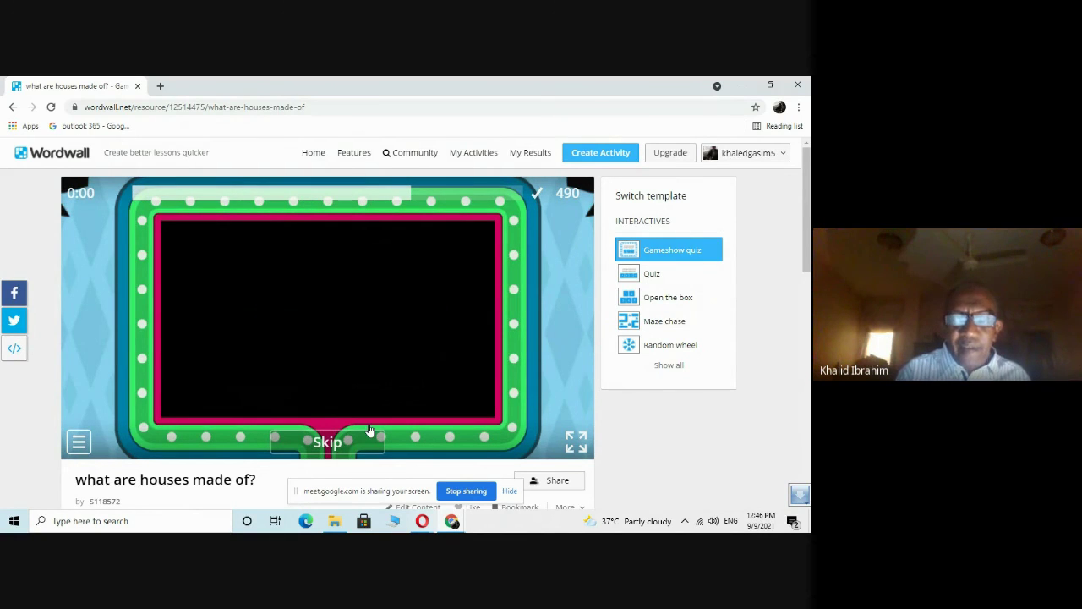
click(369, 430)
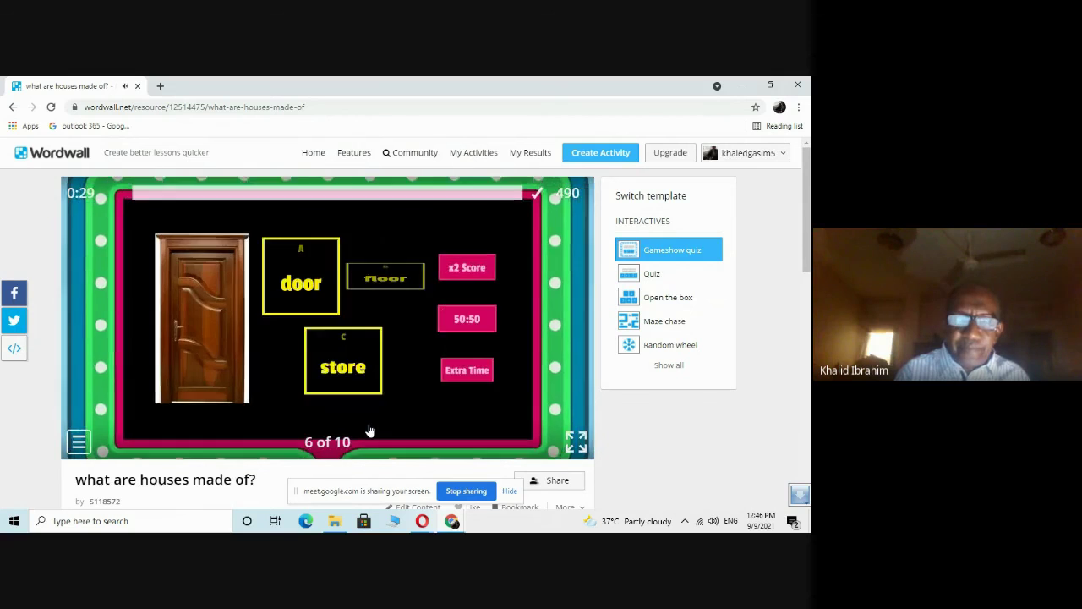
click(301, 285)
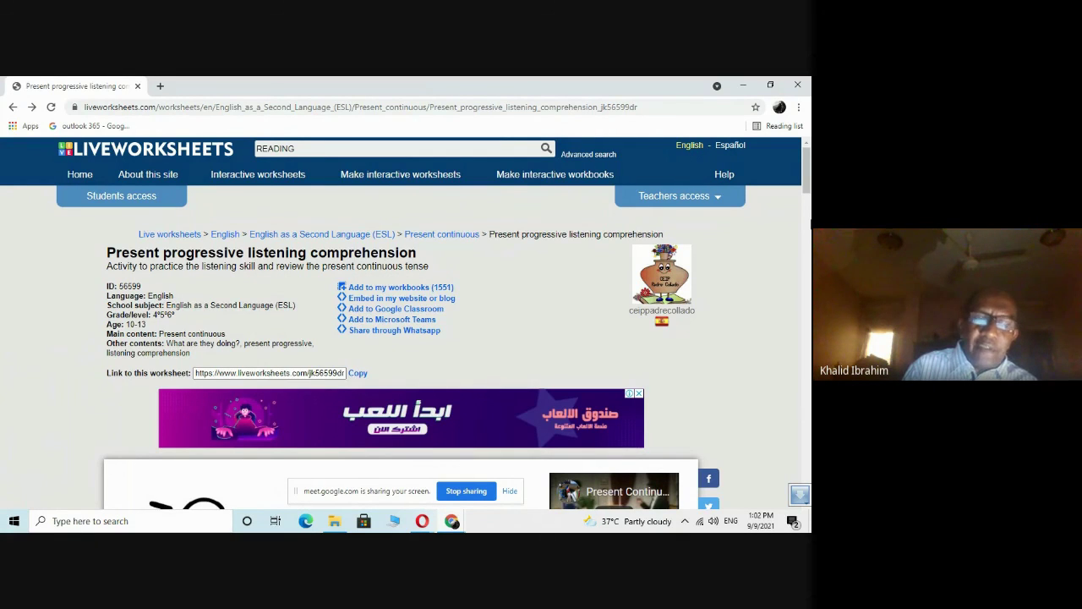
Look over the "Present progressive listening comprehension" worksheet page on Liveworksheets and close the browser window.
scroll(807, 237, down, 4)
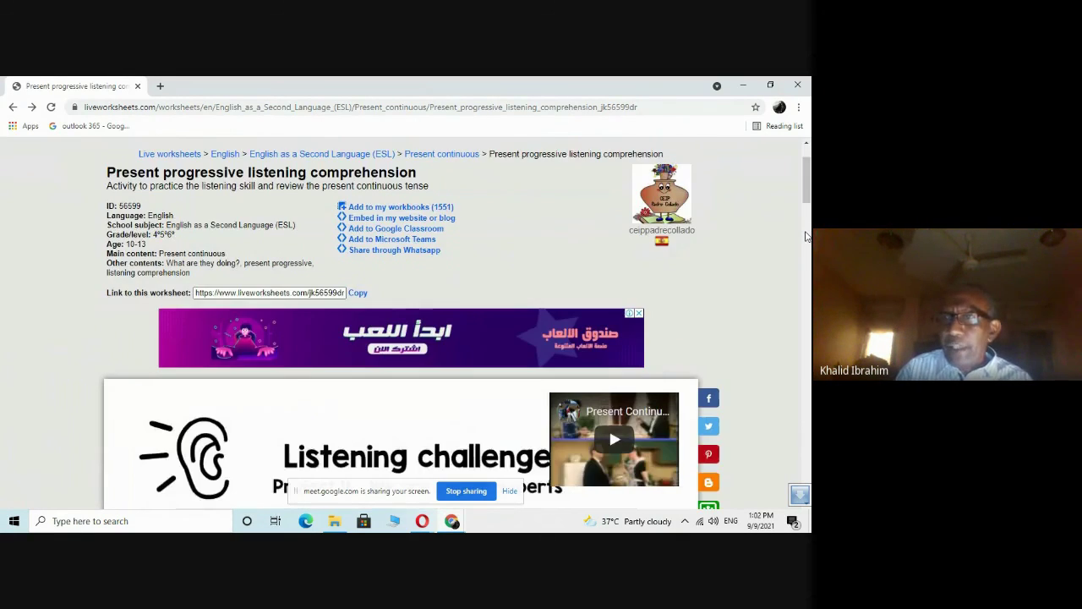
click(807, 174)
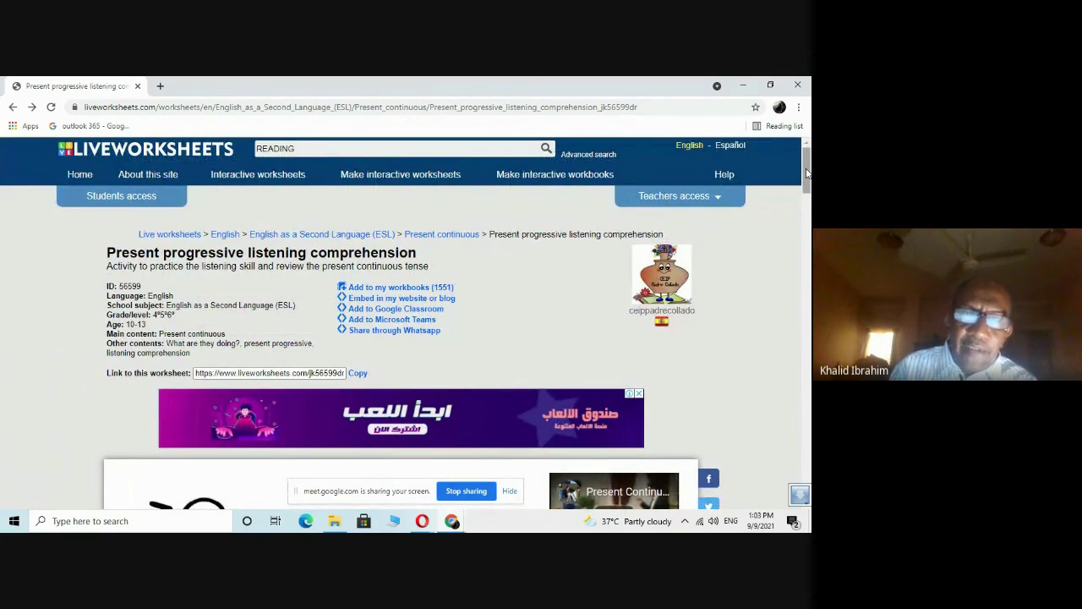
click(798, 86)
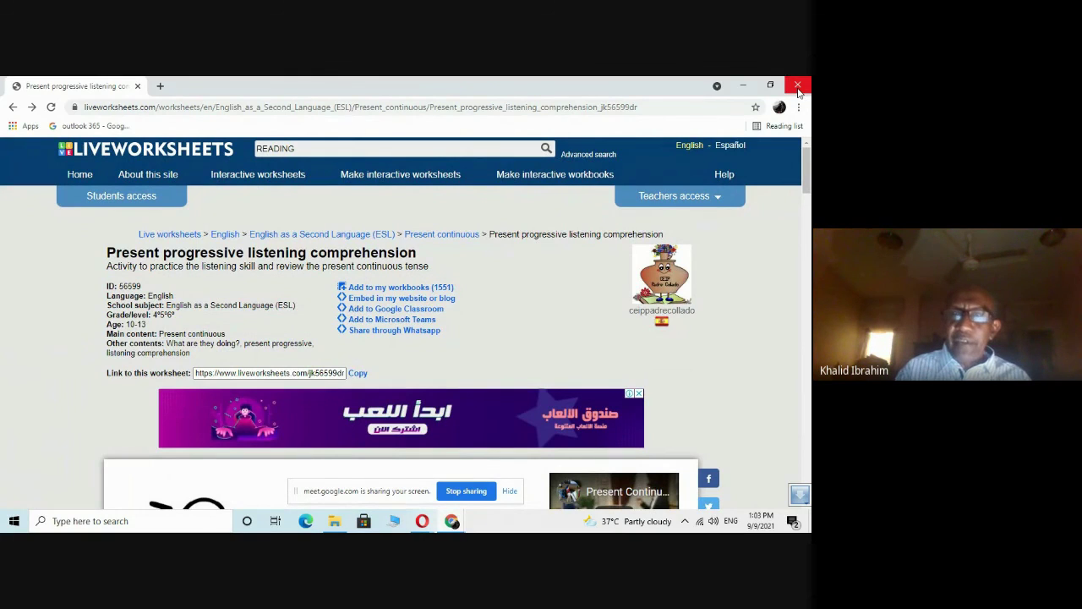